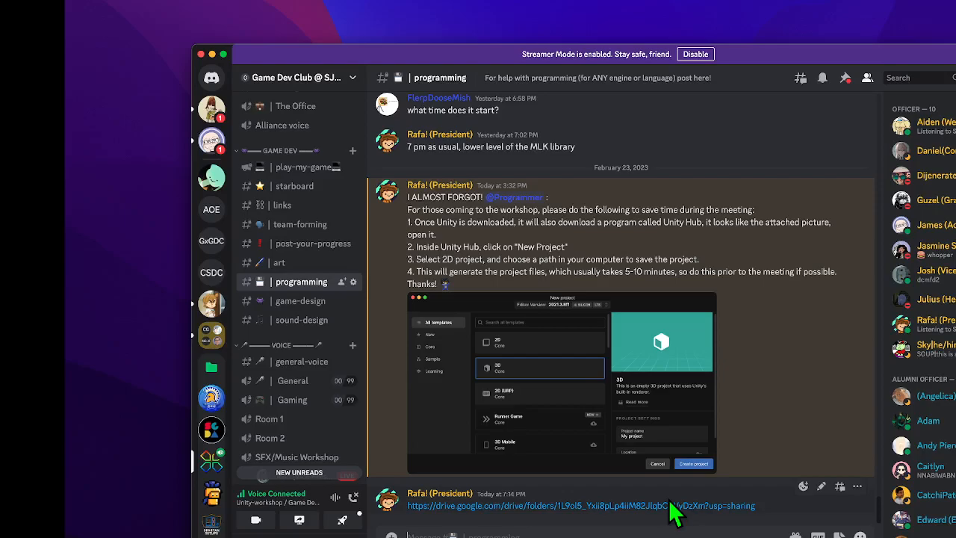
Switch to the Unity editor and collapse the Player object in the Game scene's object tree.
key(ctrl+Up)
key(ctrl+Right)
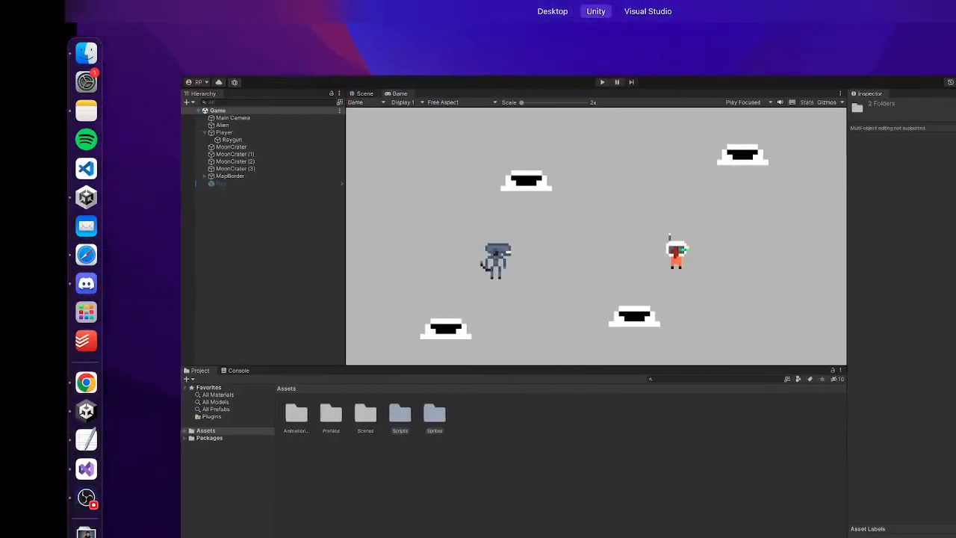
click(818, 315)
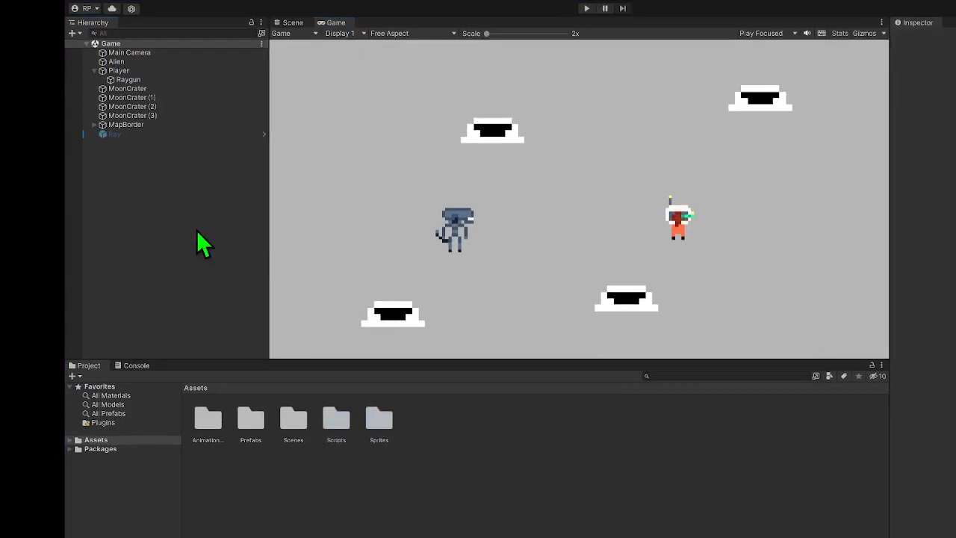
click(124, 88)
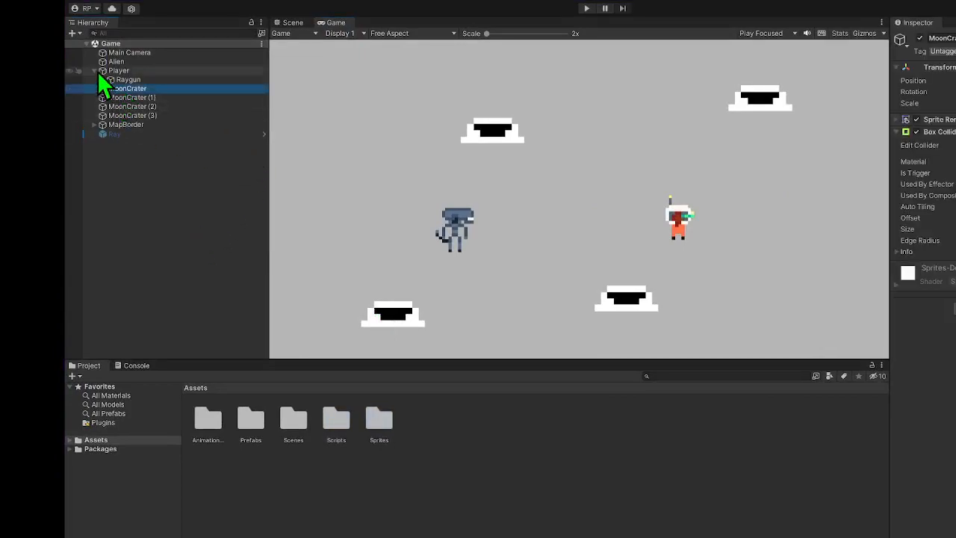
click(93, 70)
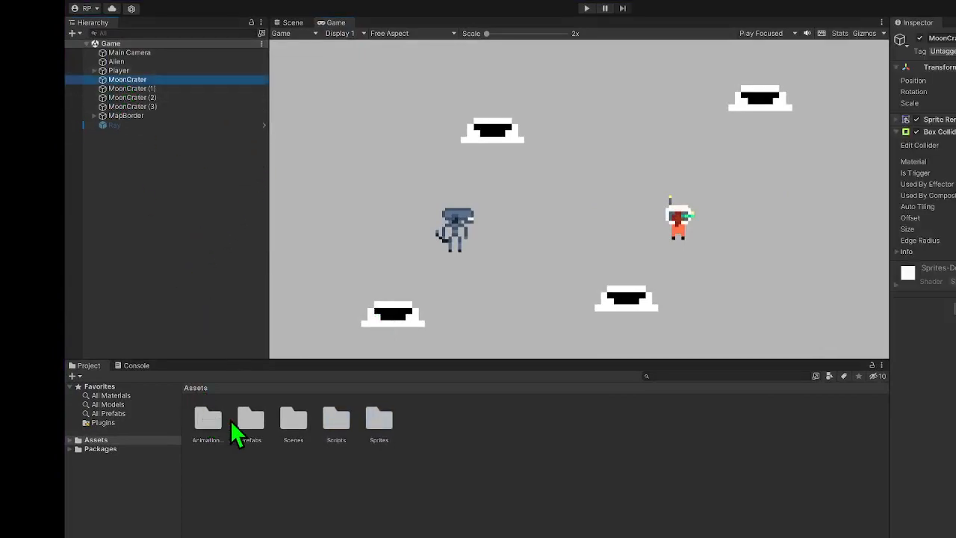
Create a new scene named Demo in the Scenes folder and open it.
double_click(284, 420)
right_click(368, 423)
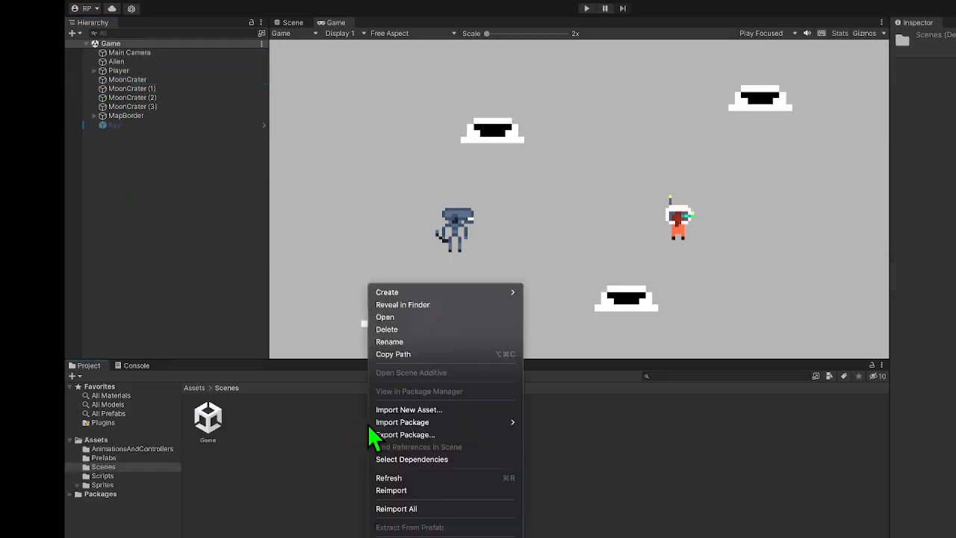
mouse_move(440, 290)
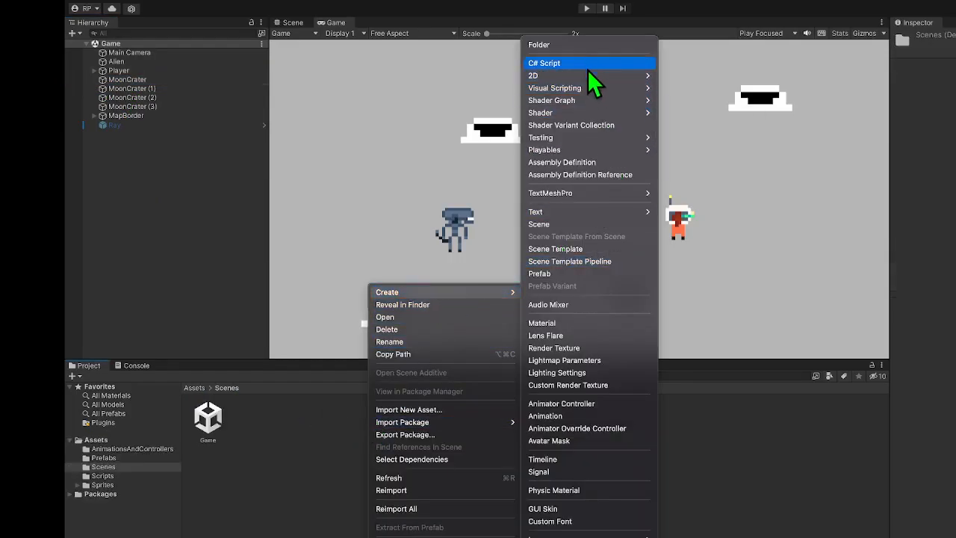
mouse_move(590, 112)
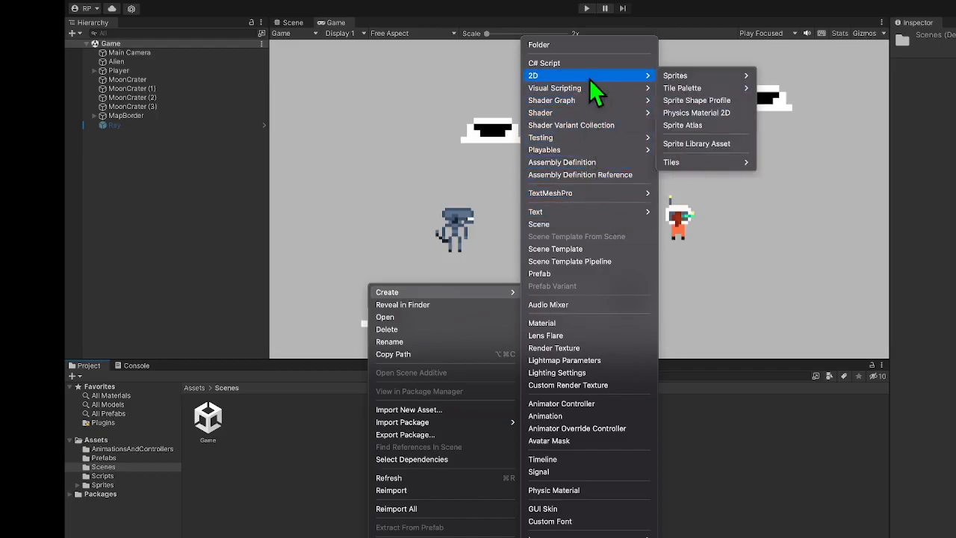
click(584, 225)
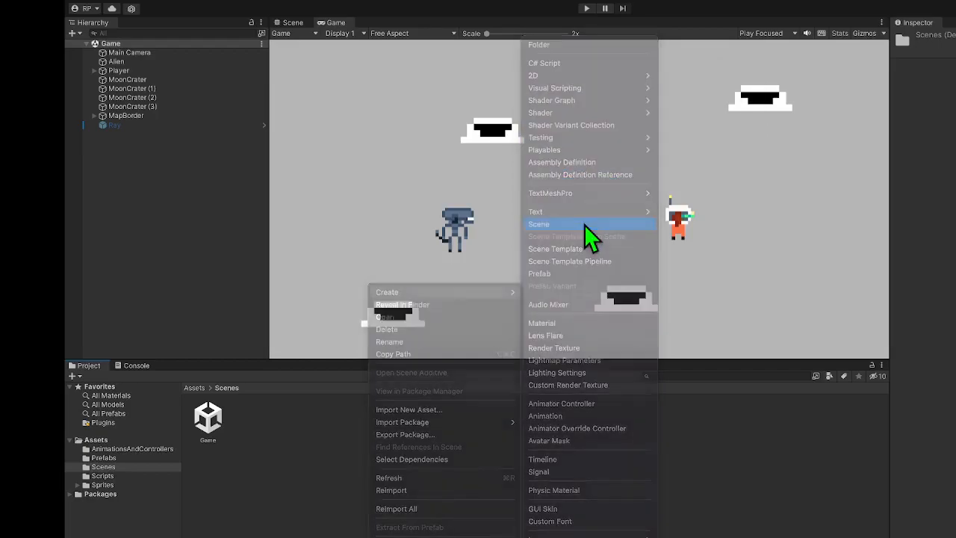
text(Demo)
key(Return)
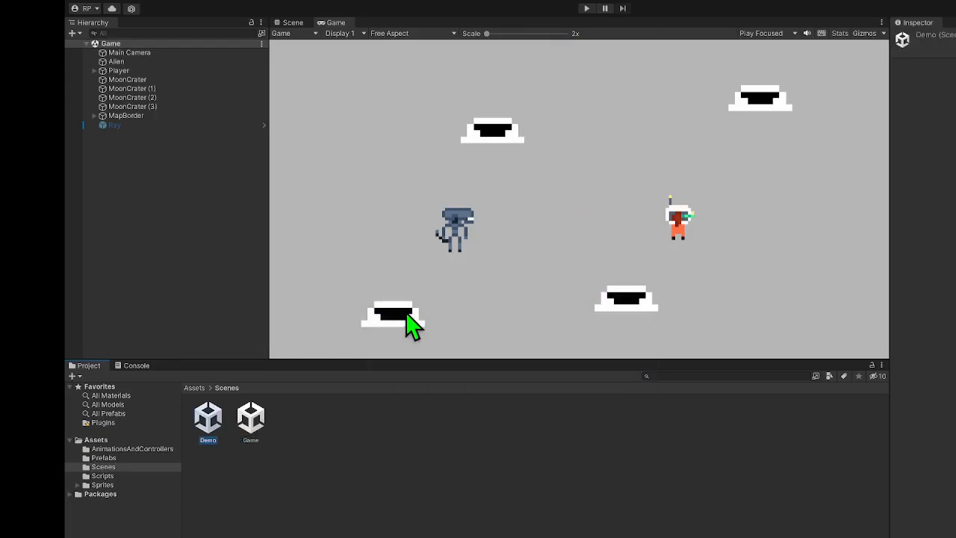
double_click(210, 420)
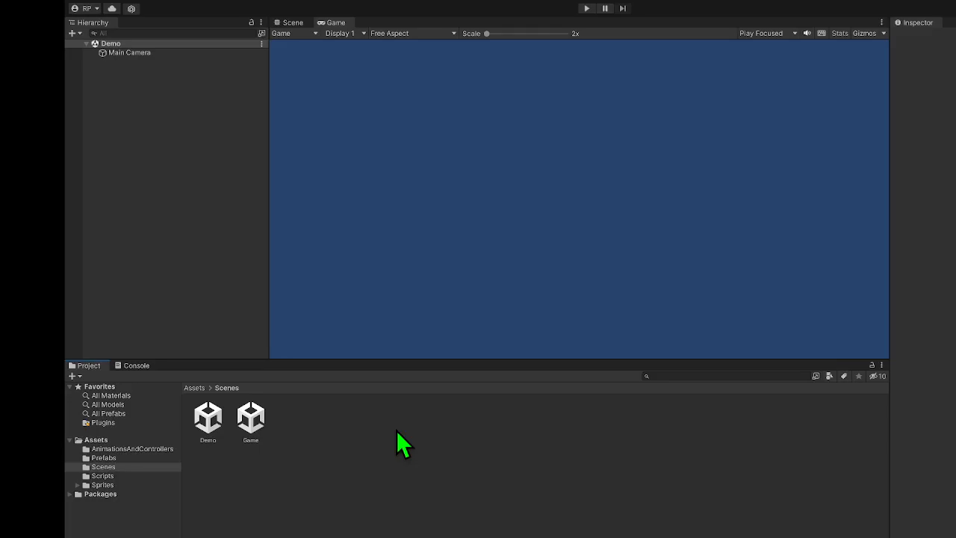
Add a 2D square sprite to the Demo scene, keeping its default name.
click(139, 54)
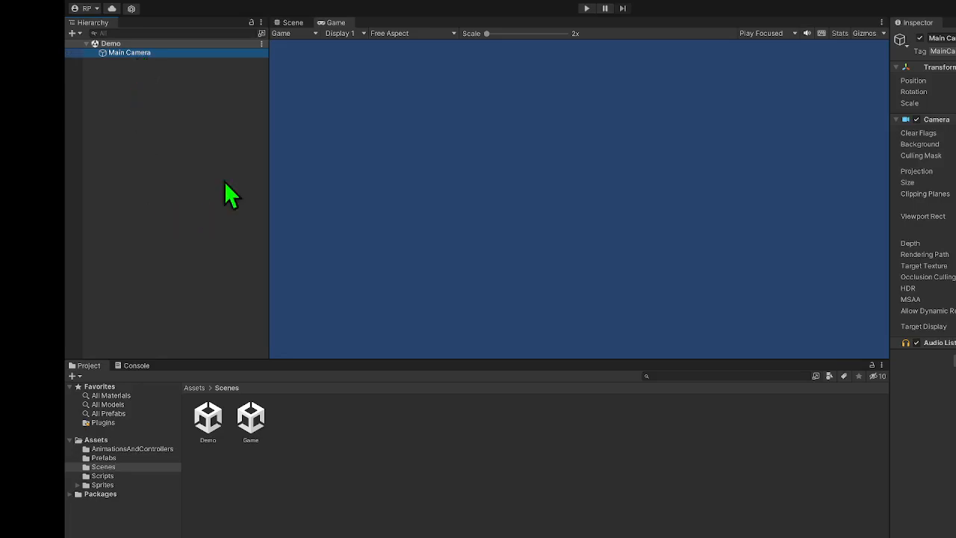
right_click(178, 127)
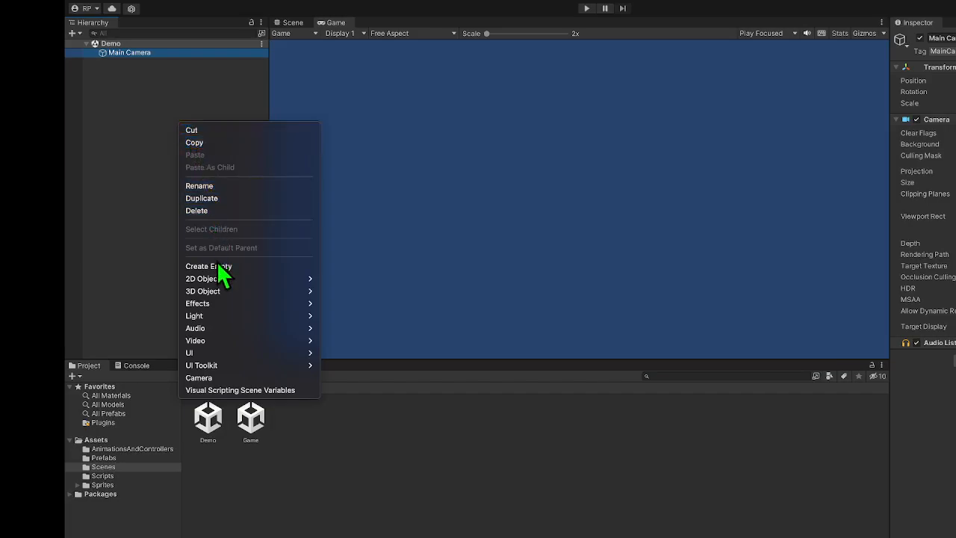
mouse_move(213, 278)
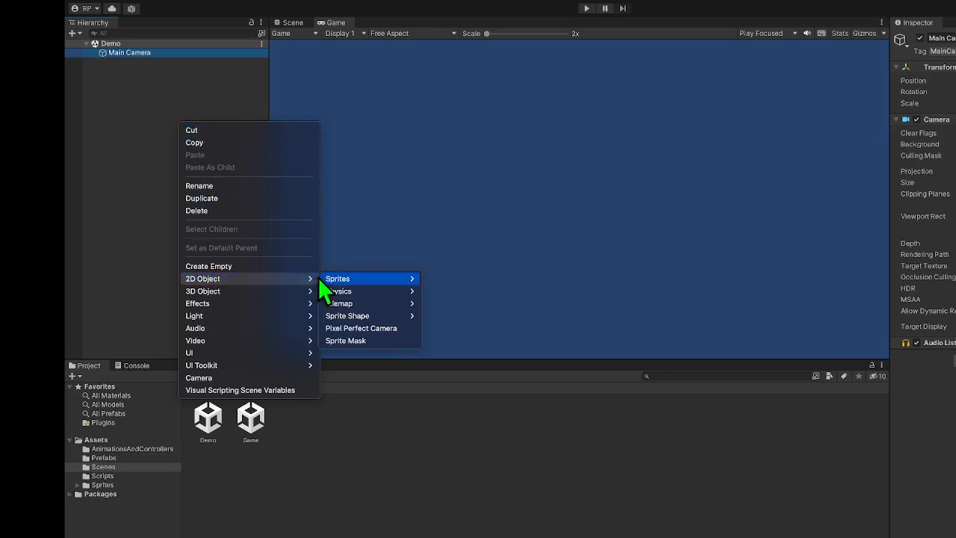
mouse_move(331, 280)
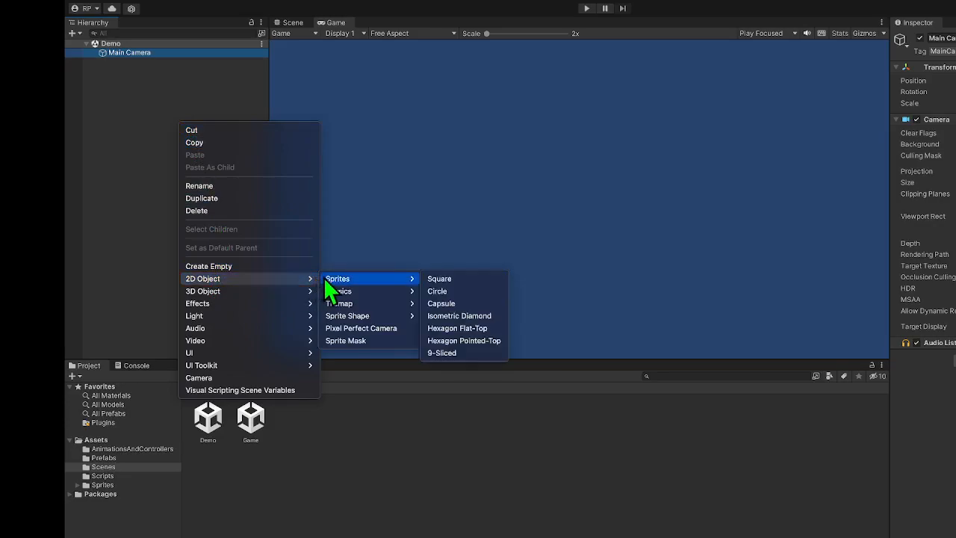
click(433, 280)
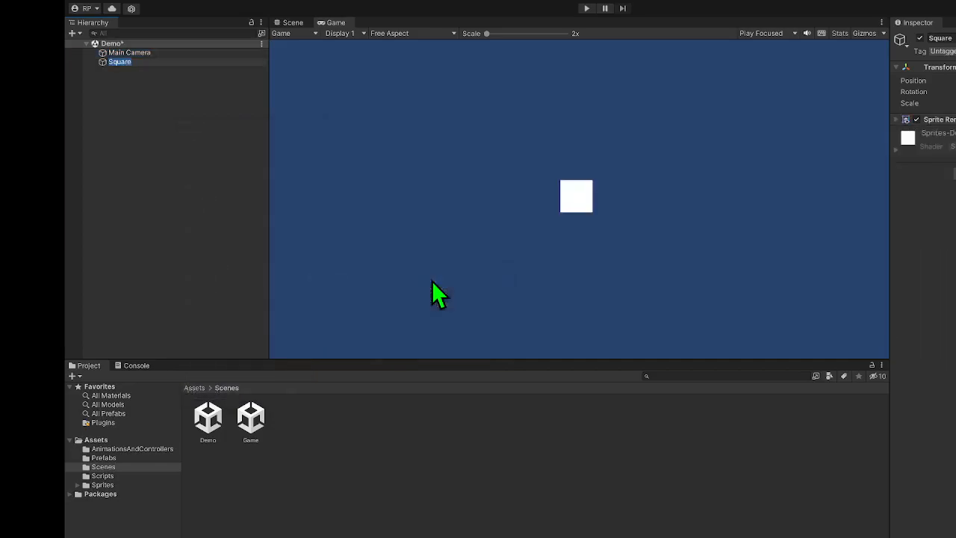
key(Return)
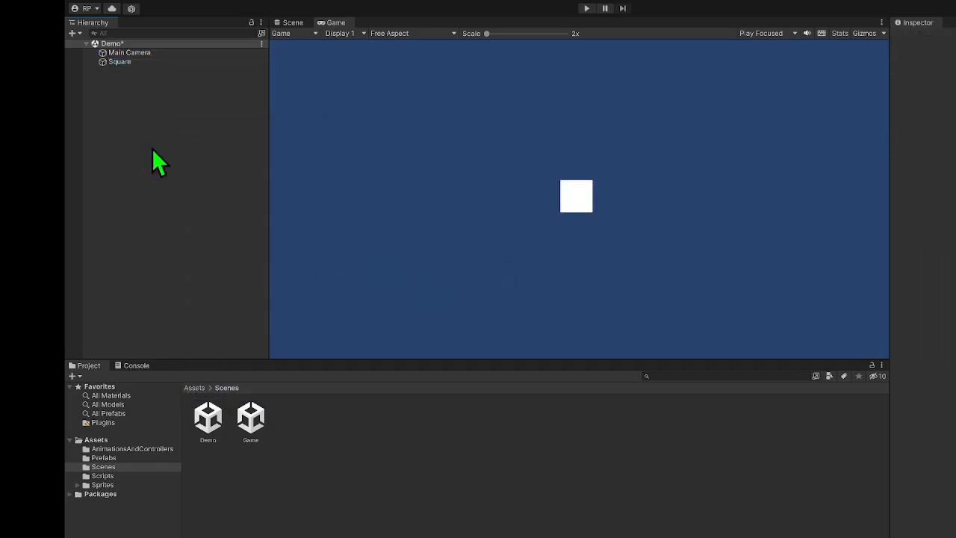
Examine the square sprite in both the Scene view and the Game view, ending in the Scene view.
click(130, 64)
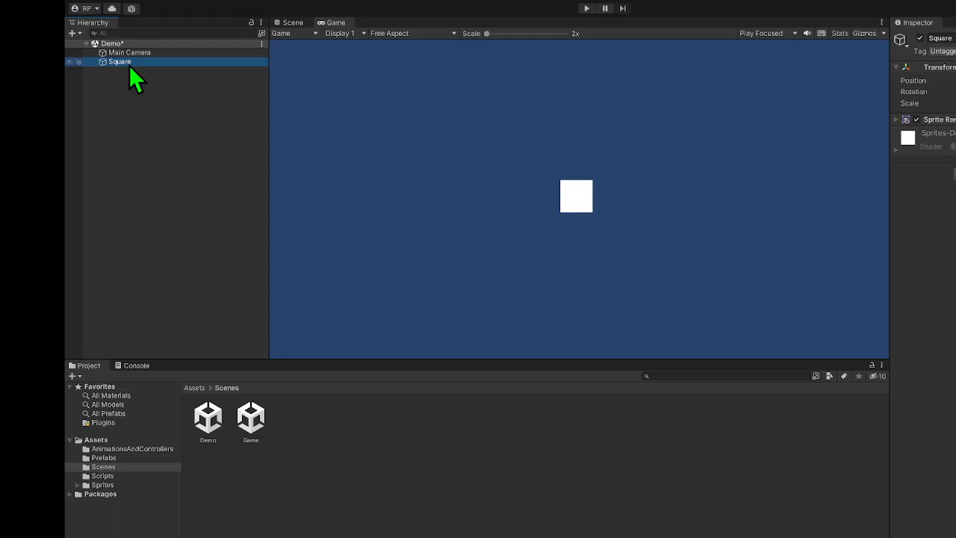
click(286, 24)
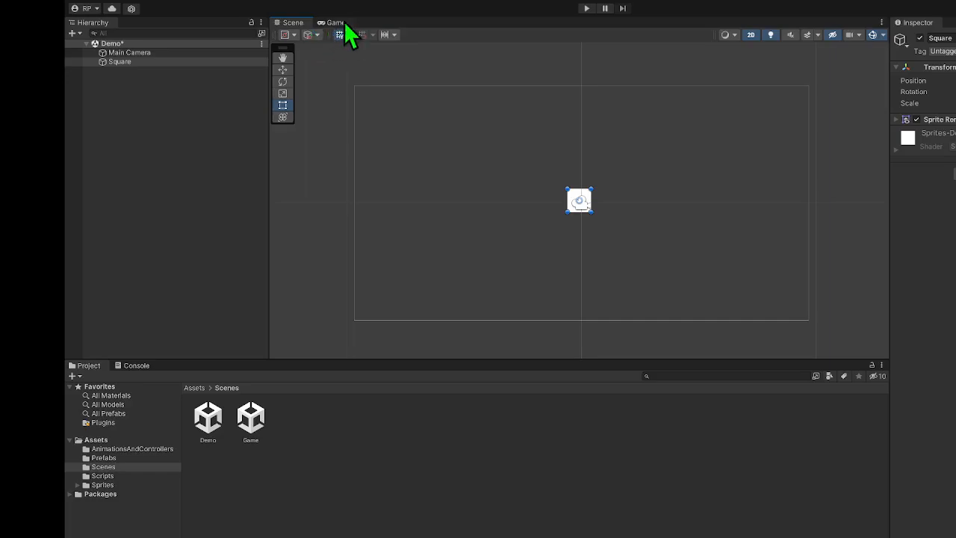
click(337, 23)
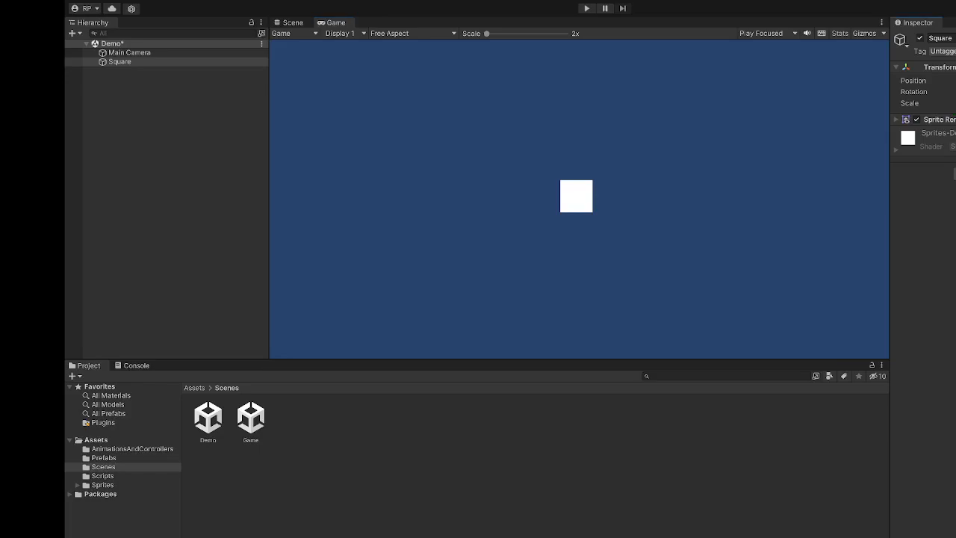
mouse_move(955, 81)
mouse_down()
mouse_move(955, 97)
mouse_move(940, 93)
mouse_move(955, 93)
mouse_up()
click(293, 23)
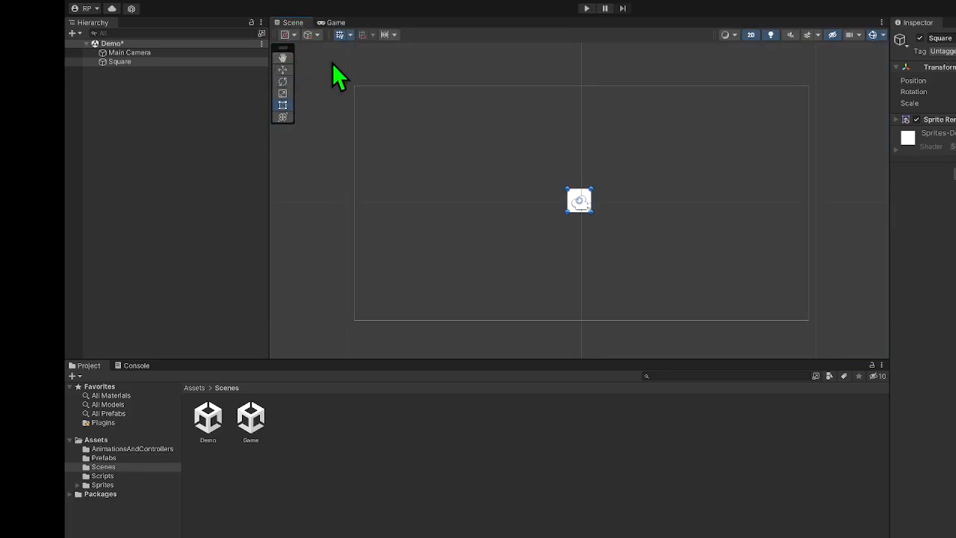
Look through the Hand, Move, Rotate and Scale tools on the selected square, panning the scene with the Hand tool.
key(q)
drag(649, 187, 695, 174)
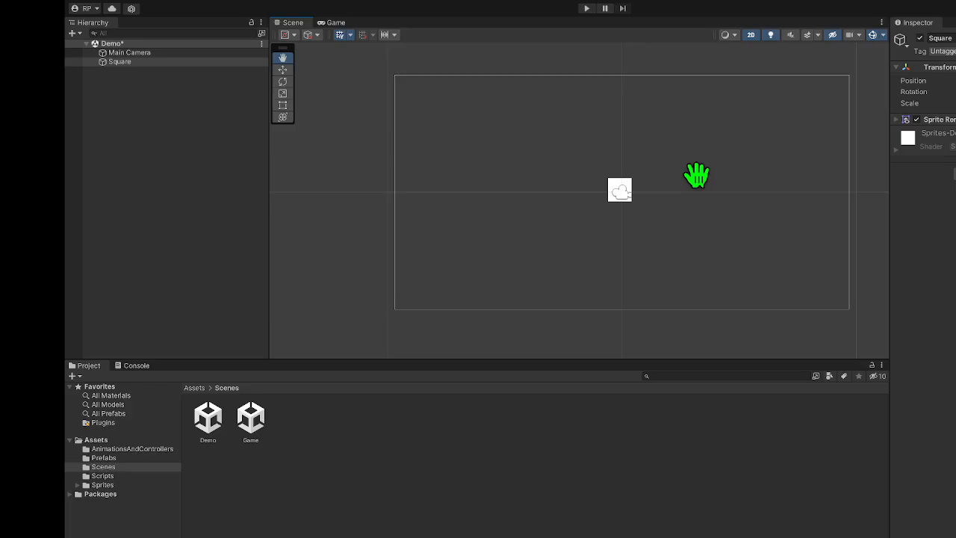
click(185, 61)
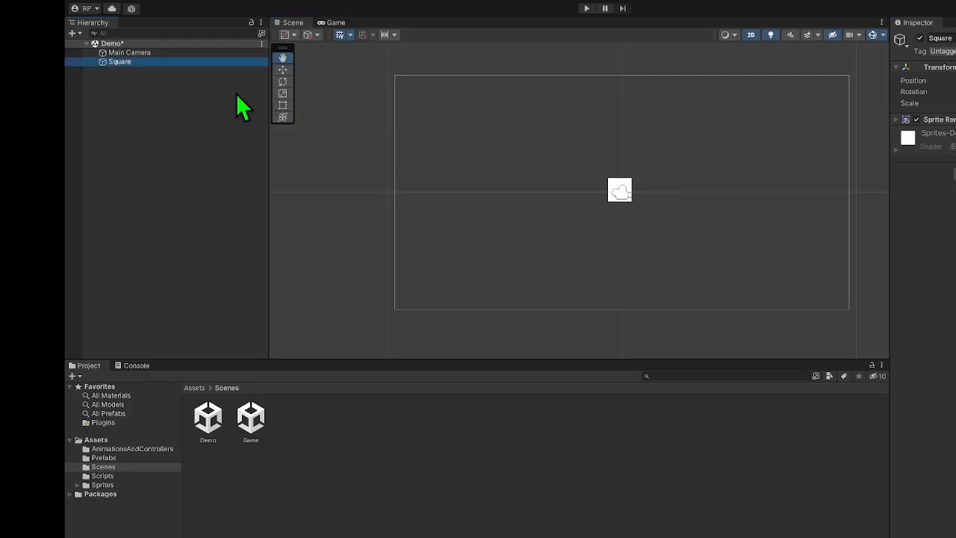
key(w)
key(e)
key(r)
key(w)
key(r)
key(e)
key(w)
key(q)
key(w)
key(e)
key(r)
key(e)
key(w)
key(q)
drag(637, 147, 685, 141)
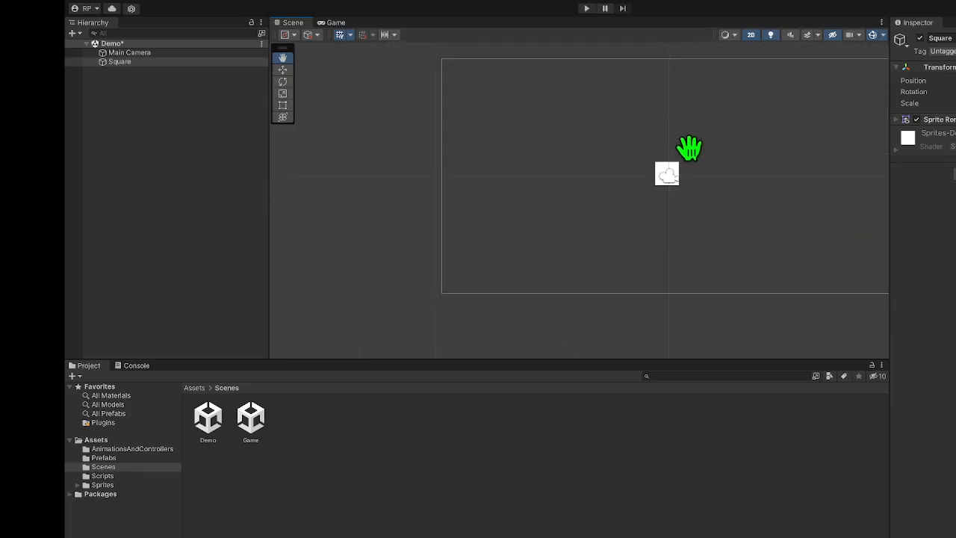
Try moving the square vertically and horizontally with the Move tool, and undo the moves.
key(w)
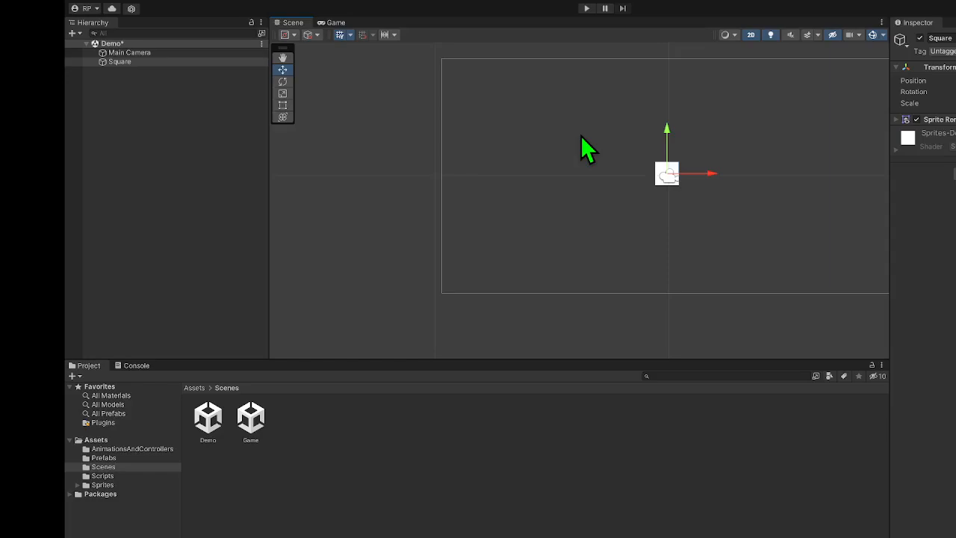
drag(667, 145, 778, 174)
key(ctrl+z)
key(ctrl+z)
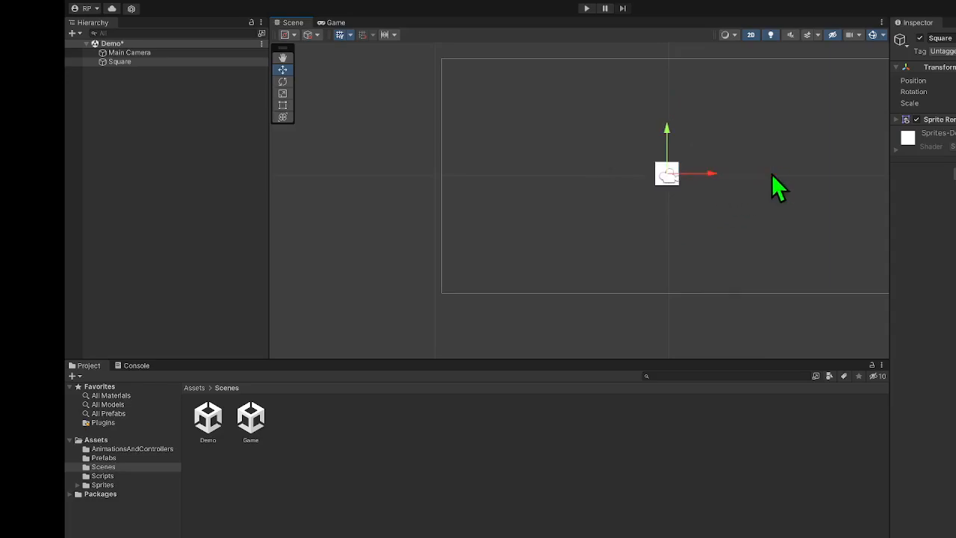
Try turning the square with the Rotate tool, and undo the rotation.
key(e)
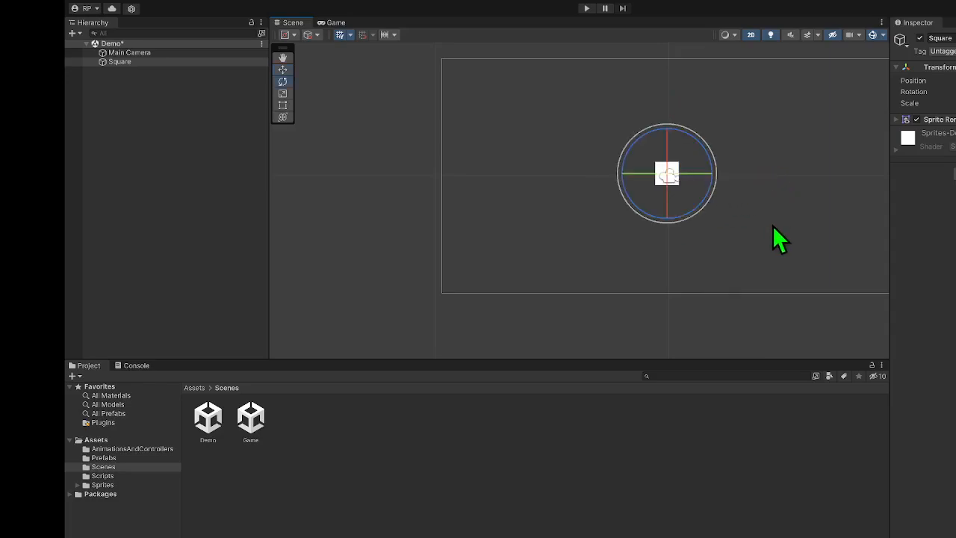
drag(704, 151, 669, 82)
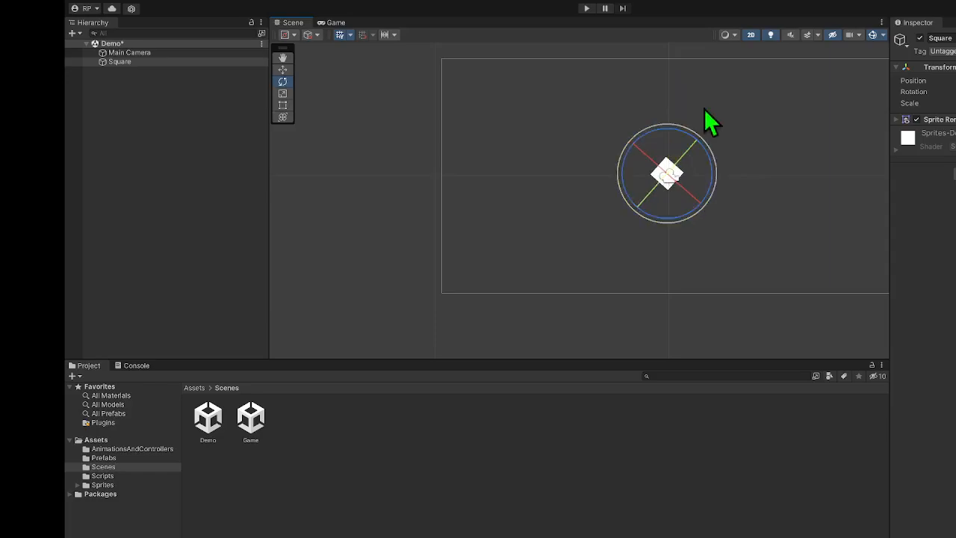
key(ctrl+z)
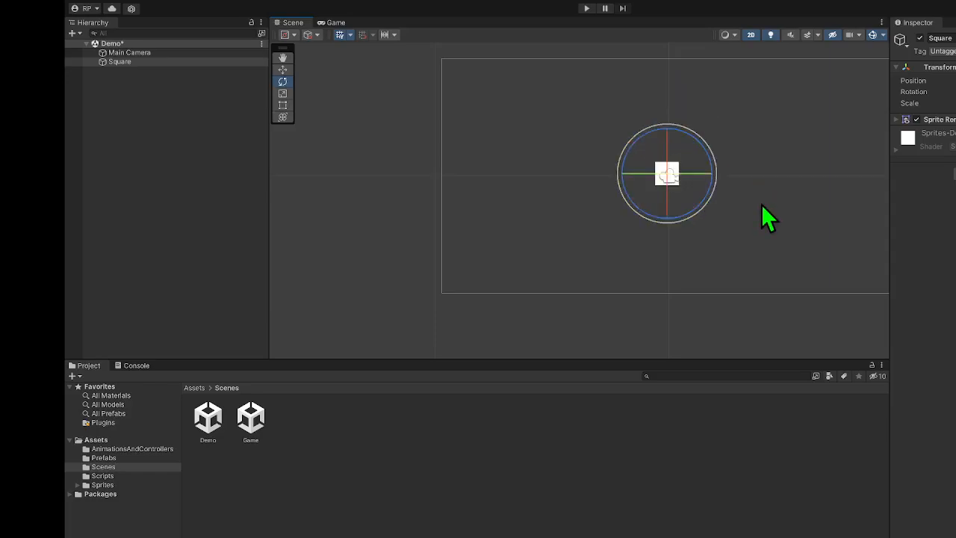
Try stretching the square horizontally and vertically with the Scale tool, undoing each change.
key(r)
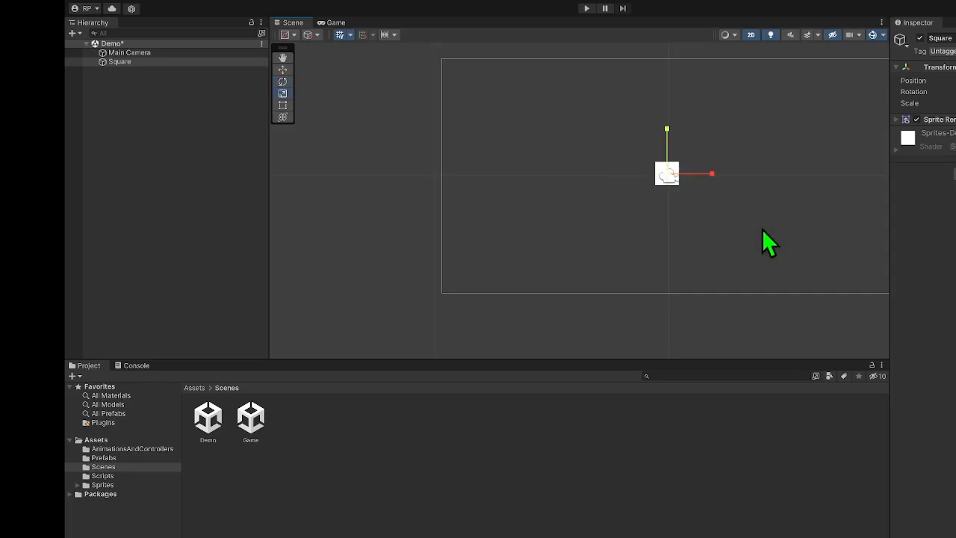
drag(713, 175, 827, 186)
key(ctrl+z)
drag(666, 130, 675, 85)
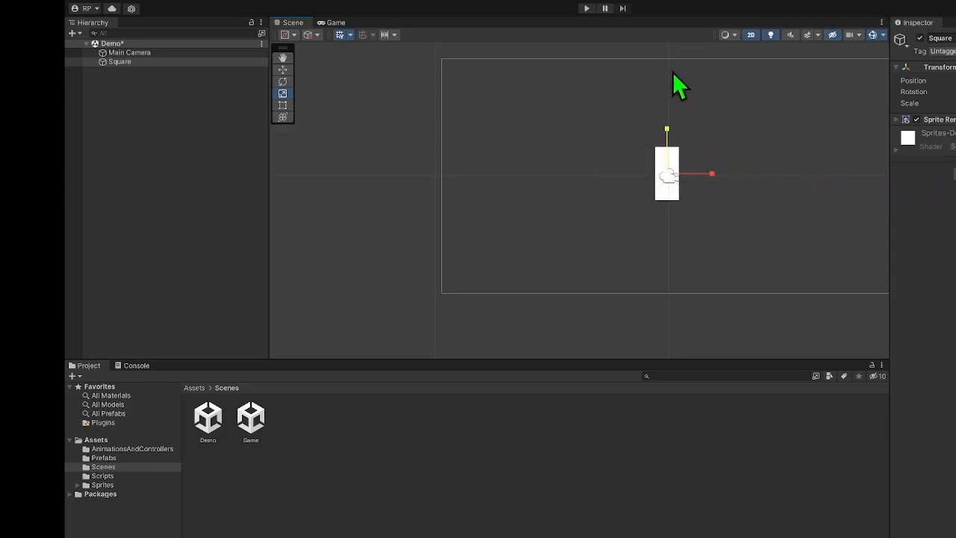
key(ctrl+z)
Open the Game scene, saving the Demo scene's changes, and return to the Demo scene with the square selected.
click(160, 224)
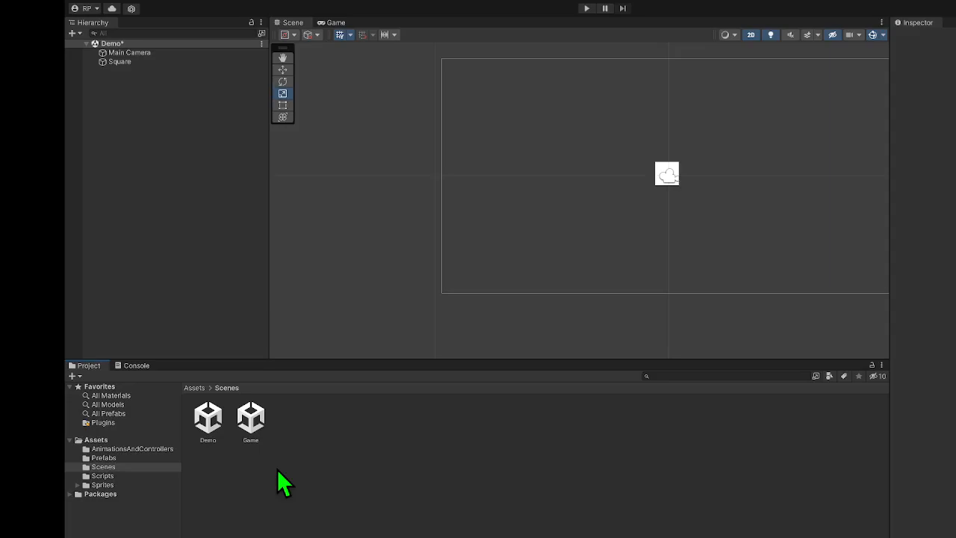
double_click(252, 427)
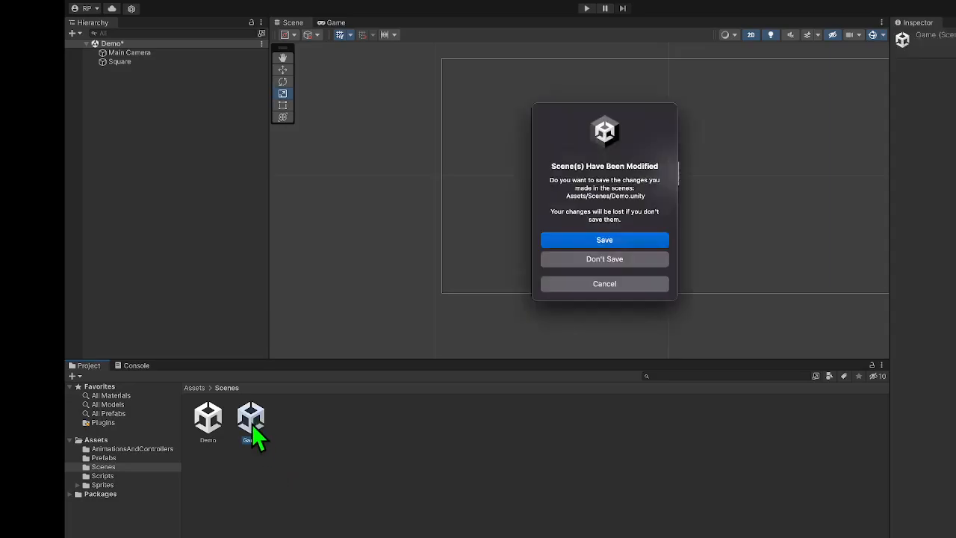
click(627, 258)
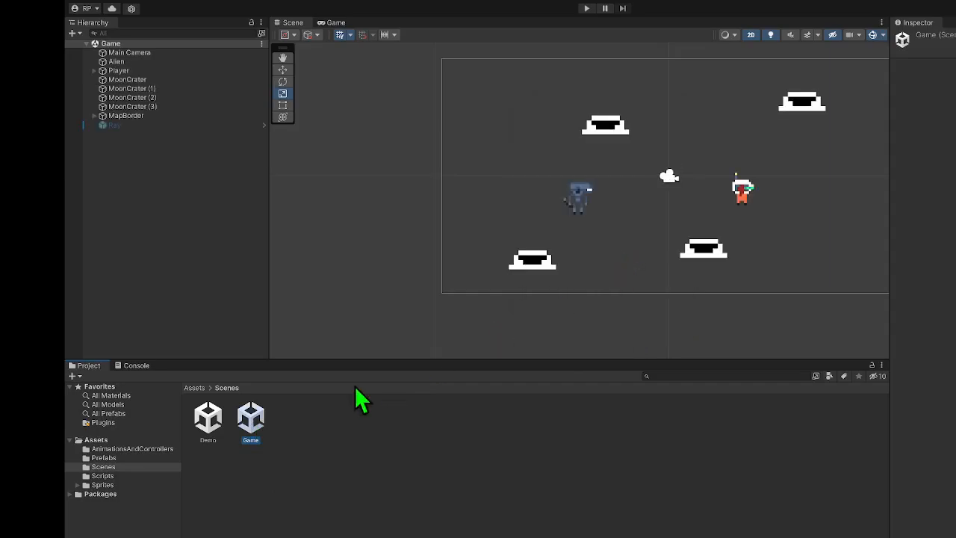
double_click(211, 424)
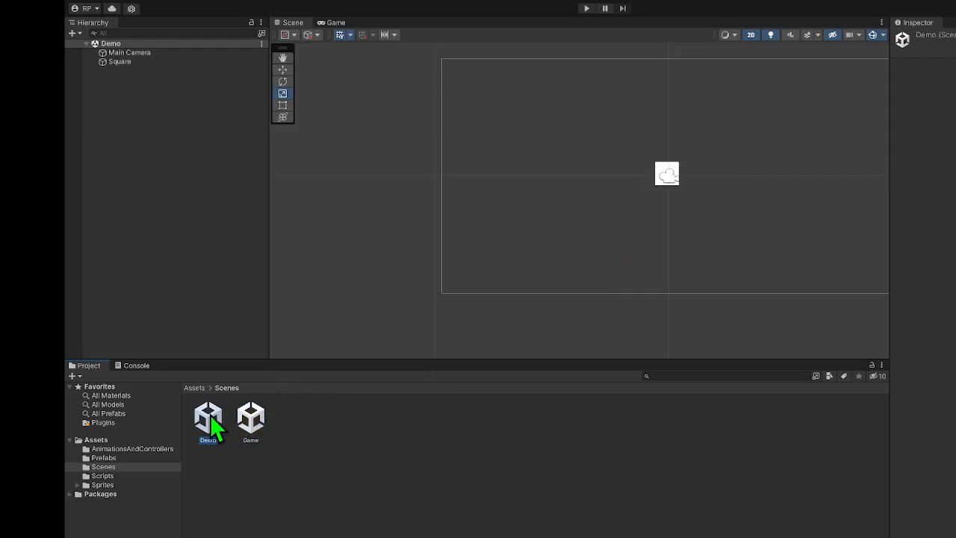
click(143, 62)
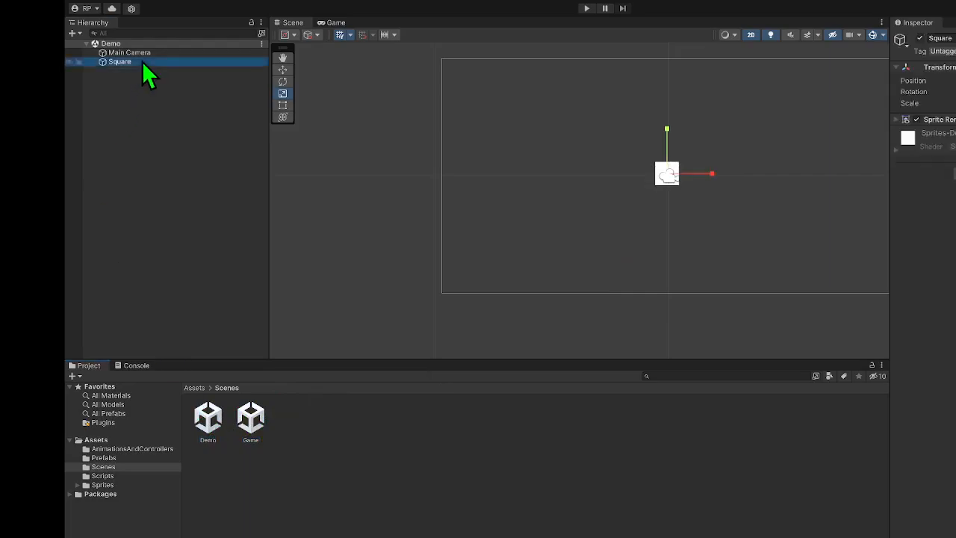
Delete the square from the Demo scene and display the project's top-level Assets folder.
key(Delete)
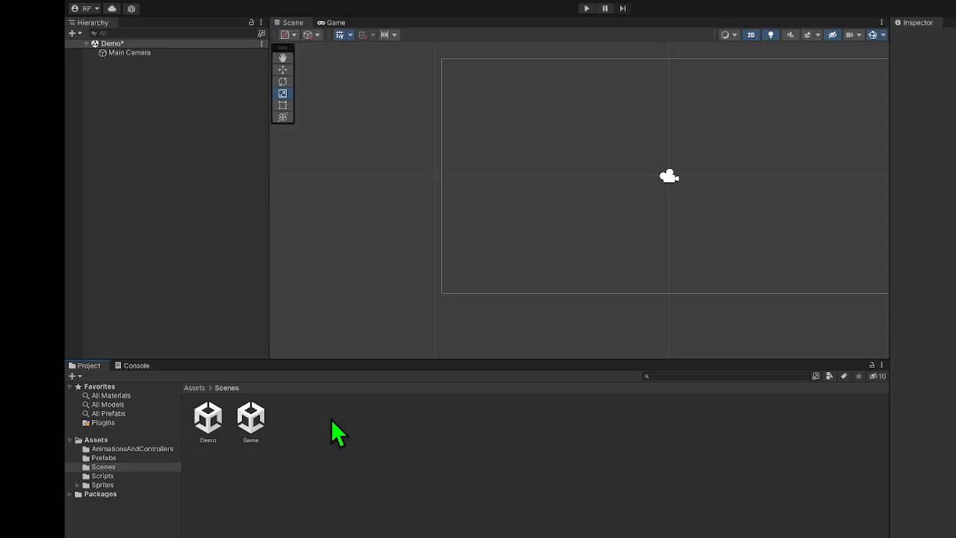
click(111, 439)
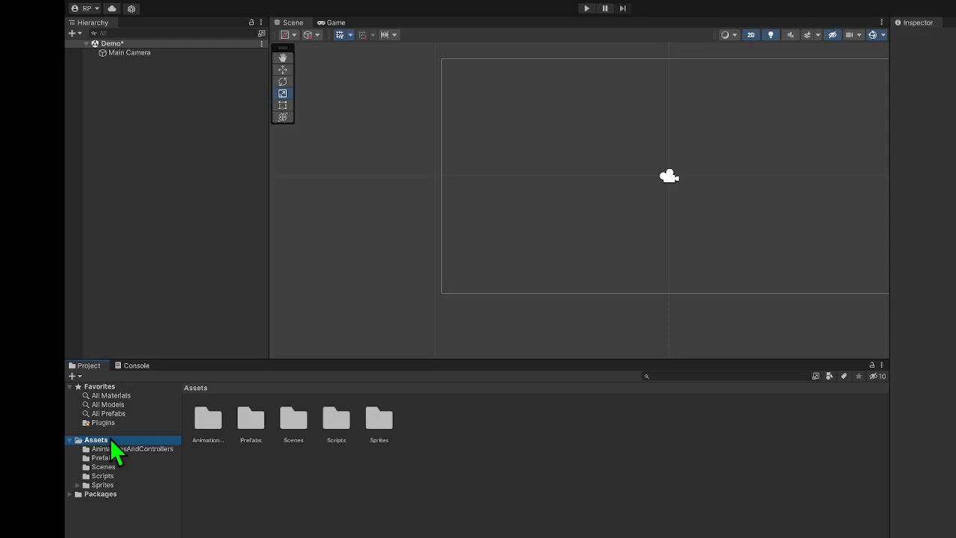
click(297, 457)
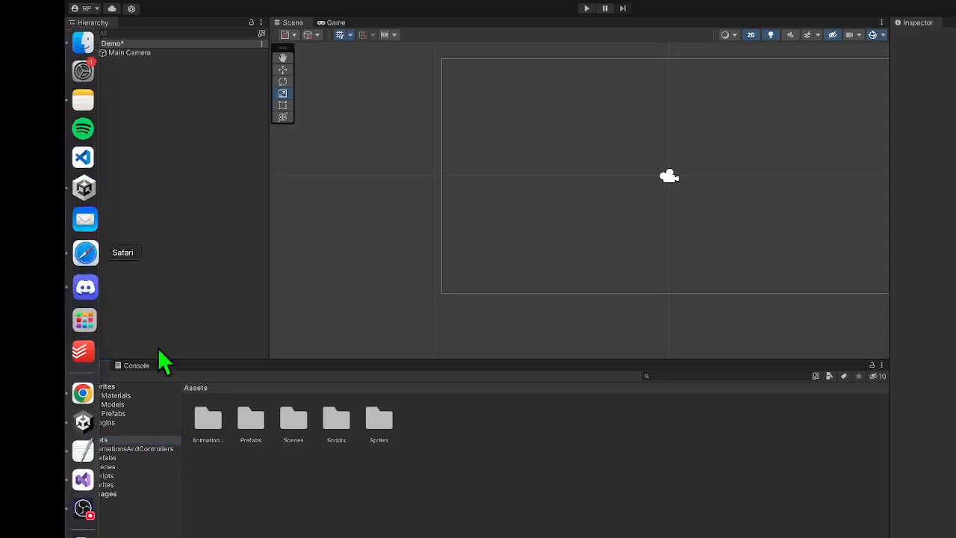
Go through the Animations, Prefabs, Scenes, Scripts and Sprites folders in Assets one by one.
click(215, 413)
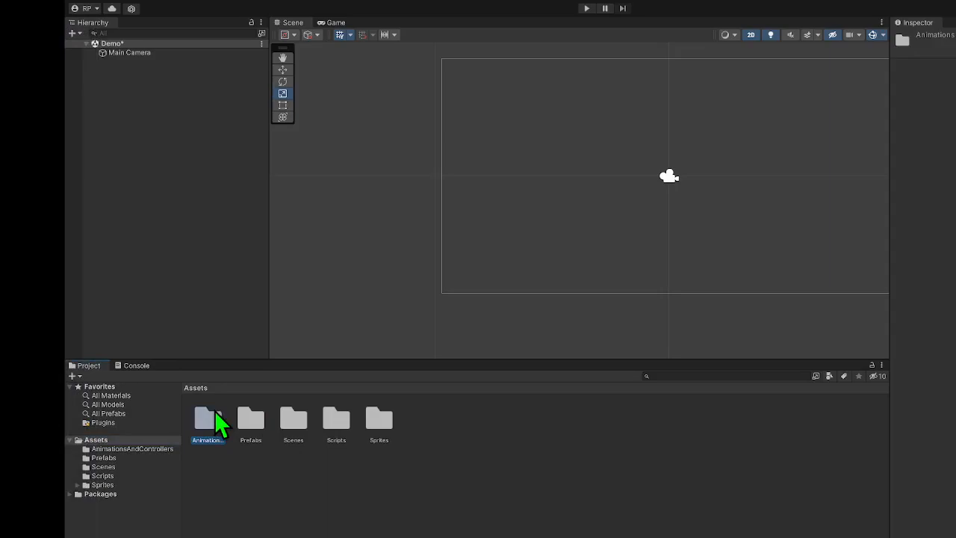
click(260, 420)
click(295, 429)
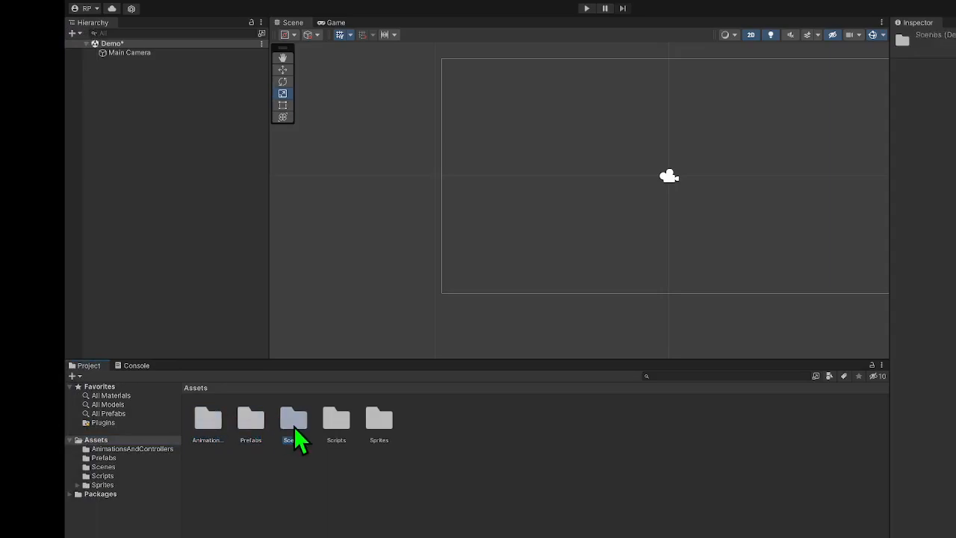
click(337, 425)
click(379, 429)
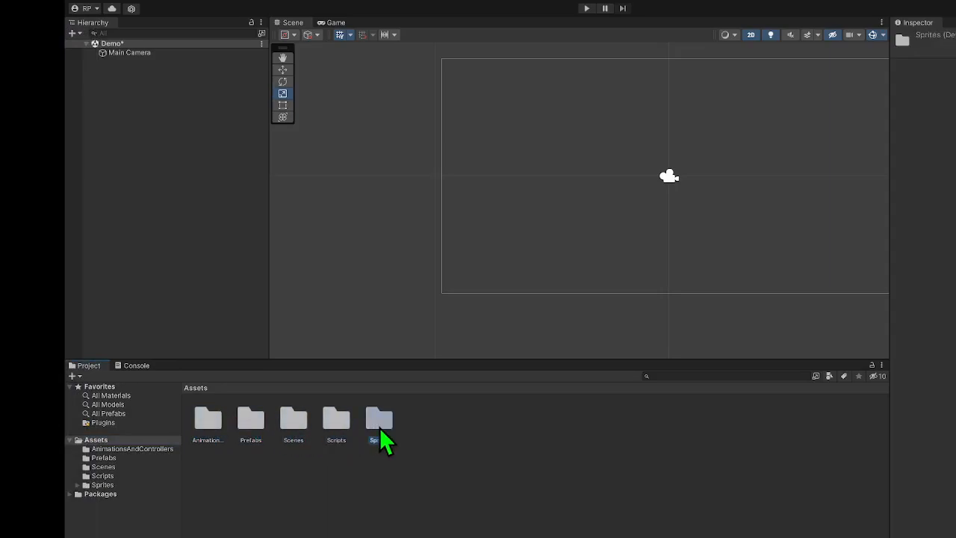
click(499, 476)
Look up the command for creating a new folder inside Assets, without creating one.
right_click(503, 479)
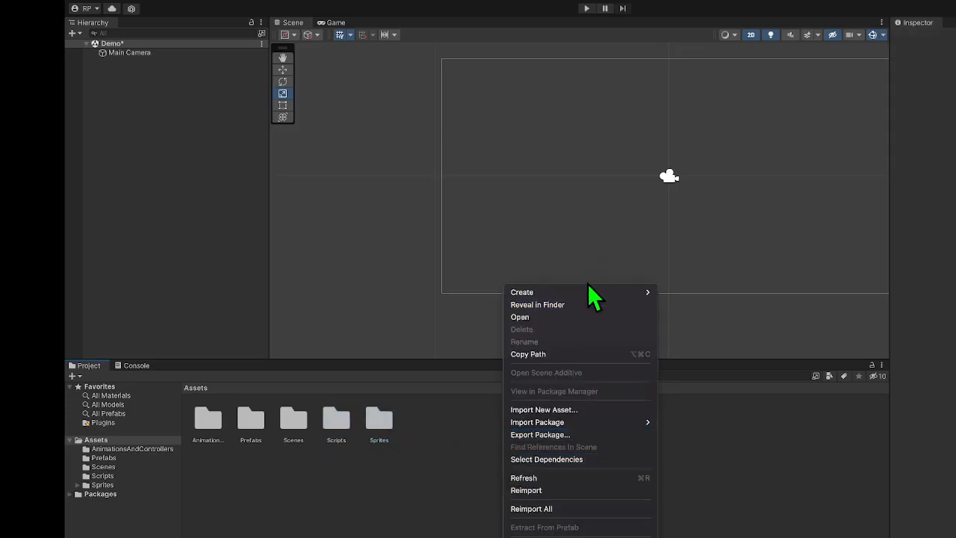
mouse_move(586, 291)
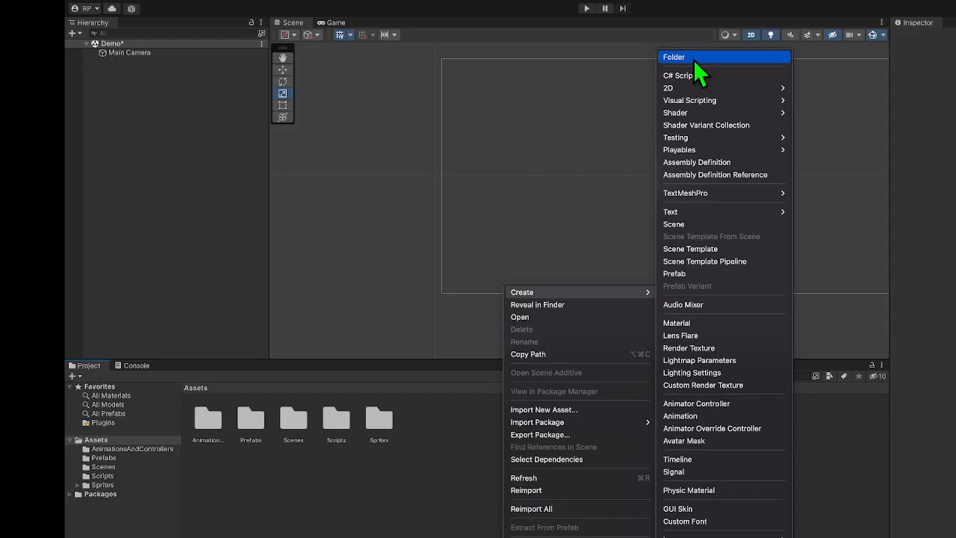
click(465, 438)
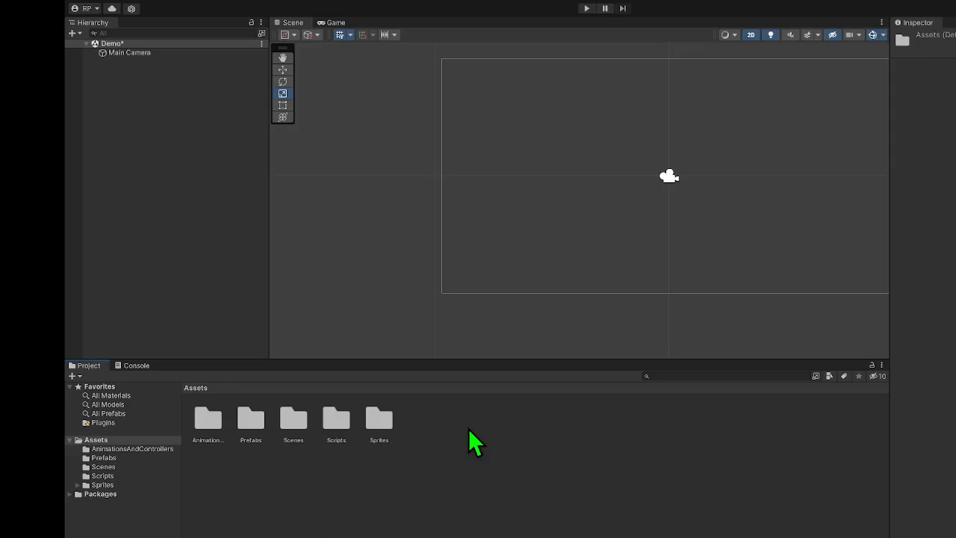
Switch to Discord, follow the Google Drive link posted in the programming channel, and open the shared Sprites folder.
key(ctrl+Left)
key(ctrl+Right)
key(ctrl+Right)
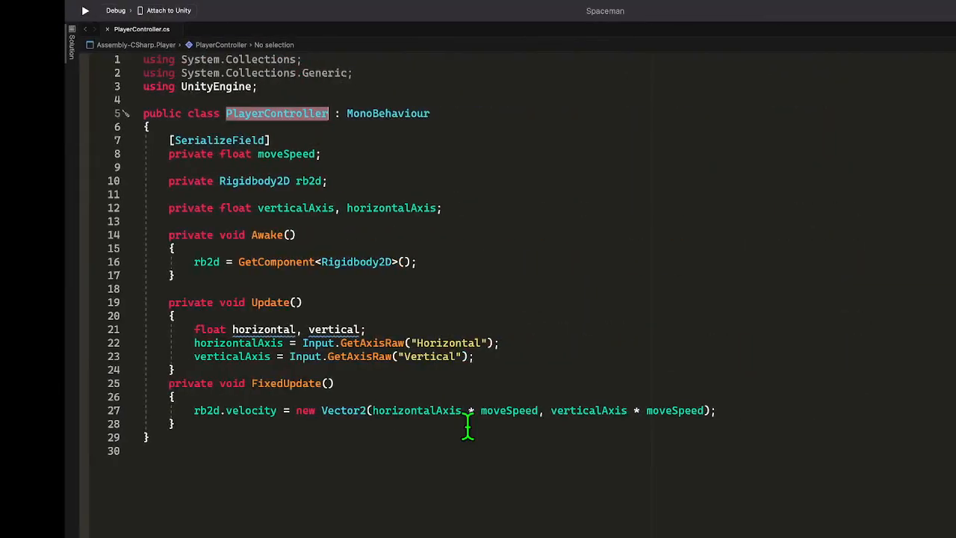
key(ctrl+Left)
key(ctrl+Left)
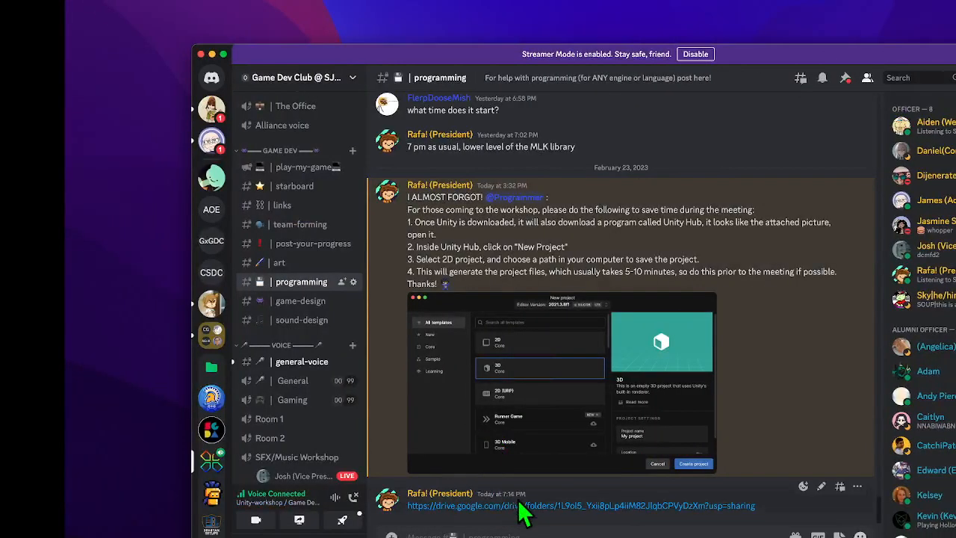
click(521, 505)
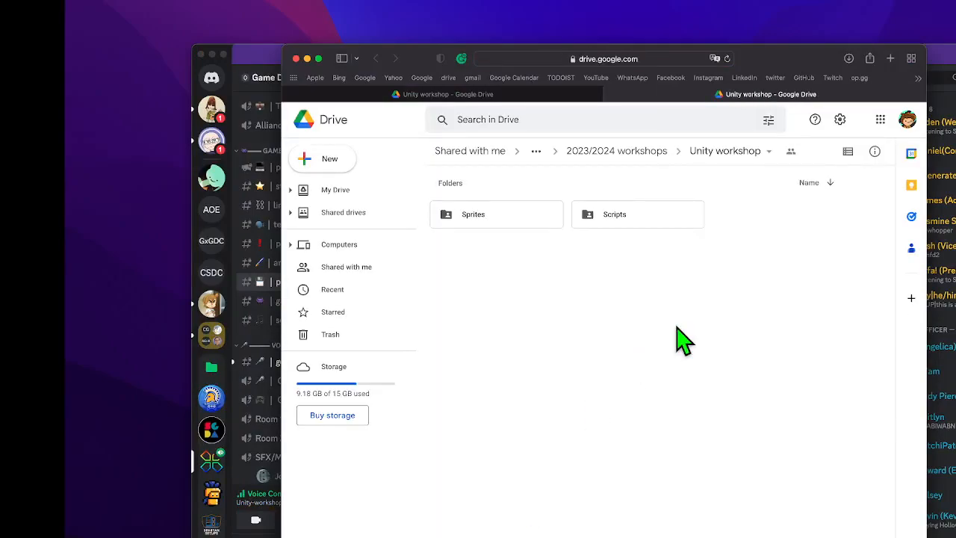
double_click(527, 219)
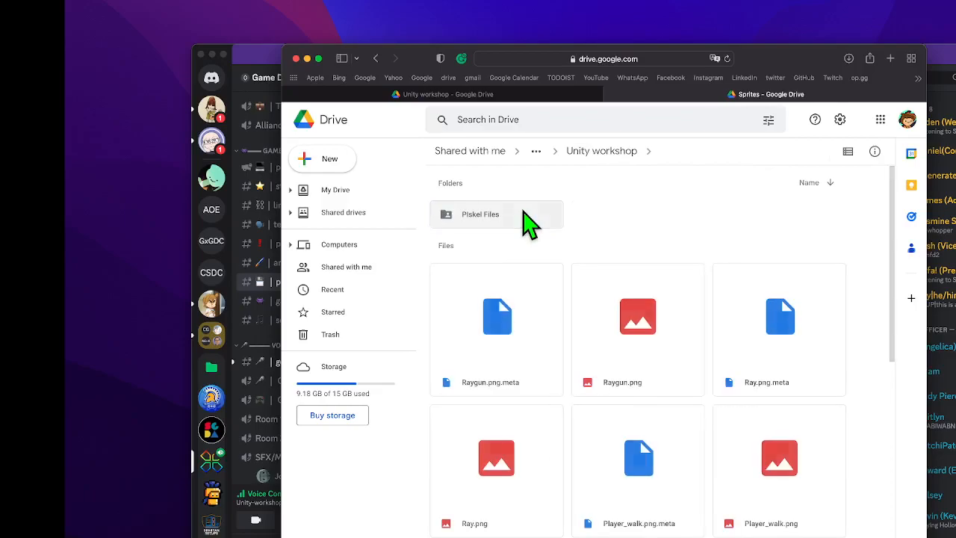
Download Crosshair.png, Alien_walk.png, MoonCrater.png, Player_idle.png, Player_walk.png, Ray.png and Raygun.png together from the Sprites folder.
scroll(628, 332, down, 5)
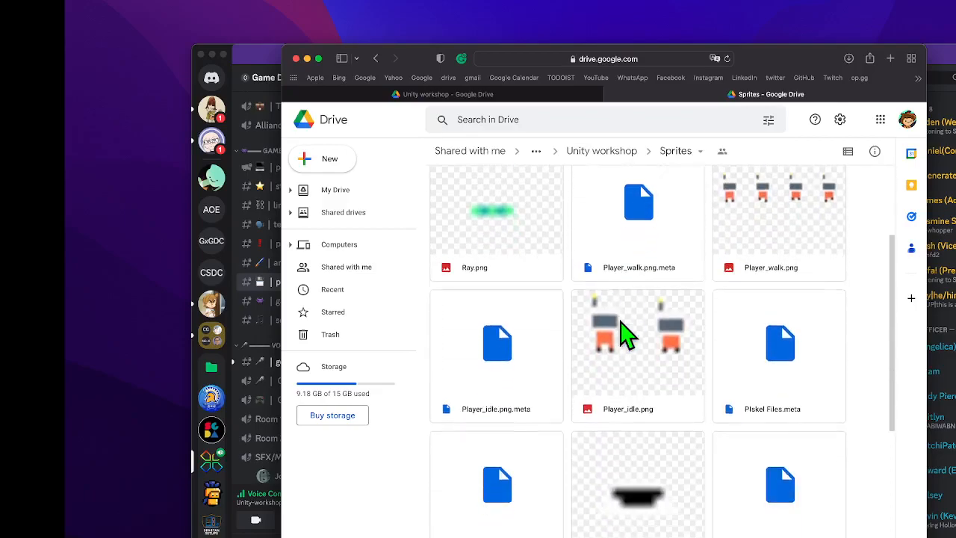
scroll(626, 334, down, 2)
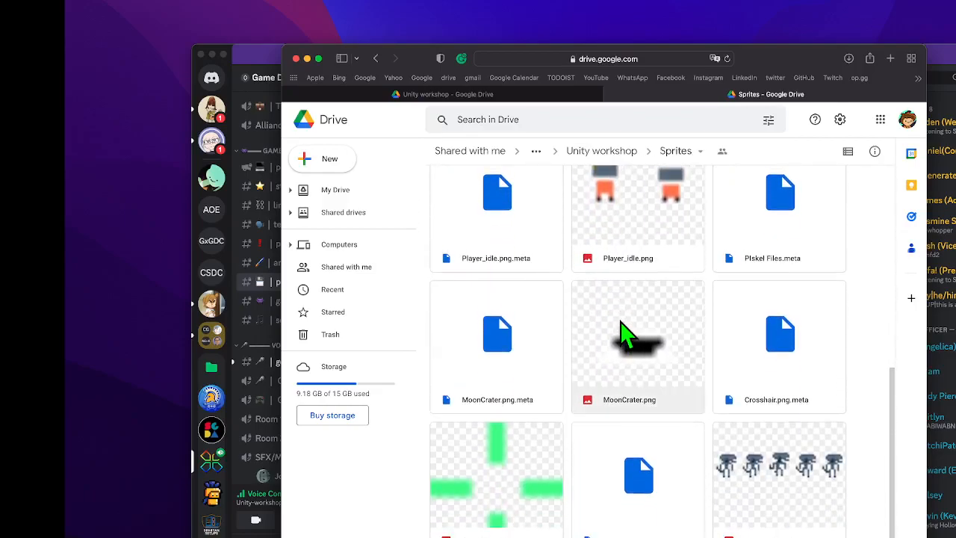
click(518, 528)
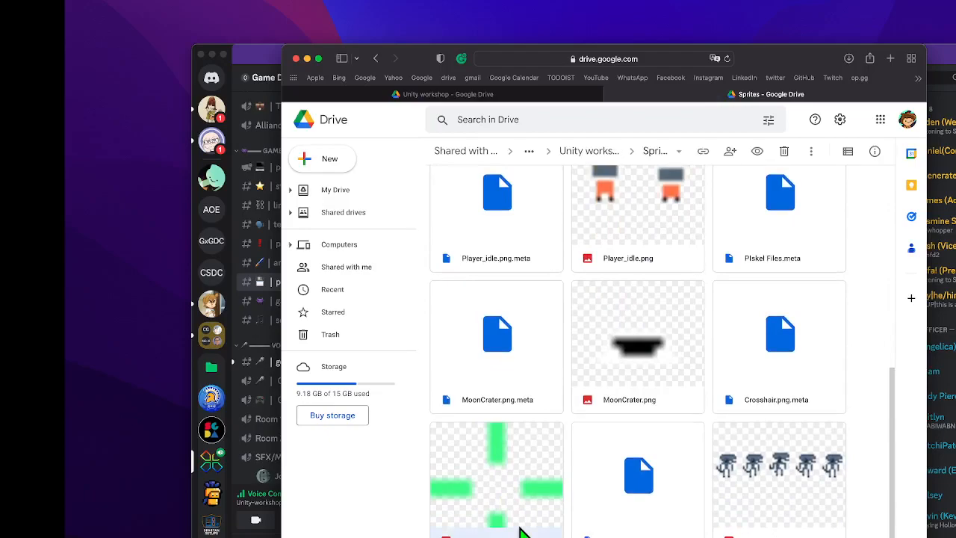
click(734, 478)
click(700, 367)
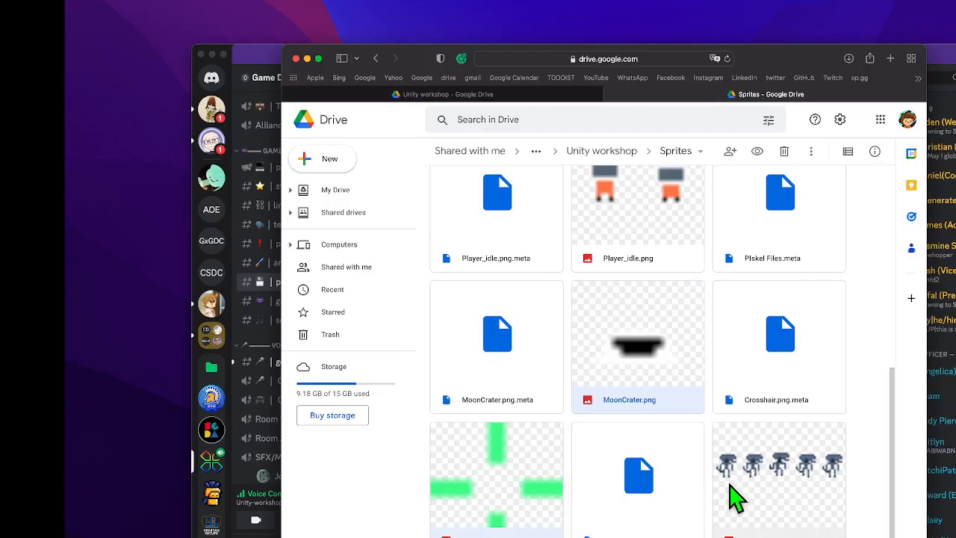
scroll(731, 493, up, 3)
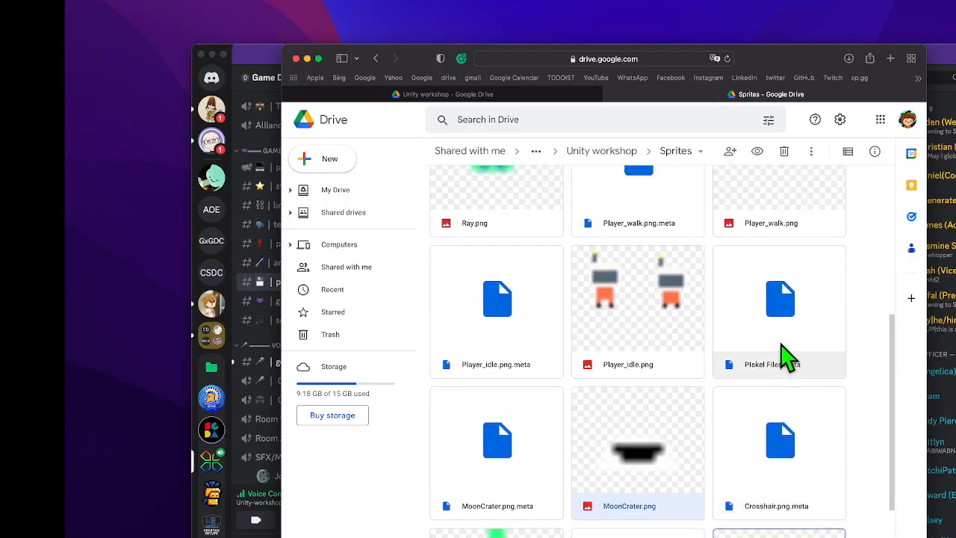
click(694, 330)
scroll(694, 335, up, 4)
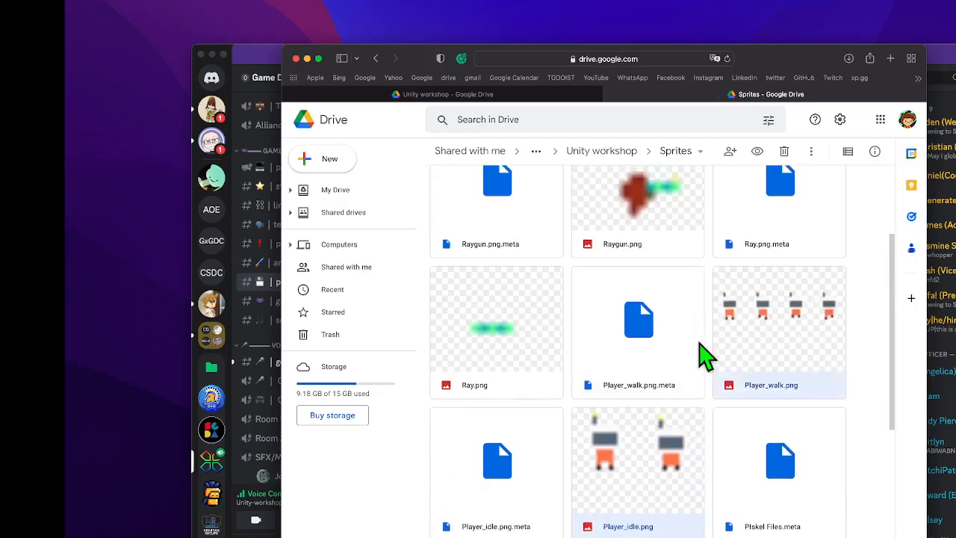
scroll(498, 375, up, 3)
right_click(617, 364)
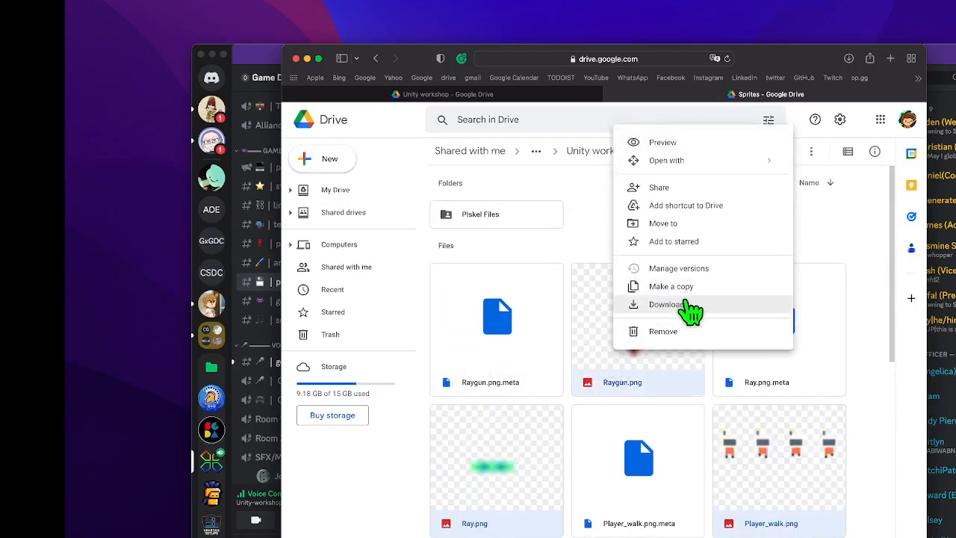
click(690, 306)
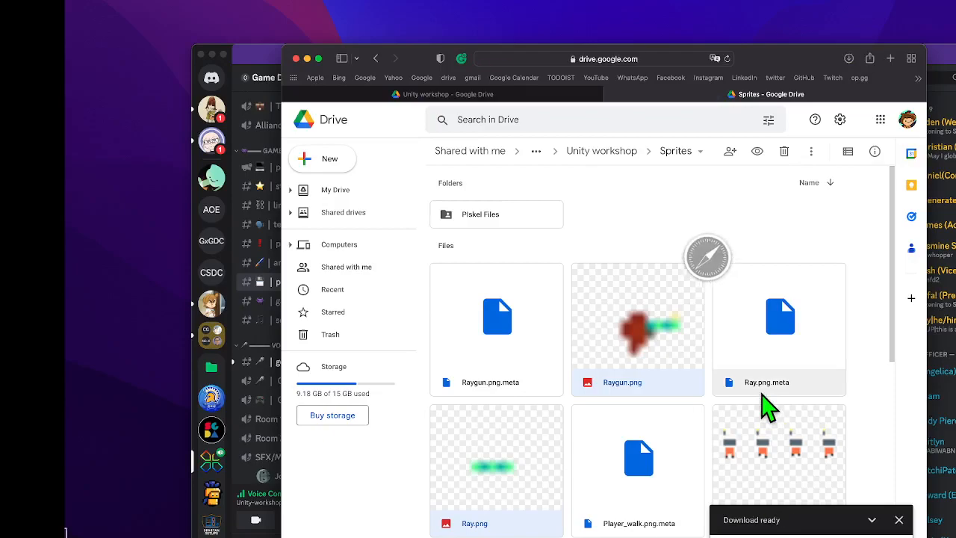
Extract the downloaded zip archive and open the resulting folder in Finder.
click(86, 530)
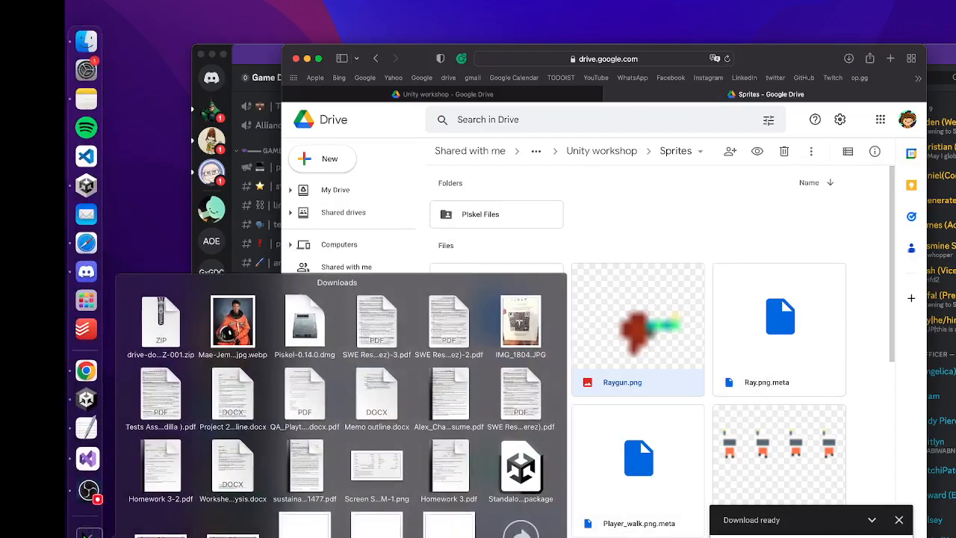
click(155, 353)
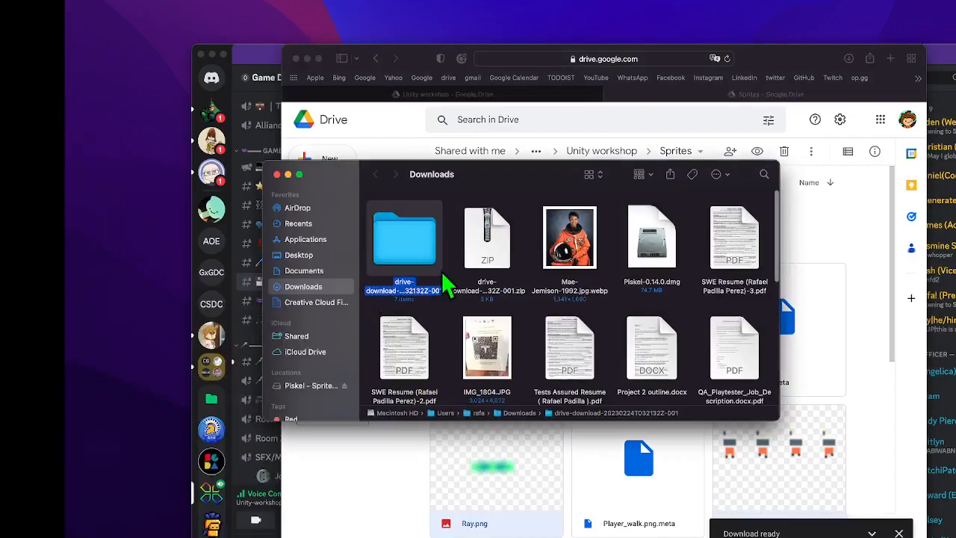
double_click(429, 273)
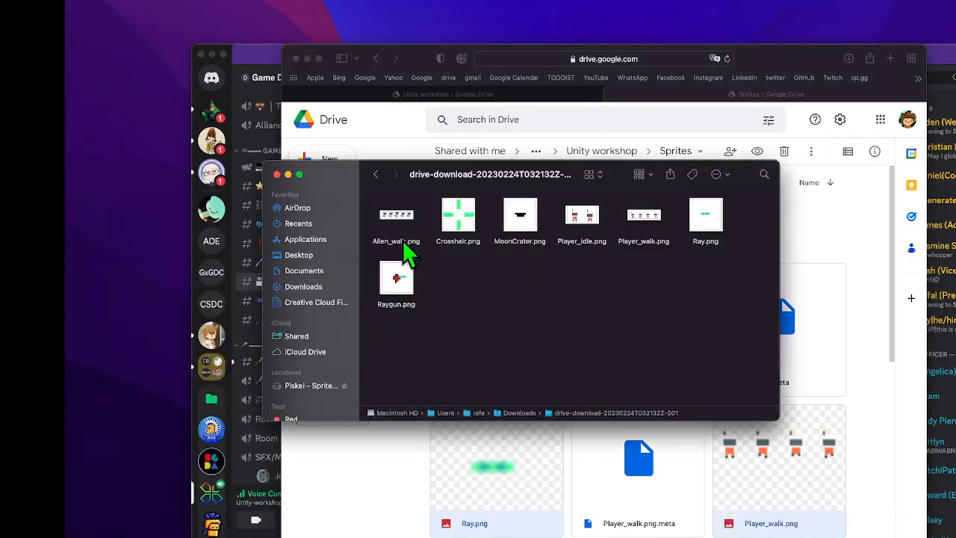
Preview Player_idle.png from the extracted sprites and close the preview.
click(579, 218)
double_click(579, 218)
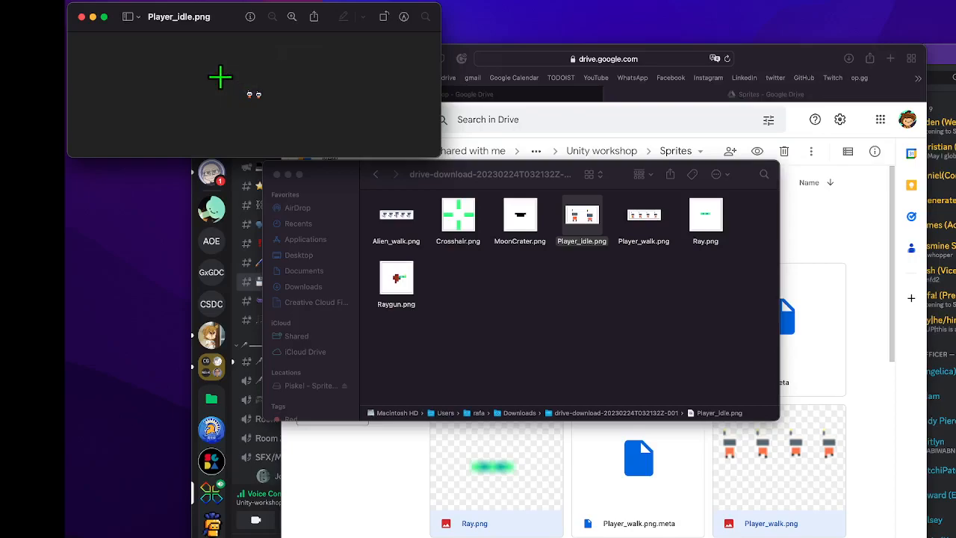
click(82, 16)
click(487, 269)
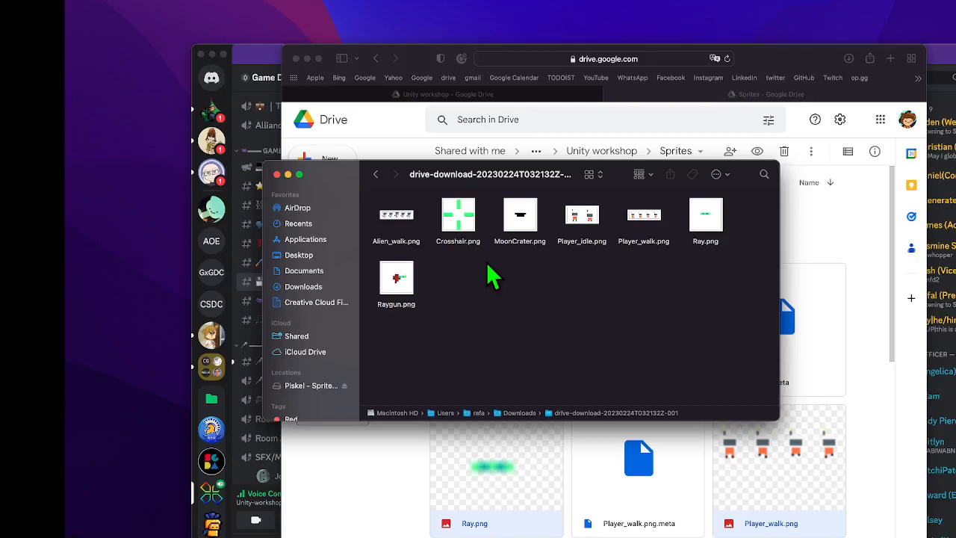
Switch to Unity, bring it out of full screen onto the desktop, and move its window clear of the Finder window.
key(super+Tab)
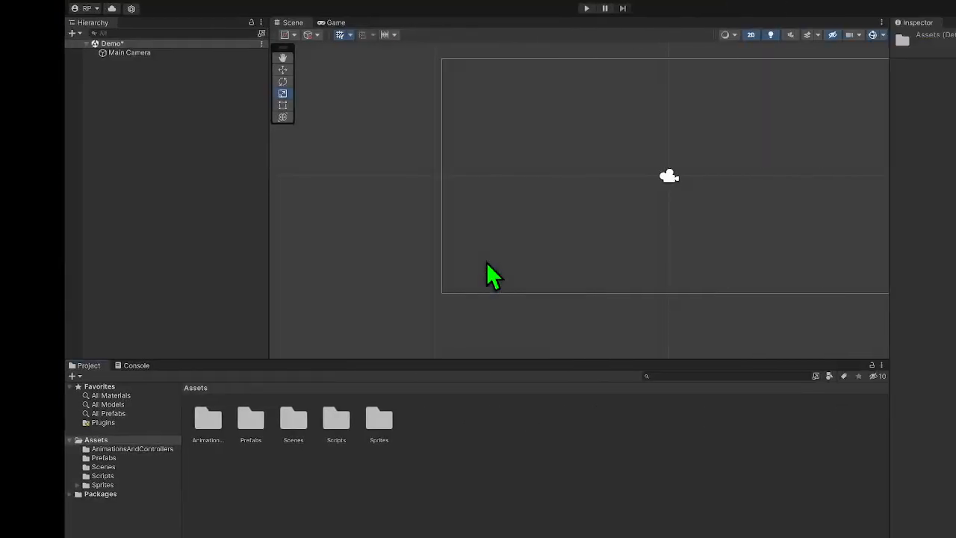
key(ctrl+Up)
drag(610, 51, 603, 127)
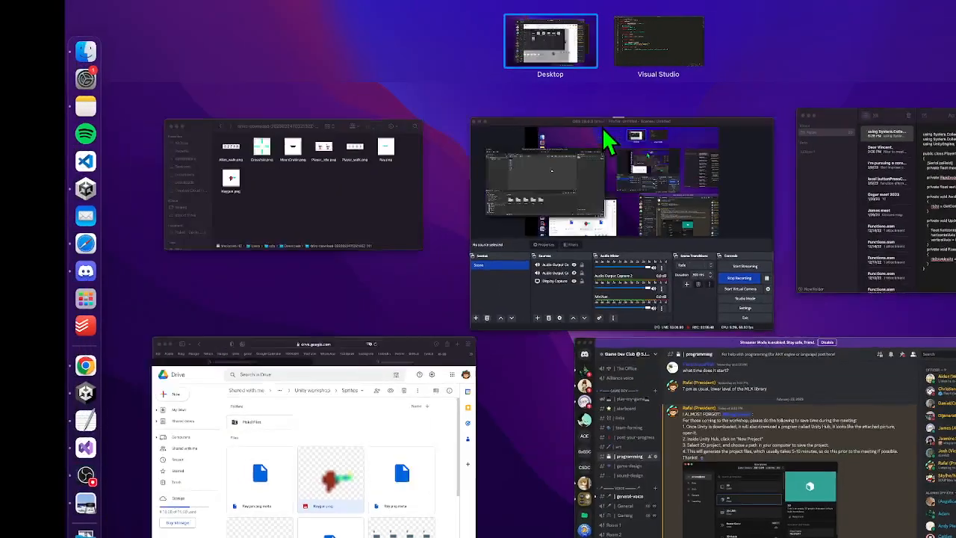
click(336, 299)
key(ctrl+Up)
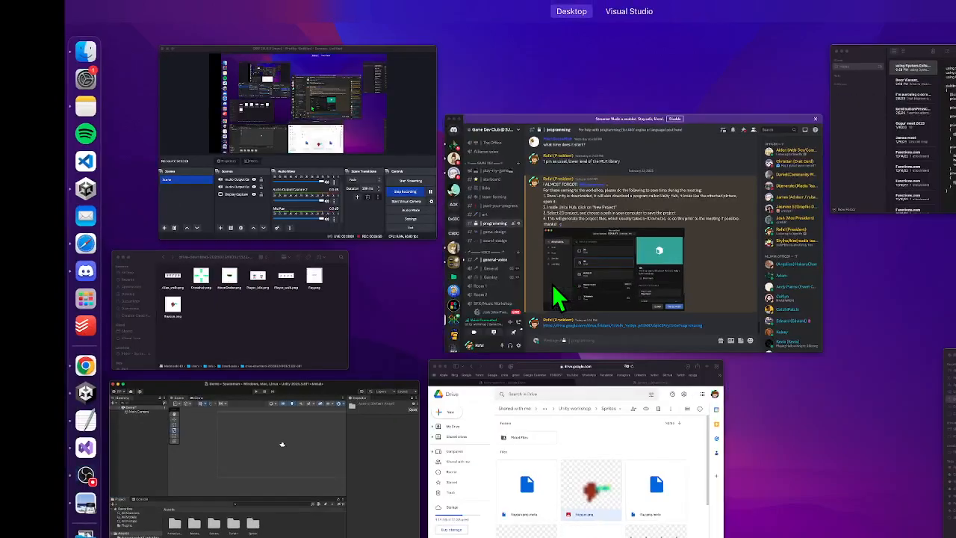
click(342, 454)
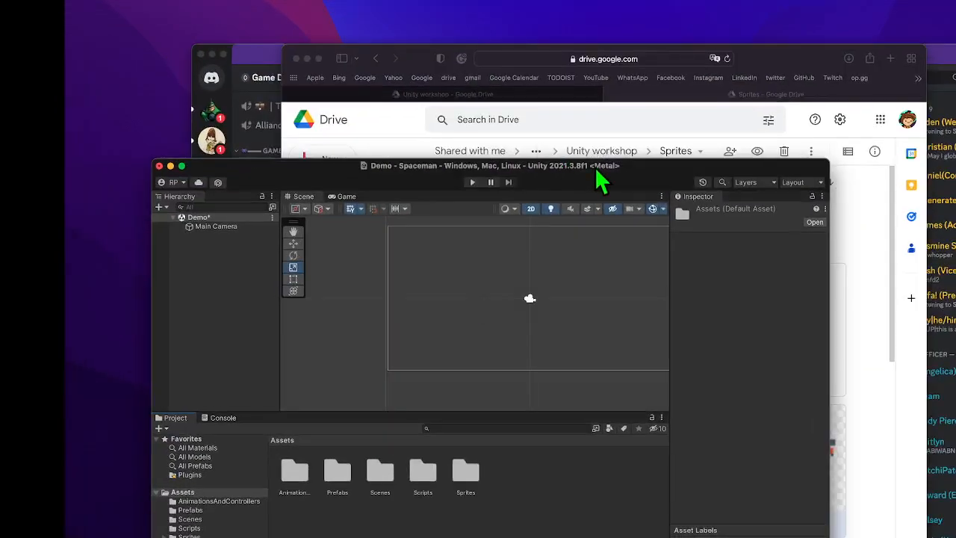
drag(594, 166, 906, 84)
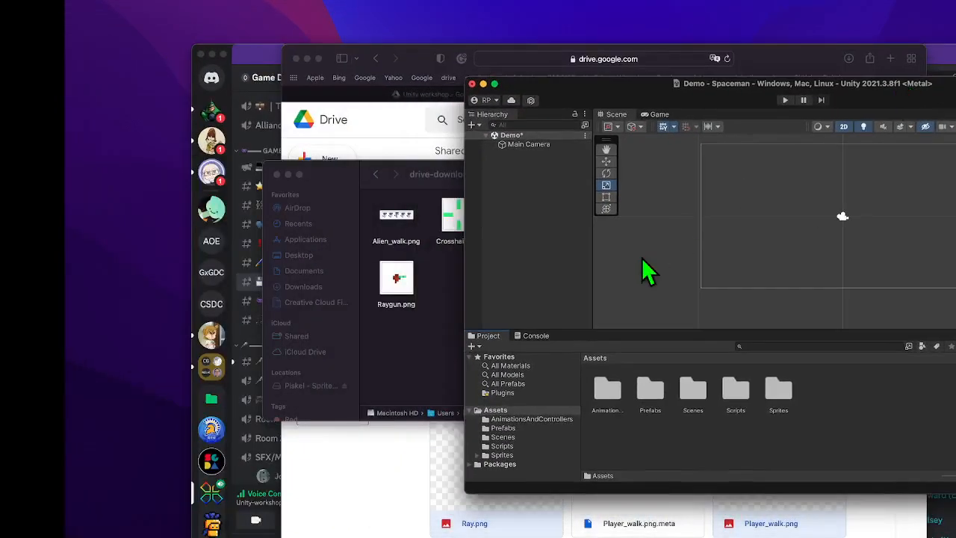
Move the Finder window with the extracted sprites aside and narrow it to uncover Unity's Project area.
click(445, 348)
drag(496, 184, 332, 201)
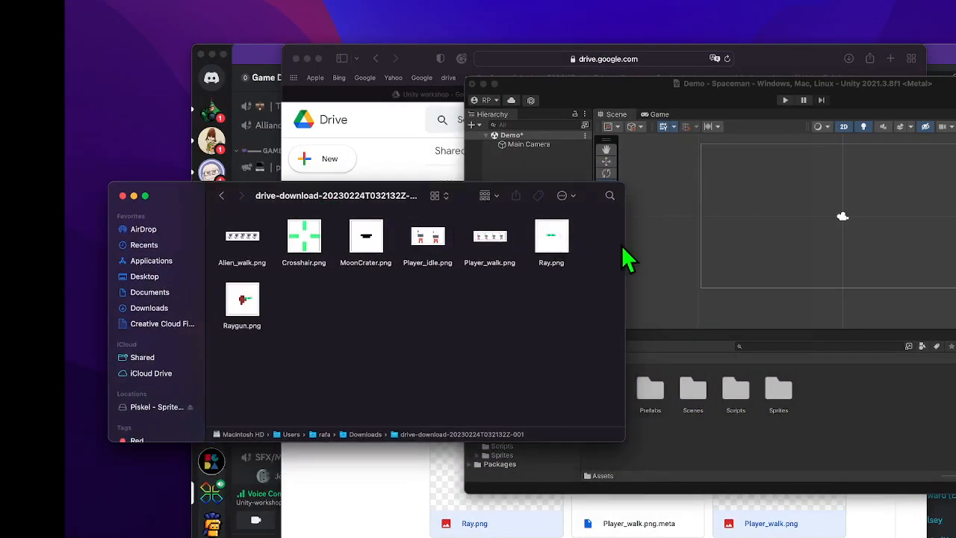
drag(623, 246, 437, 251)
View the sprites already in Unity's Sprites folder and return to Assets.
click(727, 425)
click(777, 403)
double_click(778, 408)
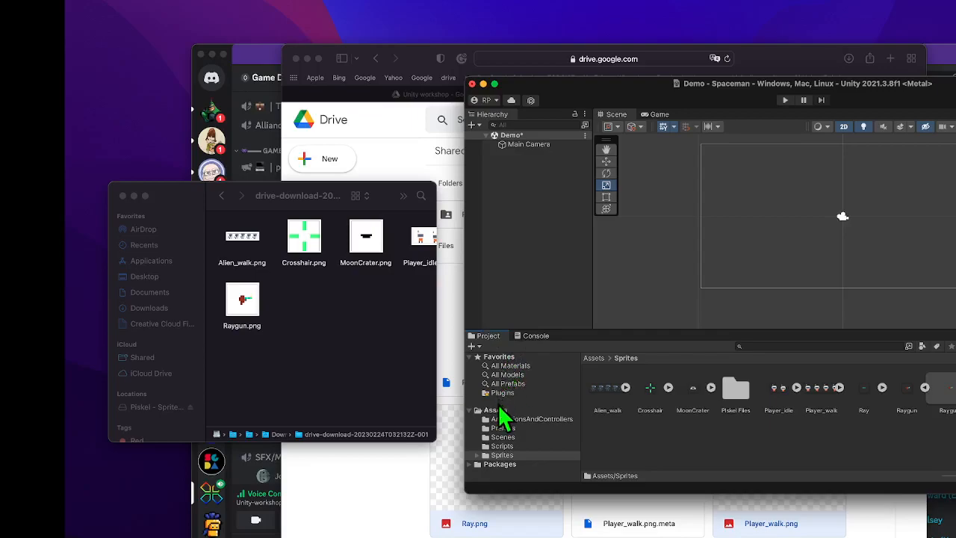
click(524, 408)
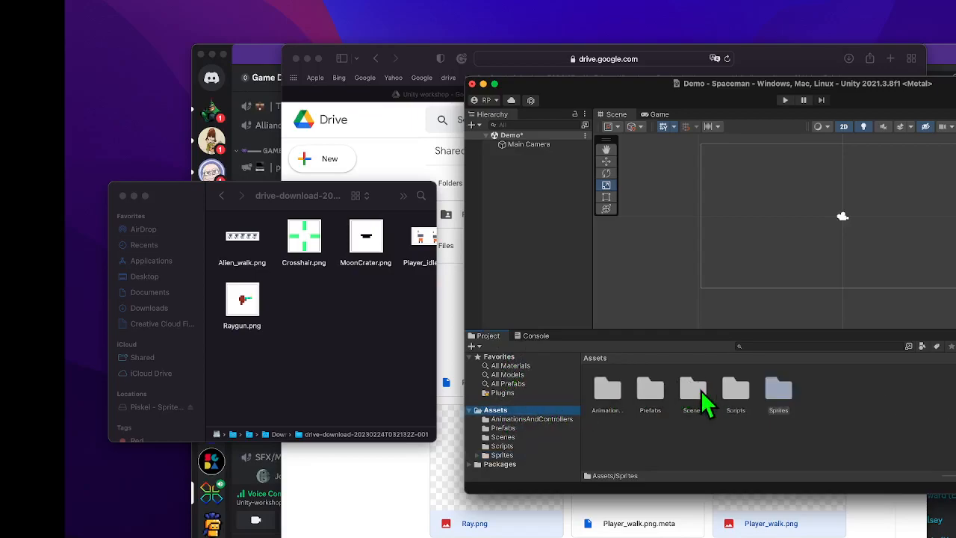
Reload the Demo scene from the Scenes folder, discarding the unsaved scene changes.
double_click(694, 390)
double_click(611, 392)
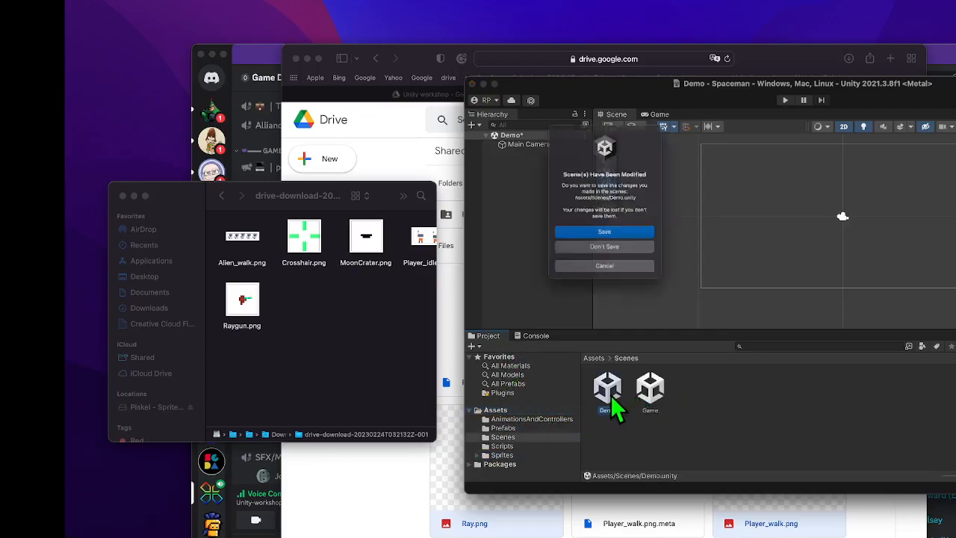
click(619, 242)
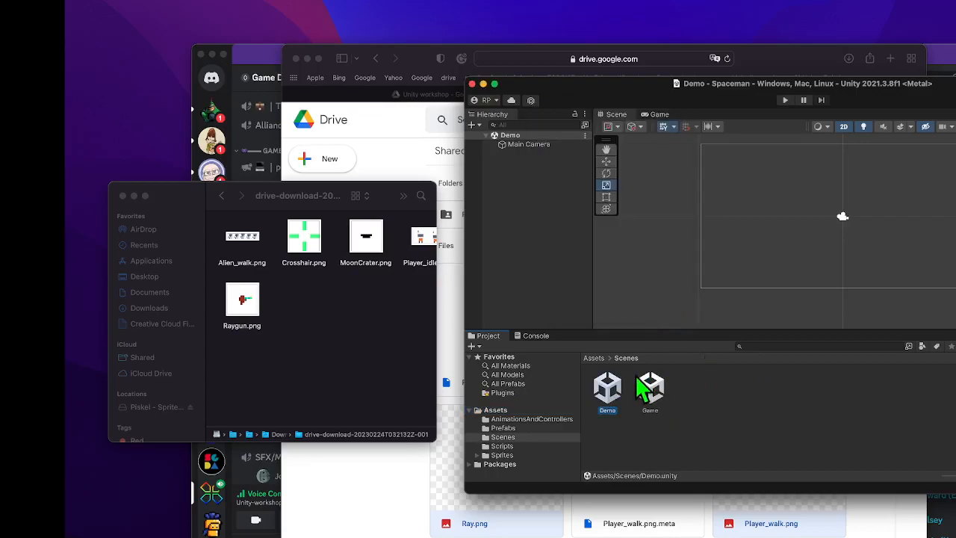
Look inside the Scripts folder, return to Assets, and open the Sprites folder.
click(594, 358)
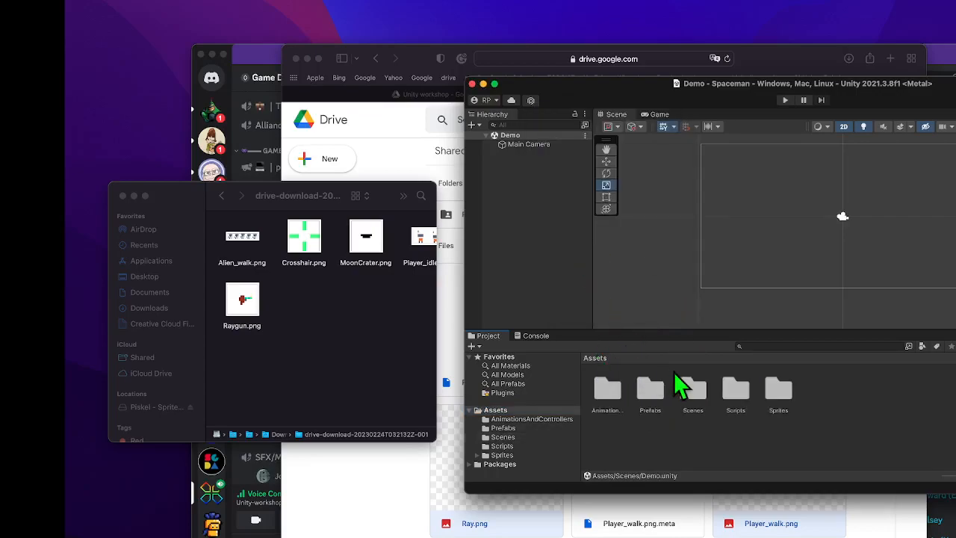
double_click(736, 392)
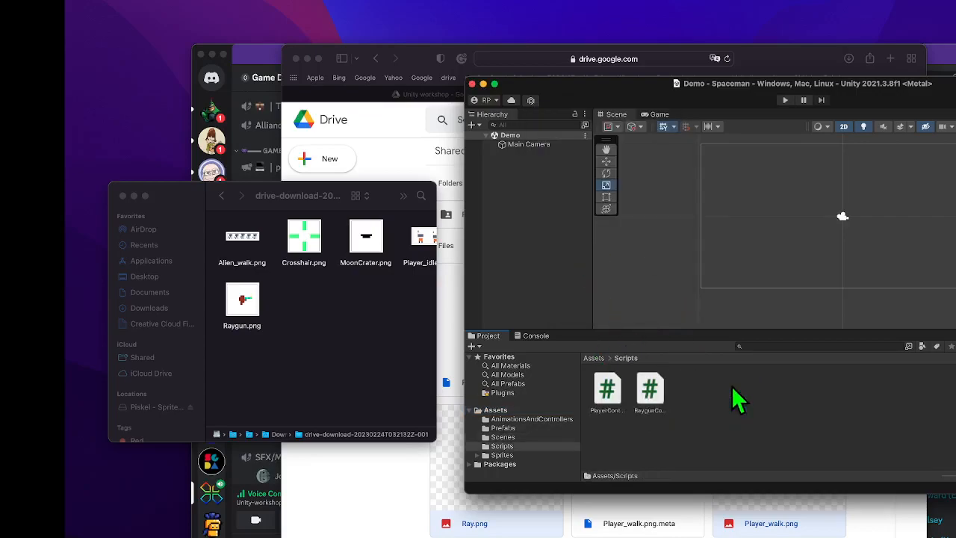
click(596, 359)
double_click(779, 390)
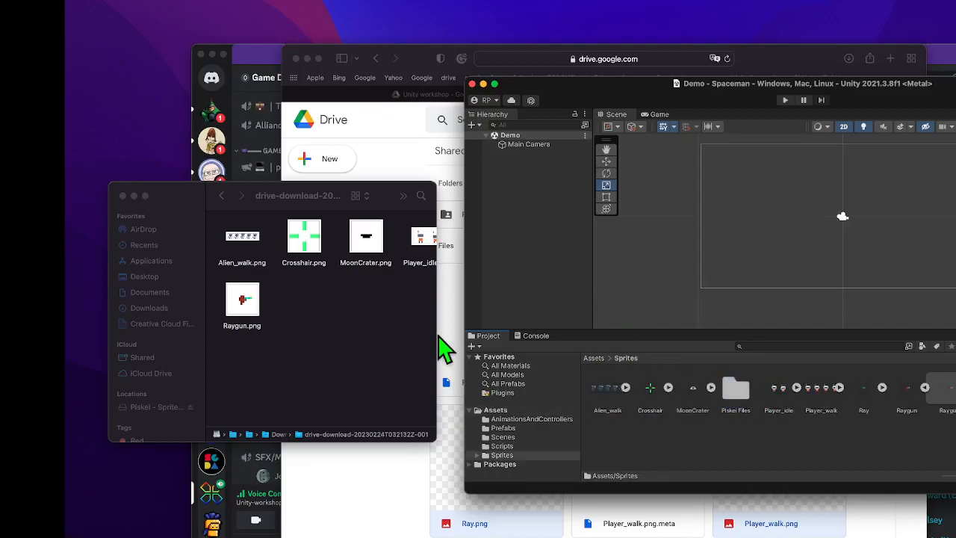
click(247, 244)
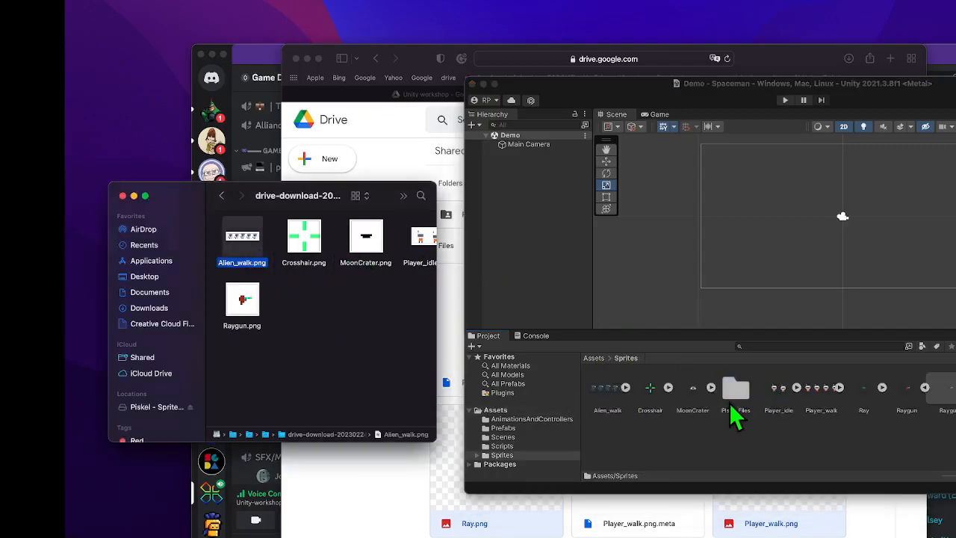
drag(242, 244, 683, 429)
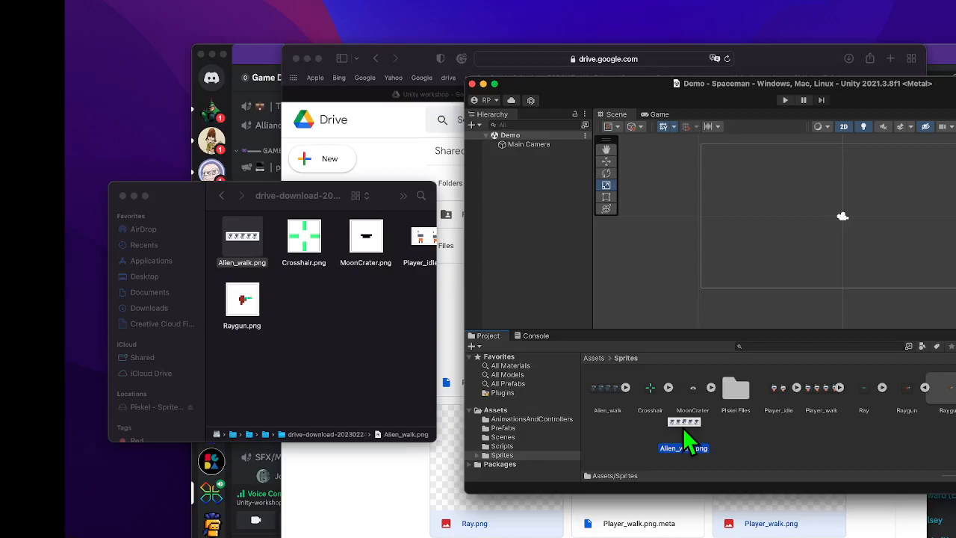
drag(683, 429, 350, 319)
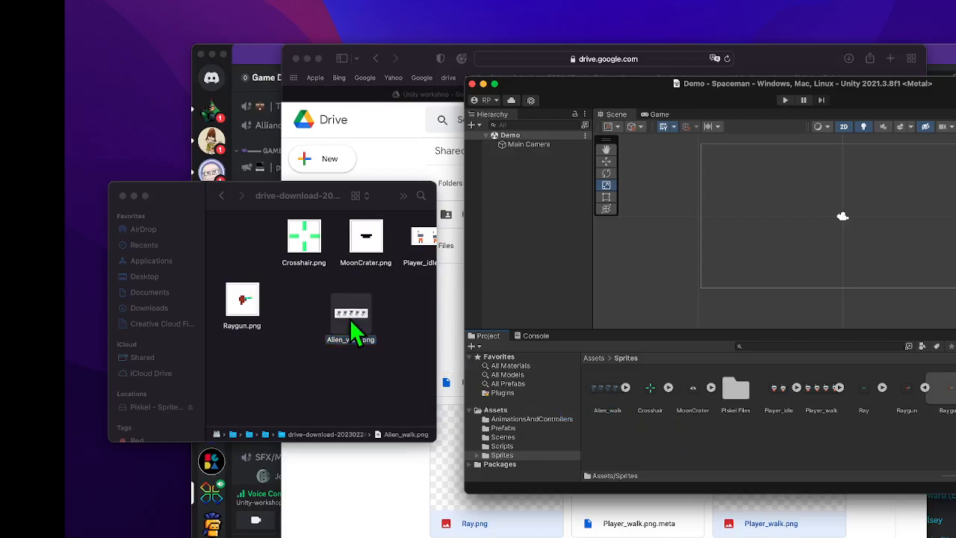
click(123, 196)
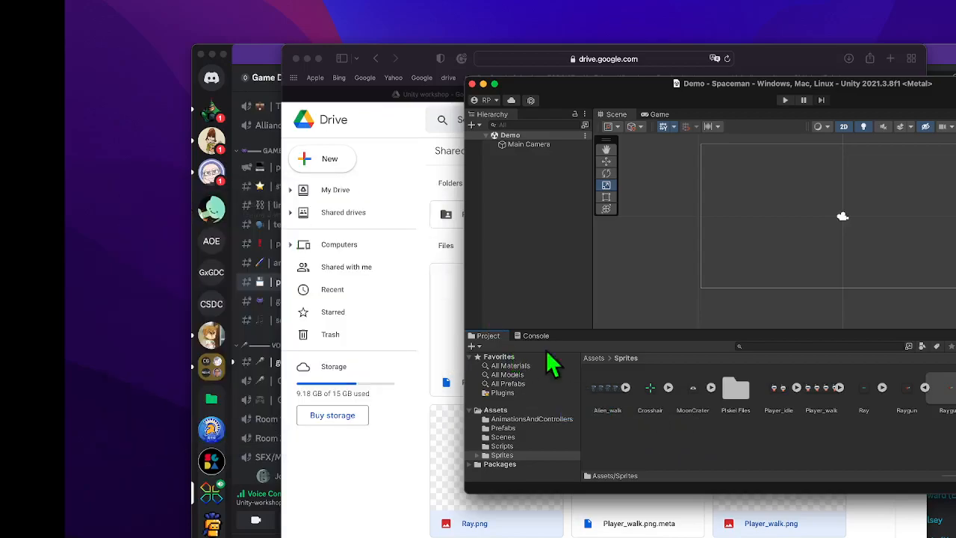
View the Game scene from the Scenes folder, reopen the Demo scene, and return to Assets.
click(594, 359)
double_click(695, 396)
double_click(655, 394)
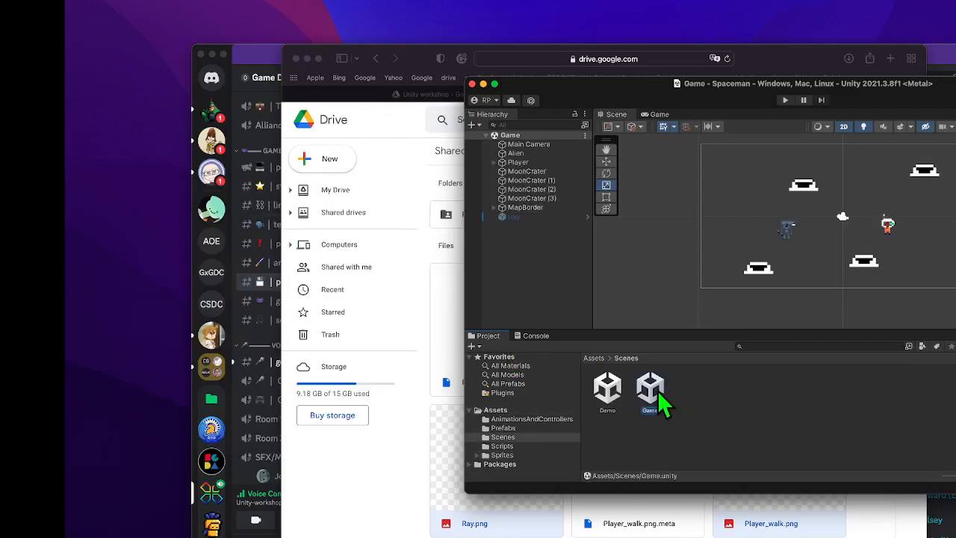
double_click(609, 395)
click(598, 360)
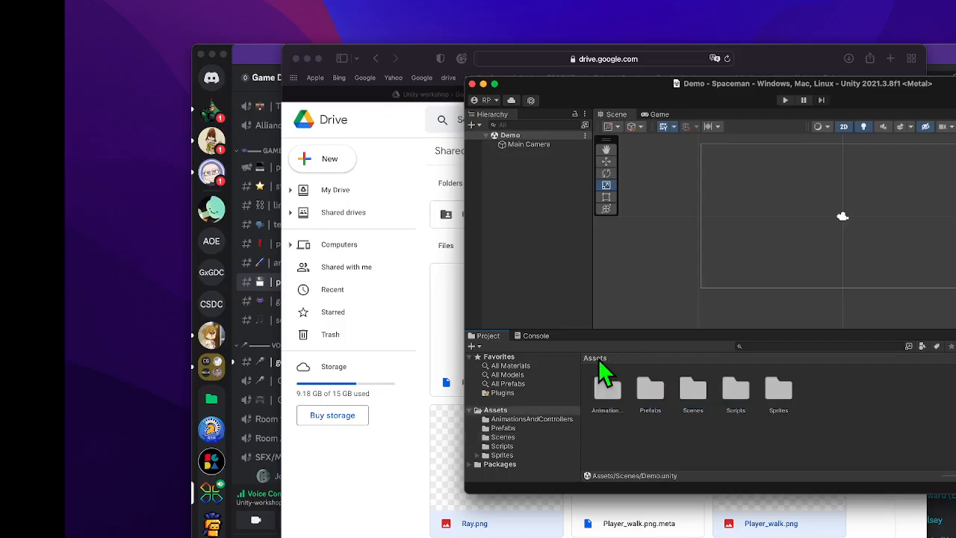
Look through the Scripts and Scenes folders and go back to Assets.
double_click(732, 396)
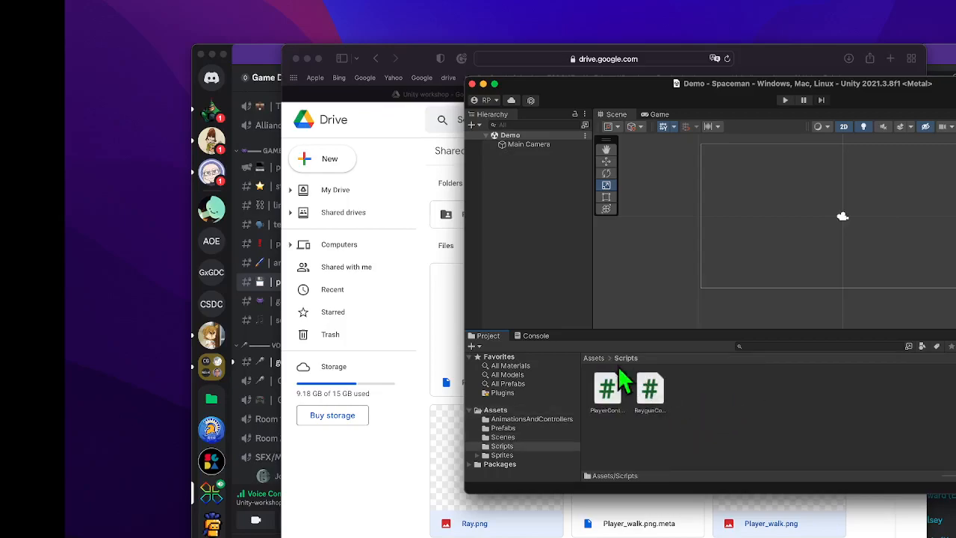
click(595, 357)
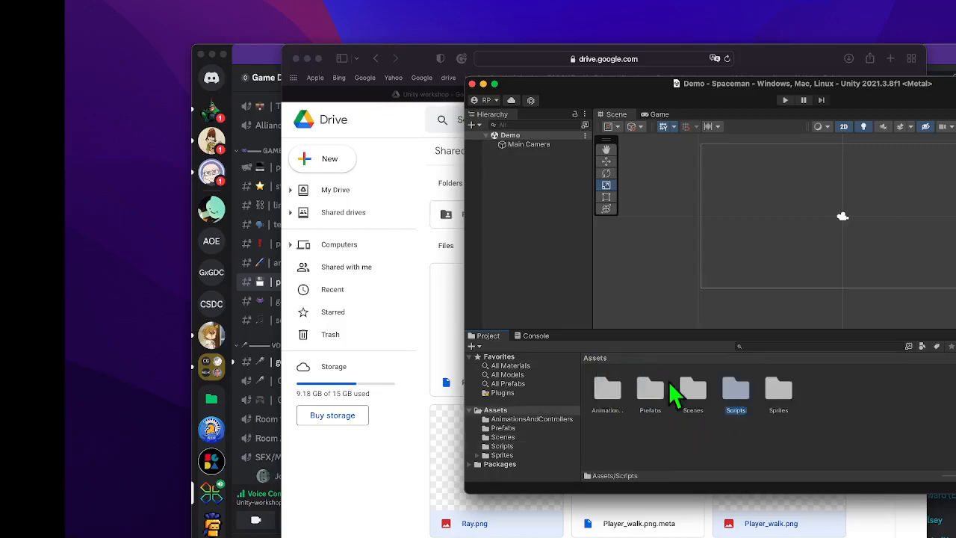
double_click(693, 393)
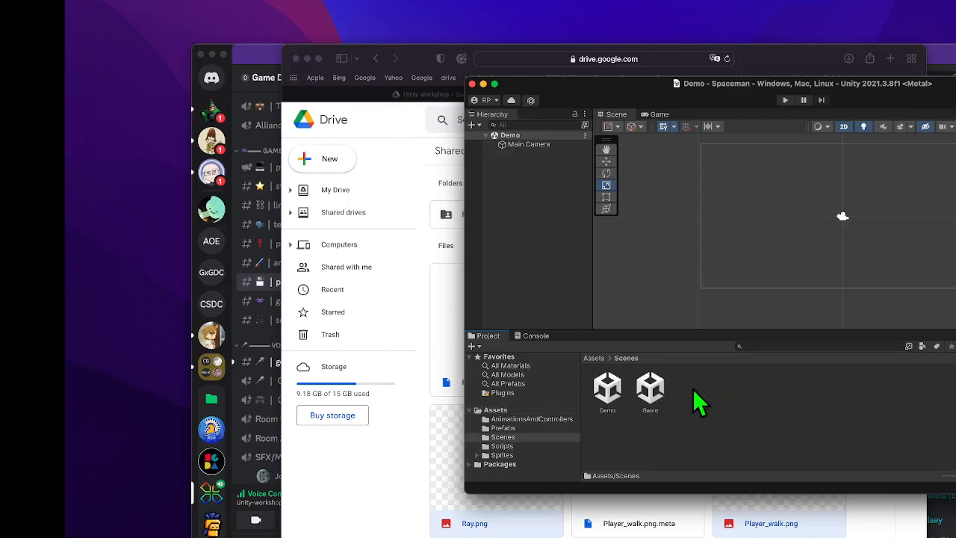
click(595, 358)
click(693, 390)
Import Alien_walk.png from the downloaded sprites in the Dock's Downloads stack into Unity's Sprites folder.
double_click(777, 392)
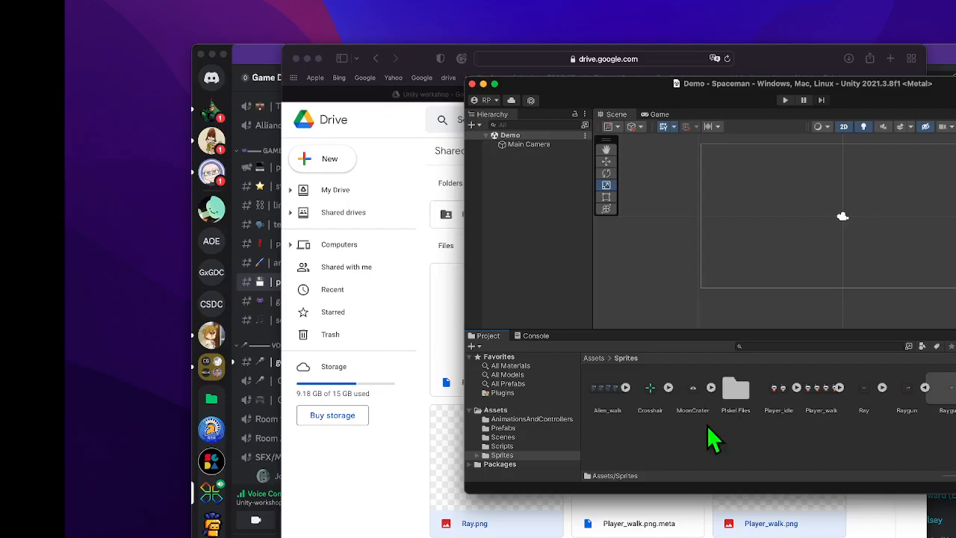
mouse_move(67, 468)
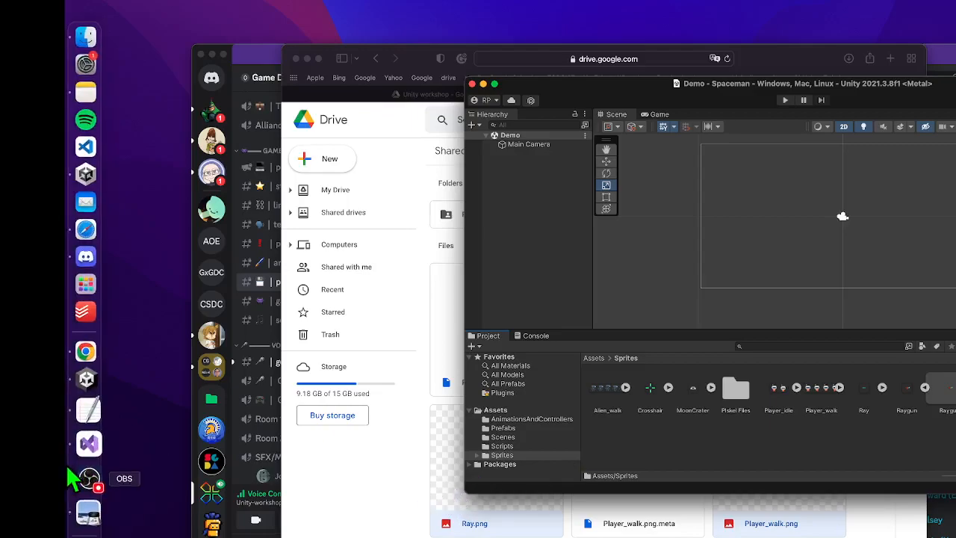
click(89, 514)
click(170, 280)
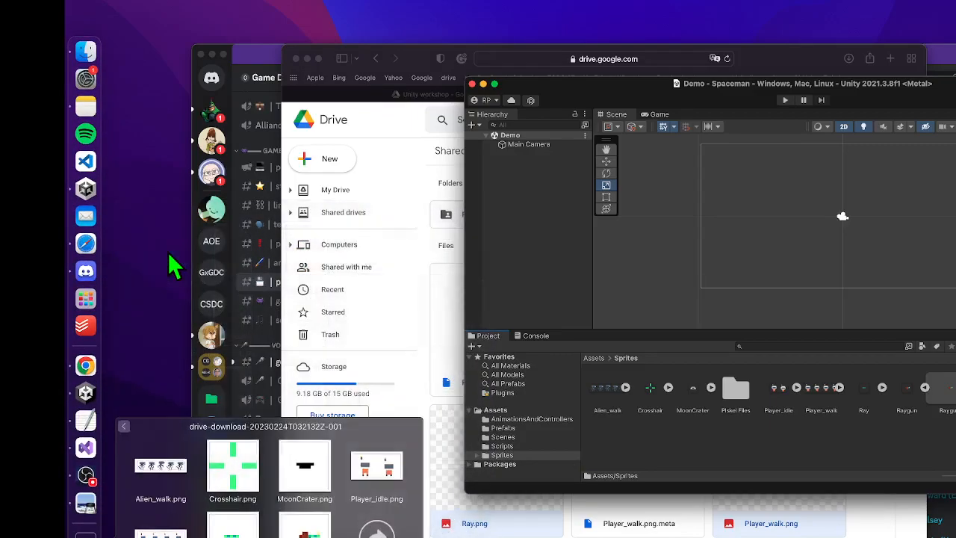
drag(179, 476, 708, 463)
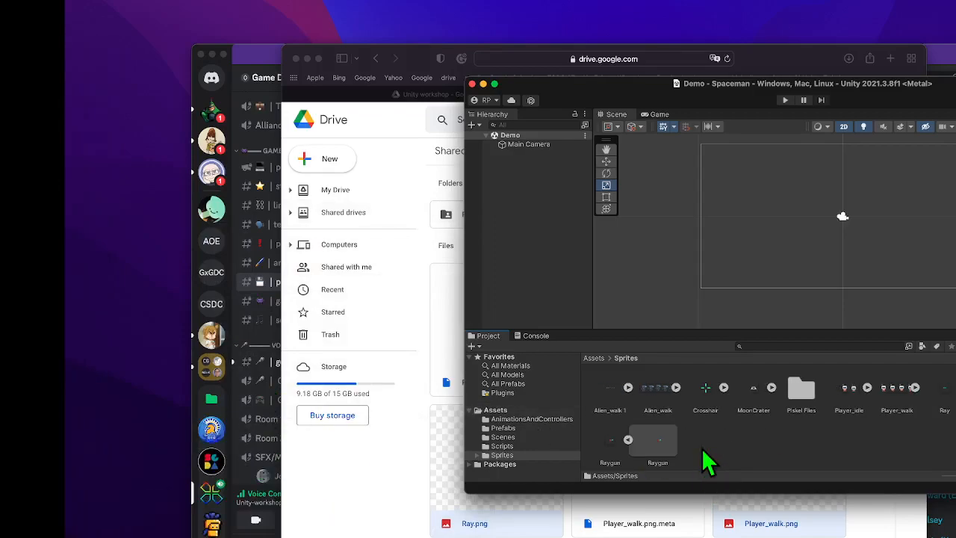
Compare the newly imported Alien_walk 1 with the existing Alien_walk, and expand the new one to see its sprites.
click(652, 389)
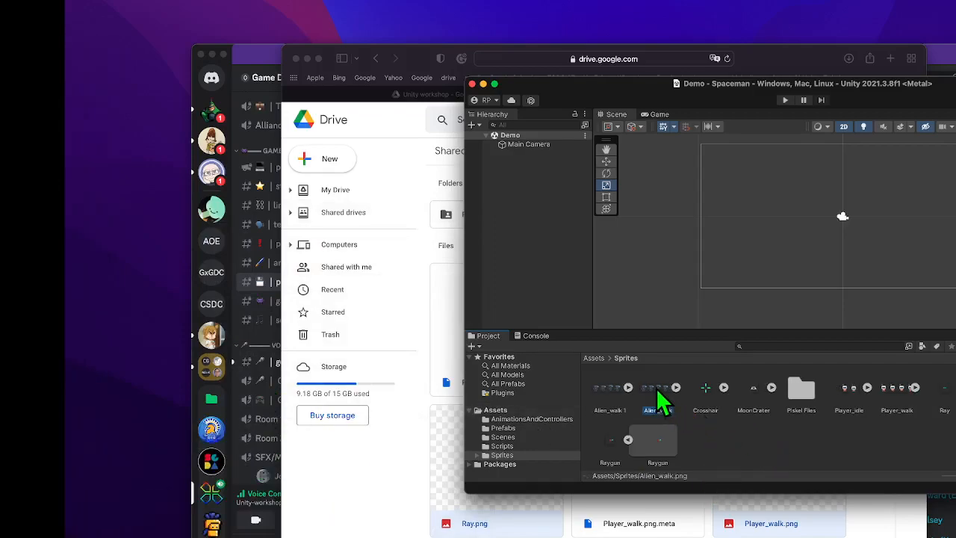
click(617, 396)
click(662, 390)
click(614, 396)
click(628, 388)
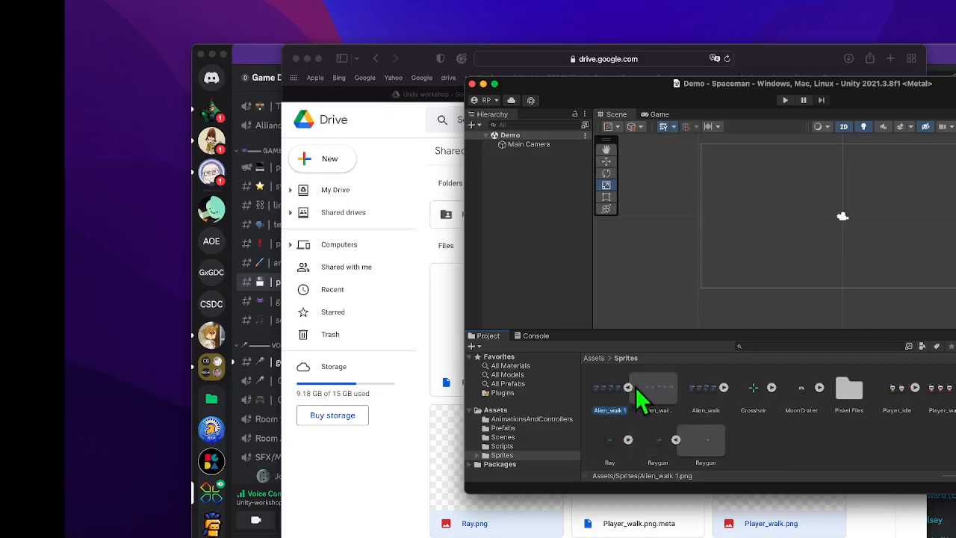
Open Alien_walk 1.png in the external image viewer, and close both the viewer and the Assets Finder window.
key(super+Tab)
double_click(609, 404)
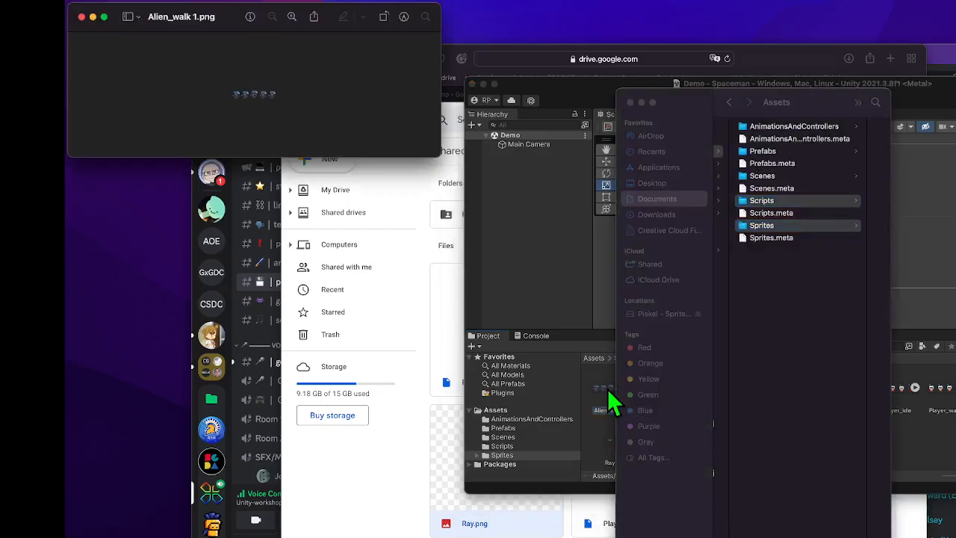
click(81, 17)
click(629, 105)
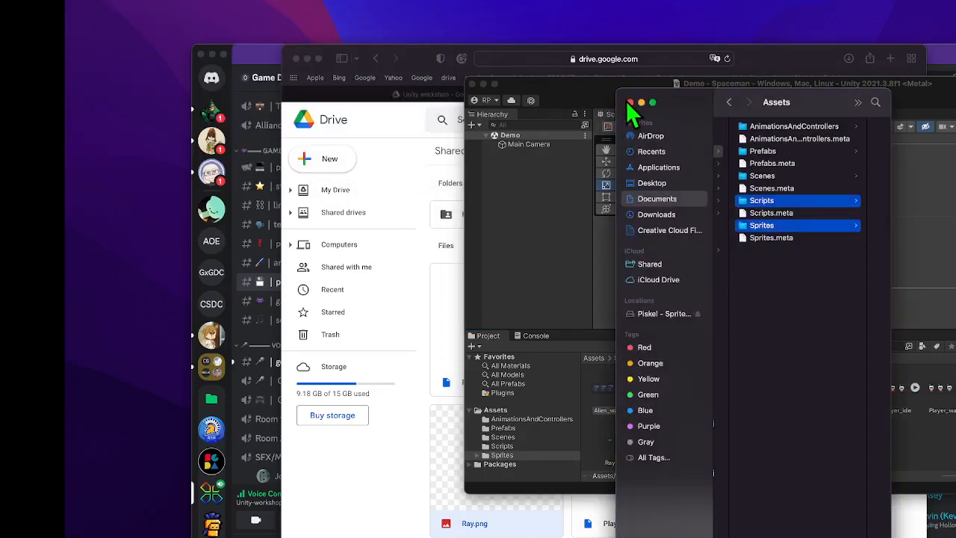
click(629, 103)
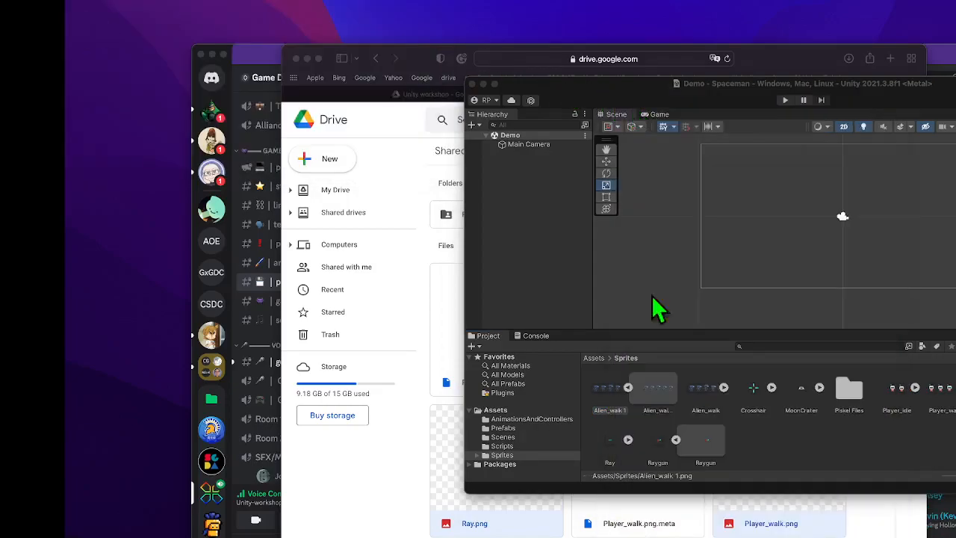
Select Alien_walk 1, Player_idle and Player_walk together, and make Unity full screen to view their import settings.
click(632, 397)
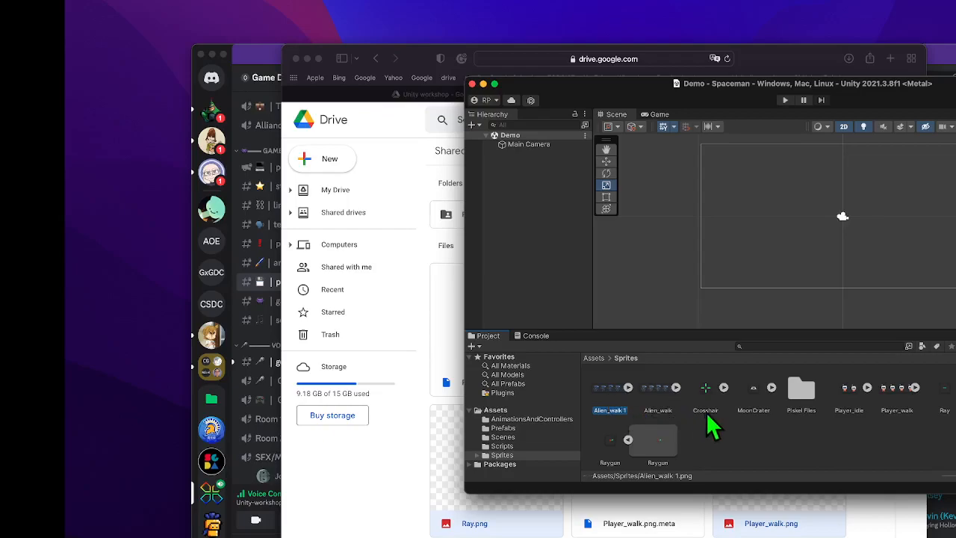
super+click(848, 397)
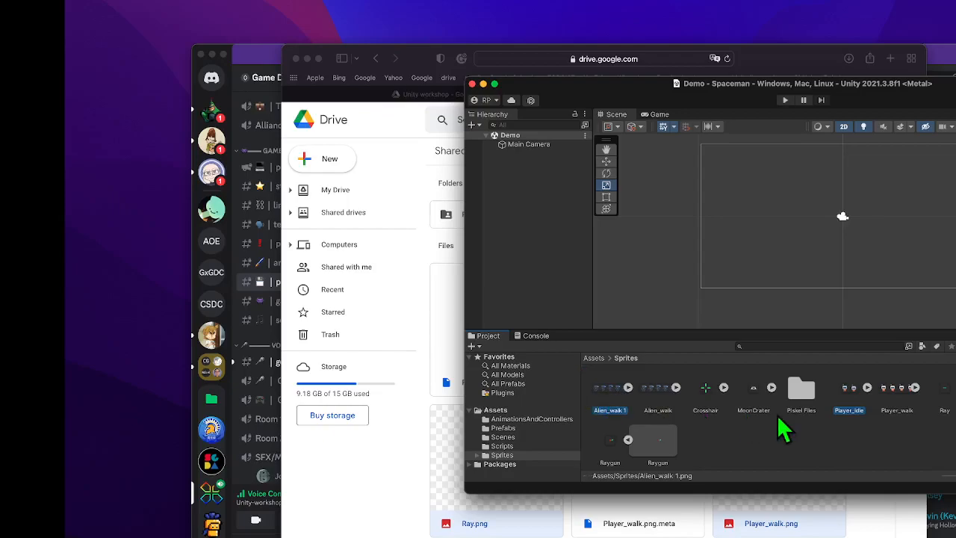
super+click(897, 398)
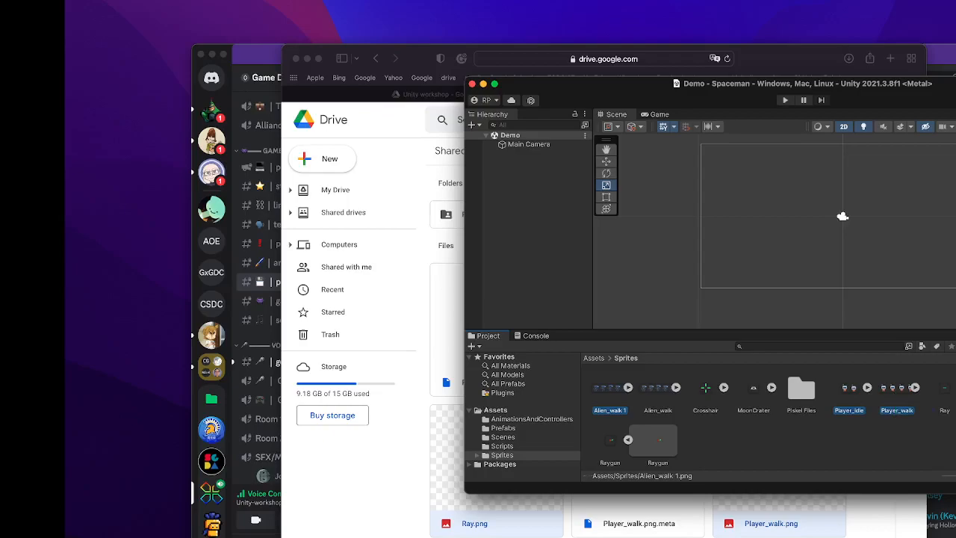
click(494, 84)
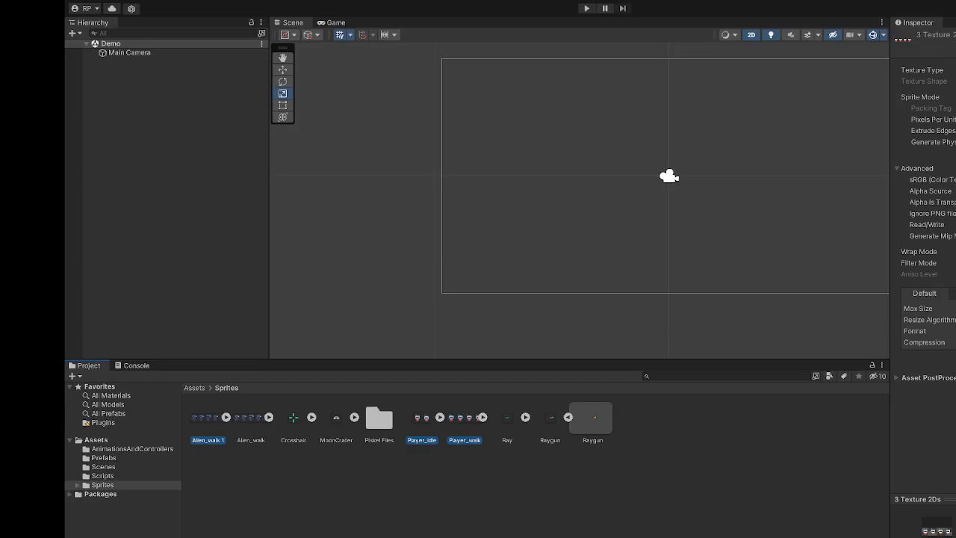
click(922, 70)
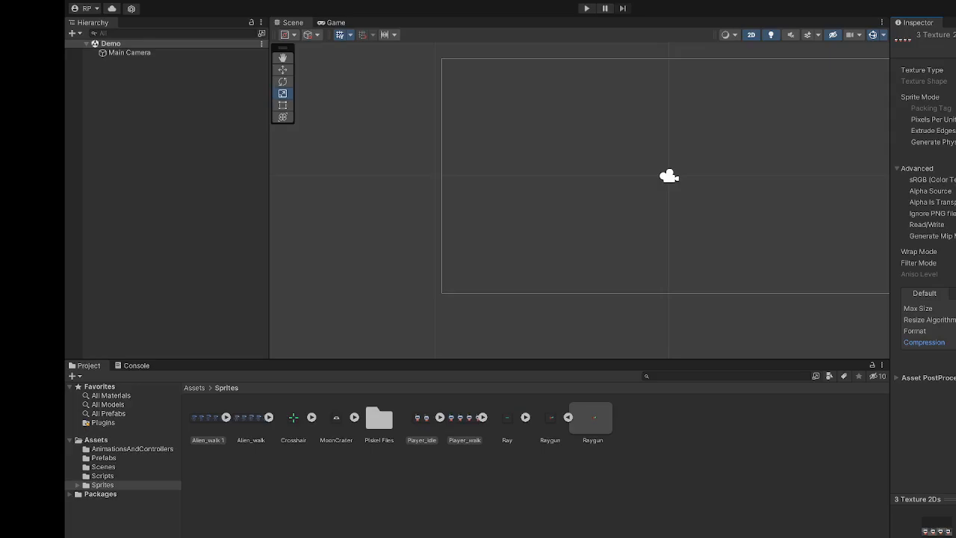
click(459, 417)
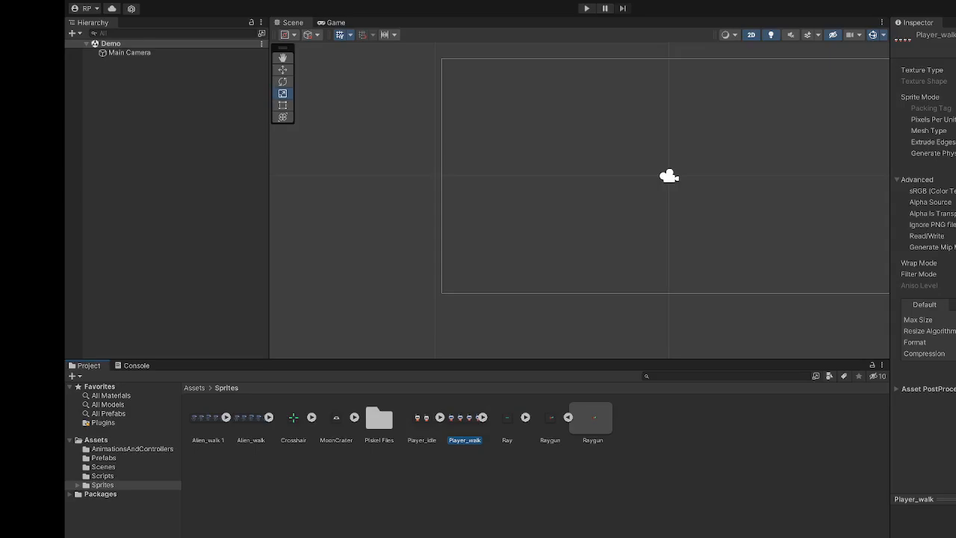
drag(471, 437, 698, 218)
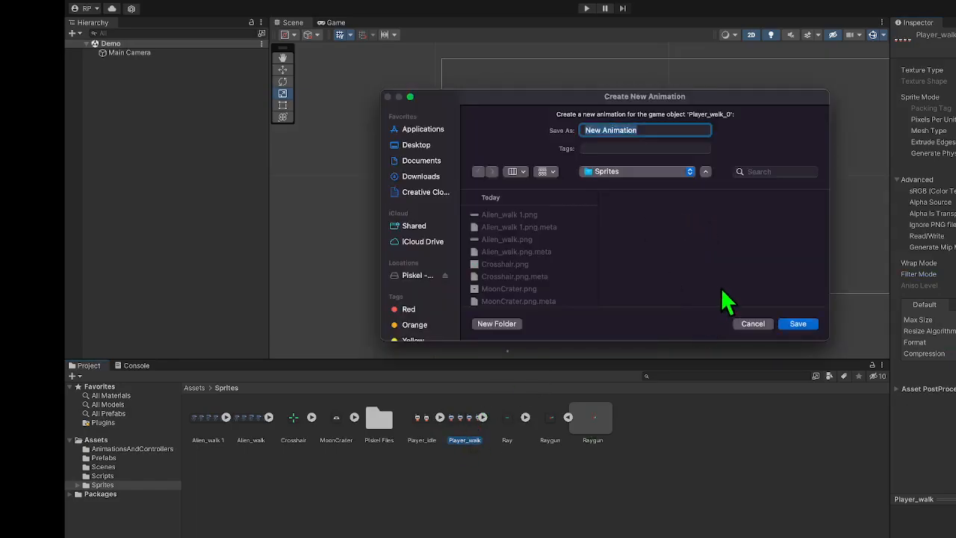
click(741, 327)
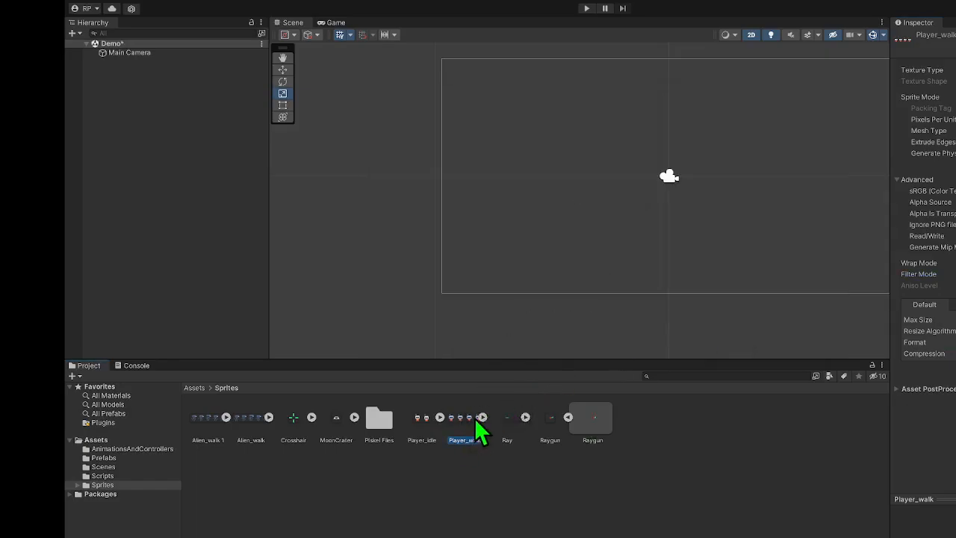
click(432, 431)
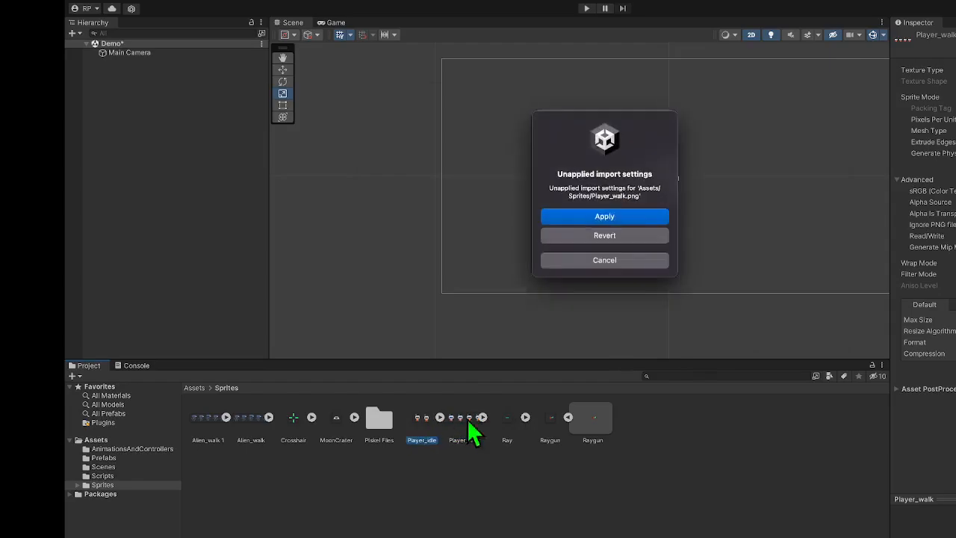
click(626, 262)
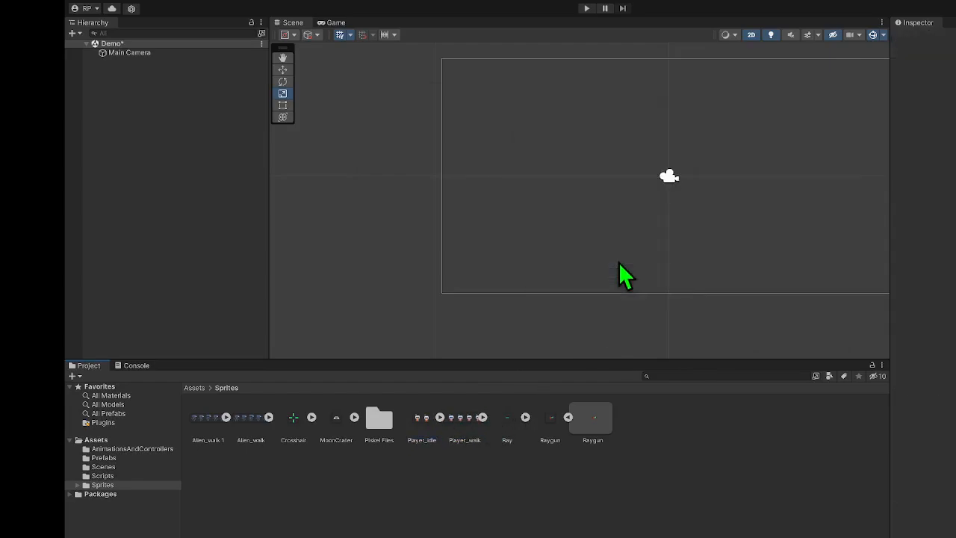
Expand Player_walk and place its first frame in the Demo scene, below and beside the camera.
click(483, 417)
drag(508, 417, 575, 234)
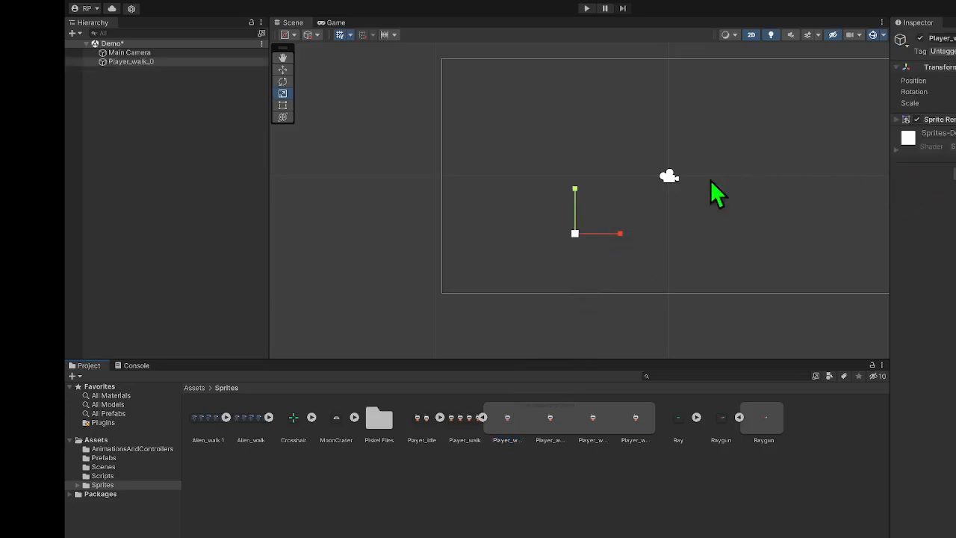
Try the Hand, Move, Rotate and Scale tools on the placed player sprite, including stretching it horizontally.
key(q)
key(w)
key(e)
key(r)
drag(620, 233, 698, 236)
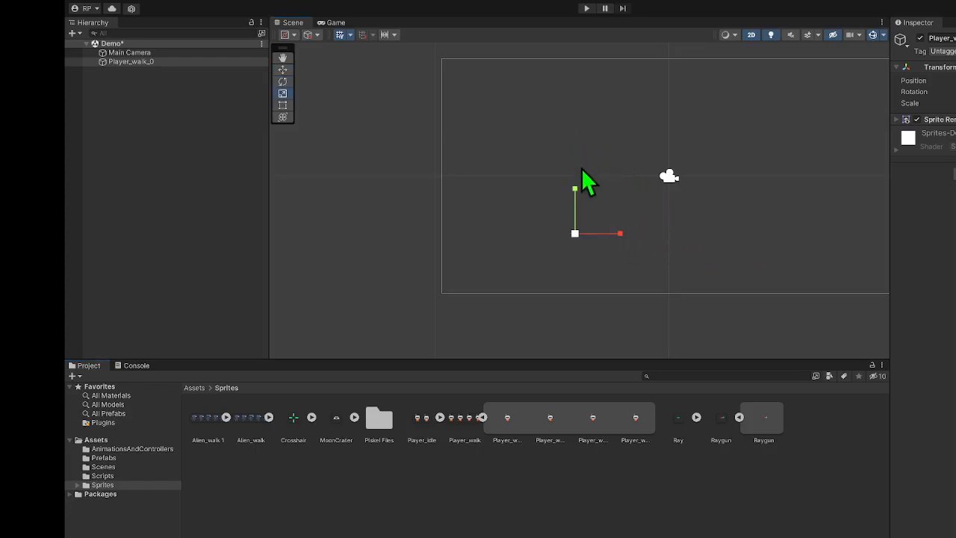
Scale up the placed player sprite both vertically and horizontally.
drag(577, 190, 634, 38)
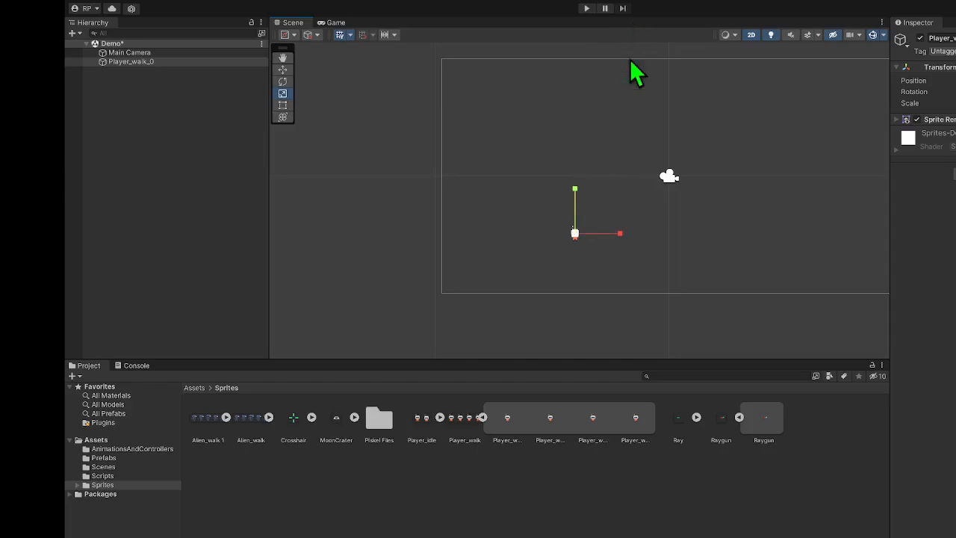
drag(620, 233, 803, 236)
drag(575, 189, 611, 102)
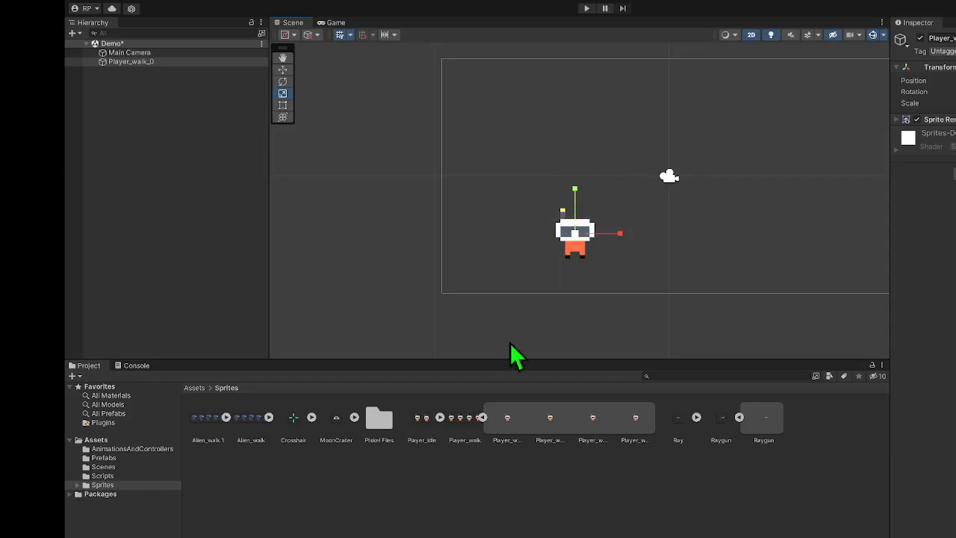
View the settings of Player_walk and its first frame, and delete the placed Player_walk_0 from the Demo scene.
click(187, 62)
click(509, 418)
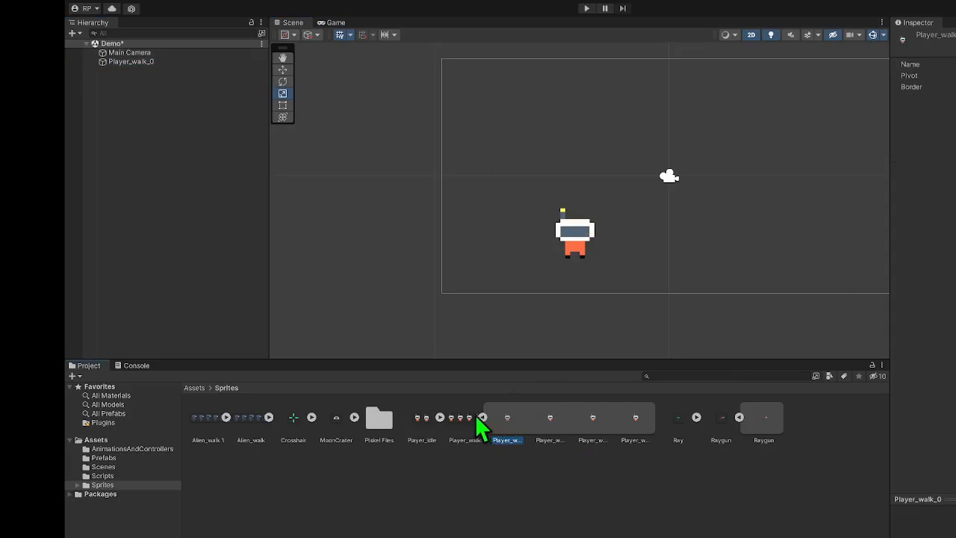
click(478, 417)
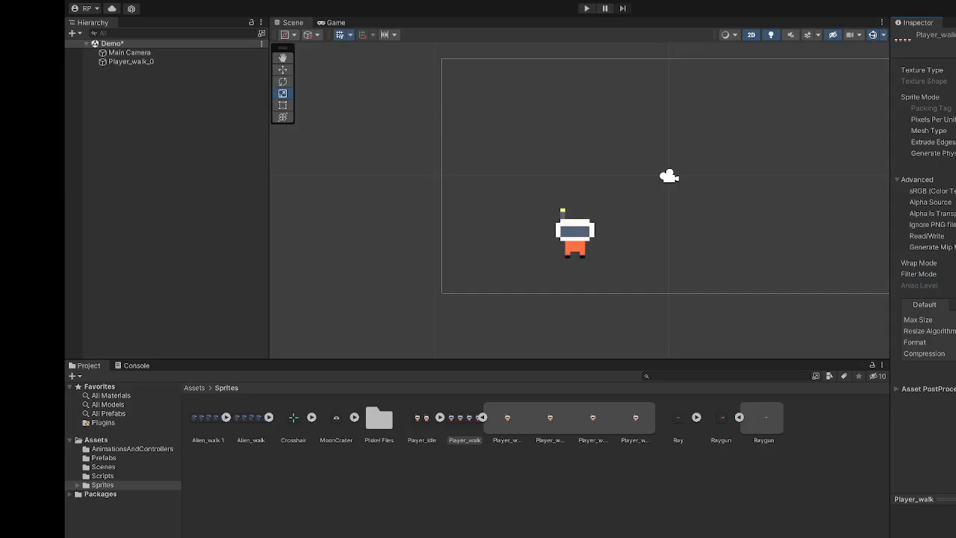
click(119, 61)
key(super+BackSpace)
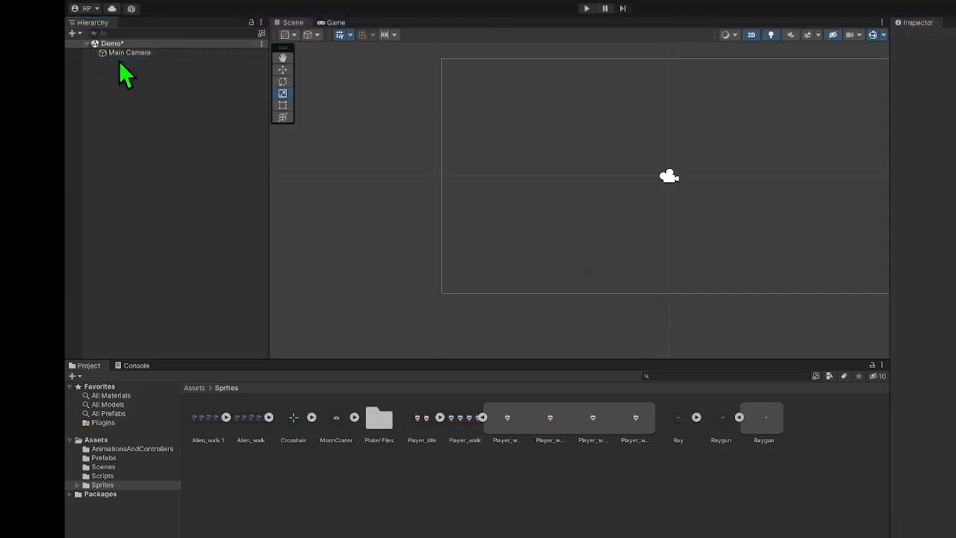
Look through the Player_walk sheet and its separate frames, and collapse it again.
click(466, 427)
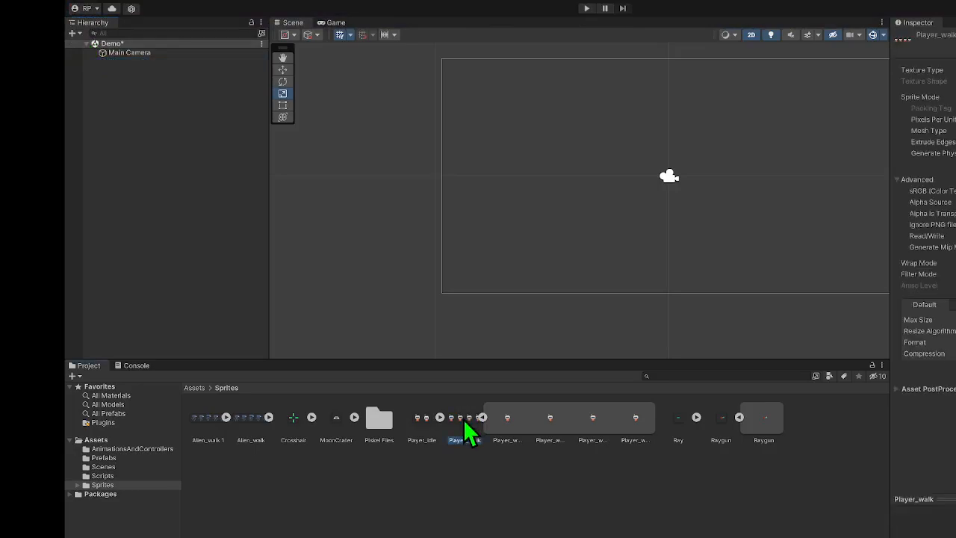
click(506, 417)
click(552, 427)
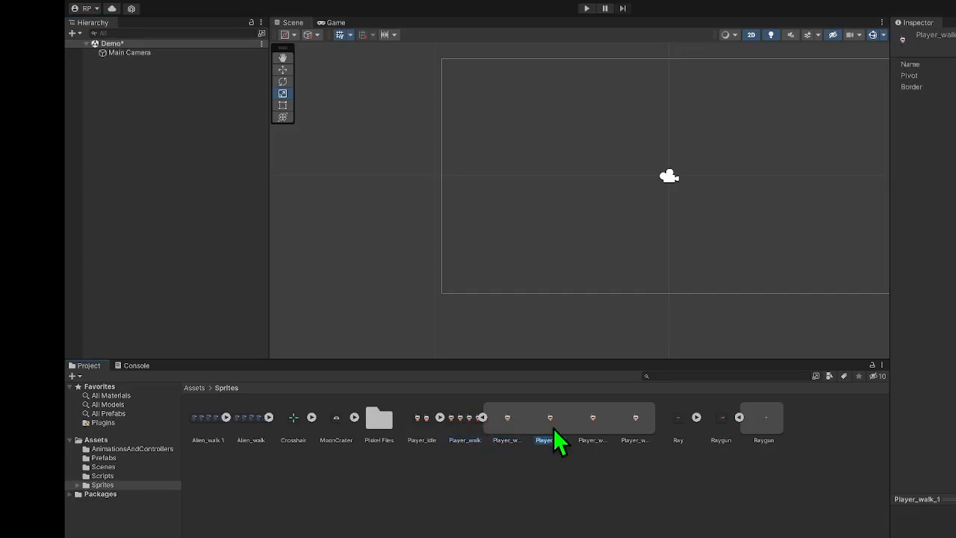
click(591, 419)
click(636, 419)
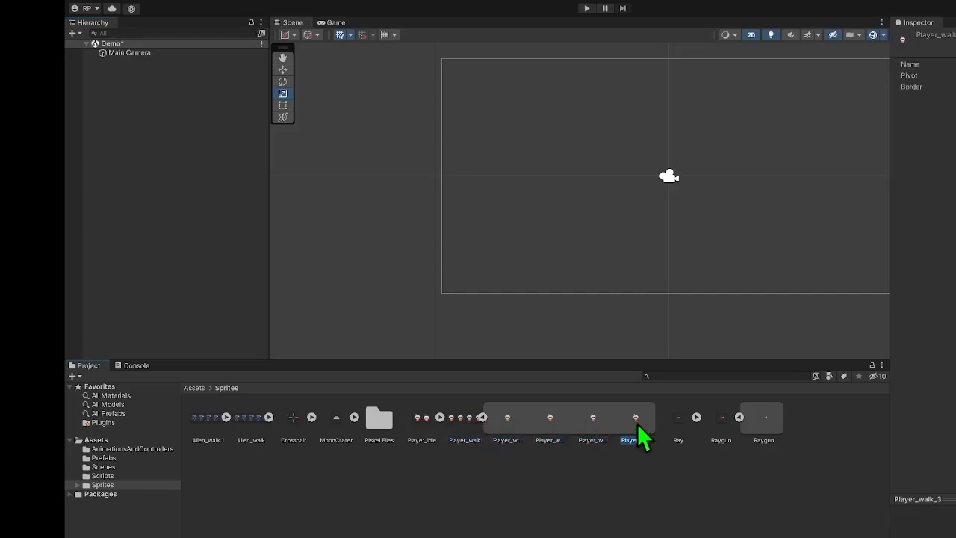
click(484, 418)
Expand Alien_walk 1 and open it in the Sprite Editor, applying its pending import settings.
click(208, 428)
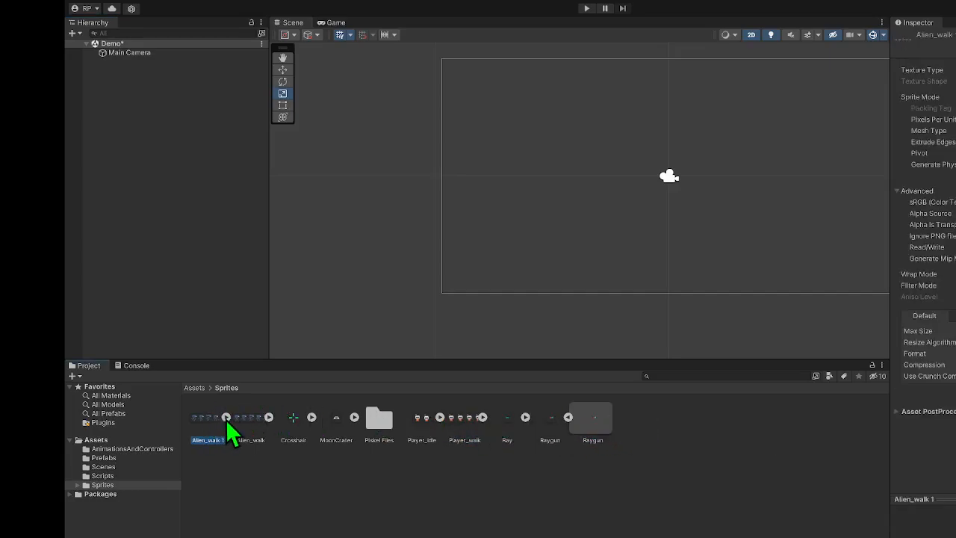
click(225, 418)
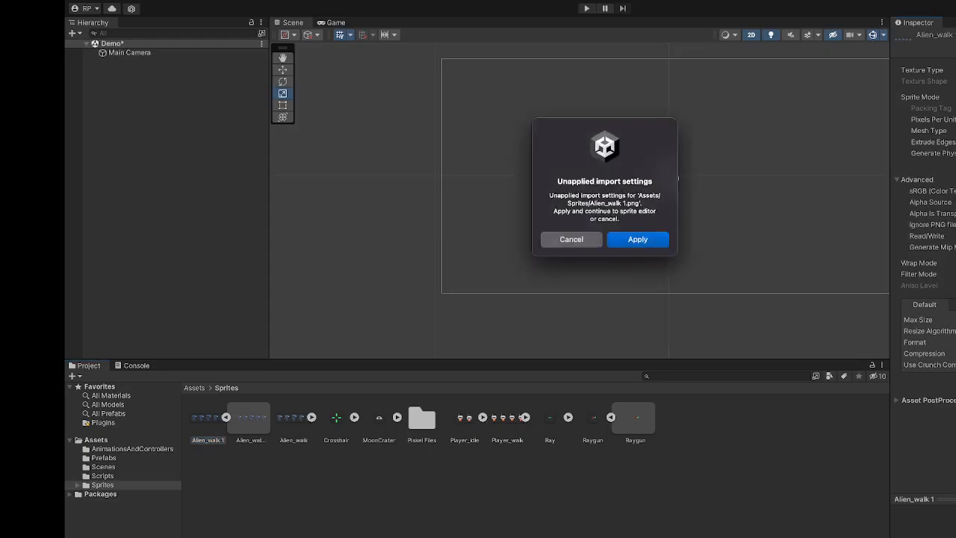
click(641, 239)
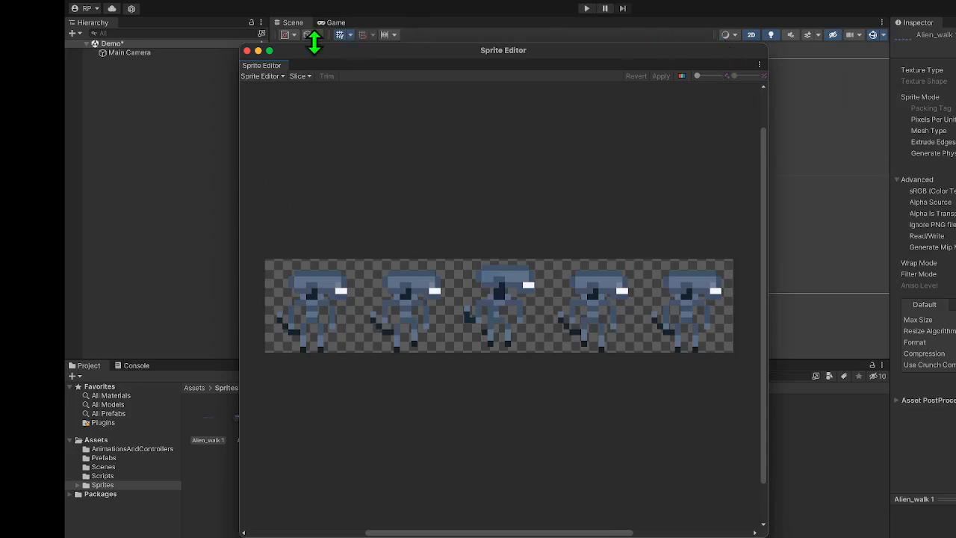
click(299, 78)
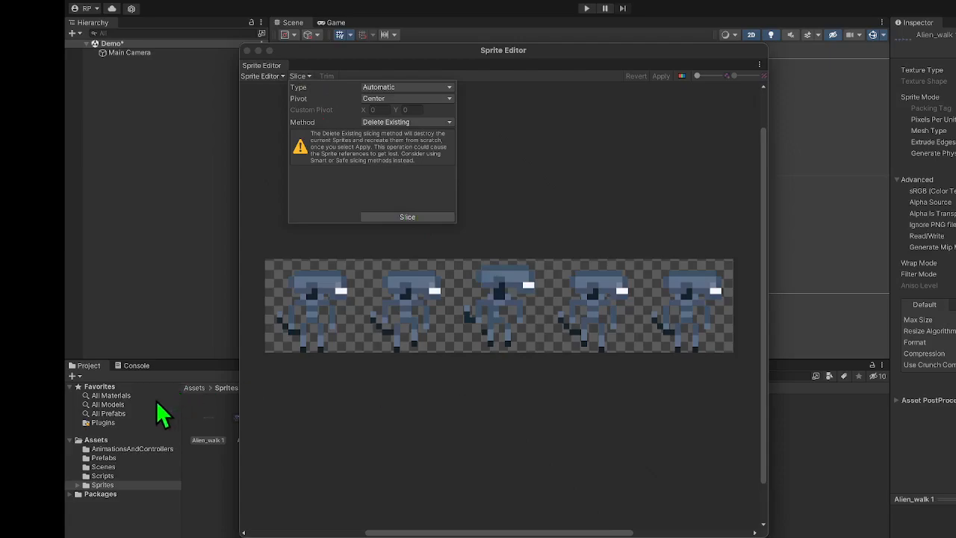
click(214, 487)
click(217, 410)
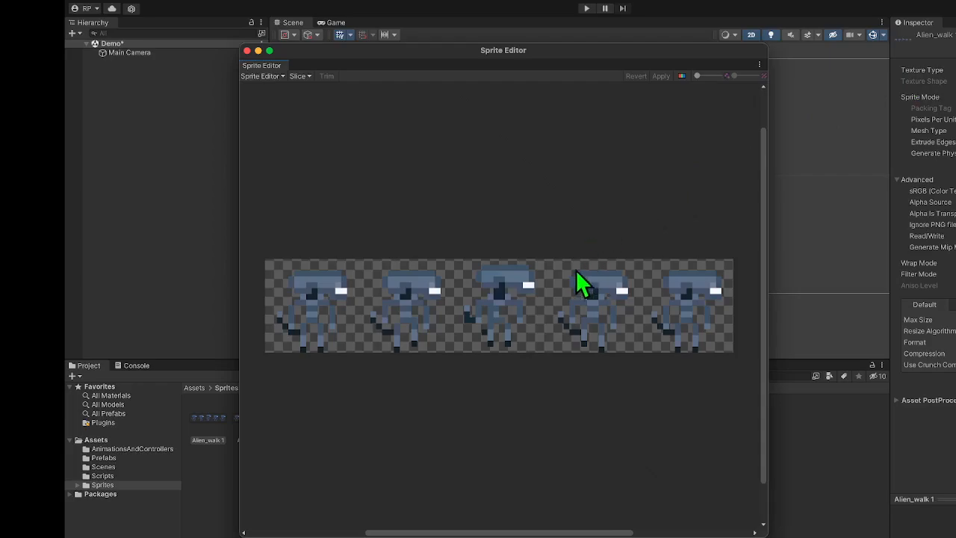
Slice the Alien_walk 1 sheet using Grid By Cell Size with a pixel size of 16 by 16.
click(306, 78)
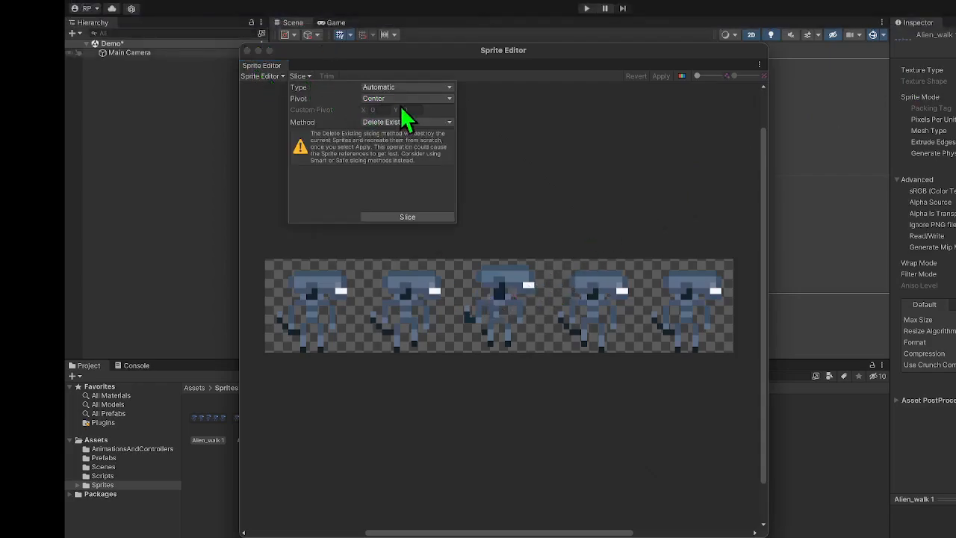
click(427, 87)
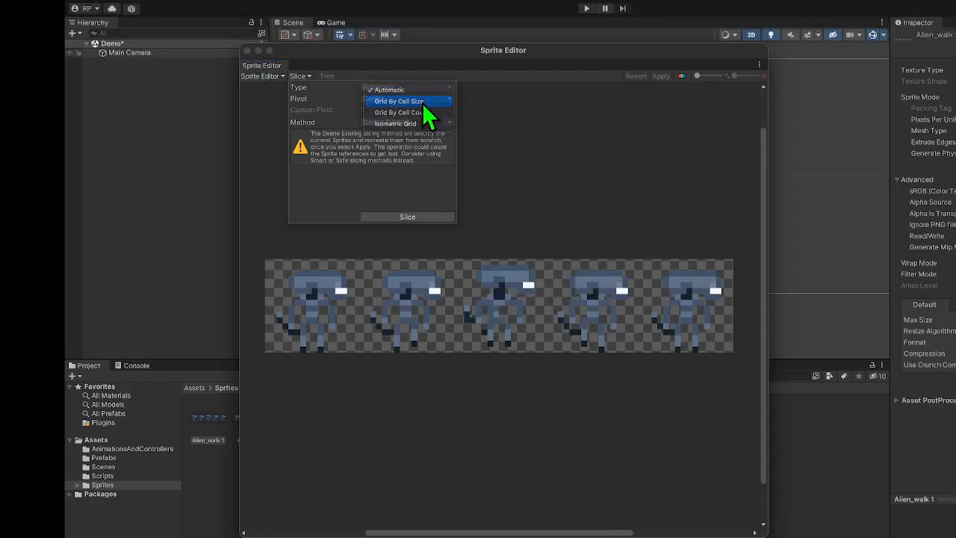
click(423, 102)
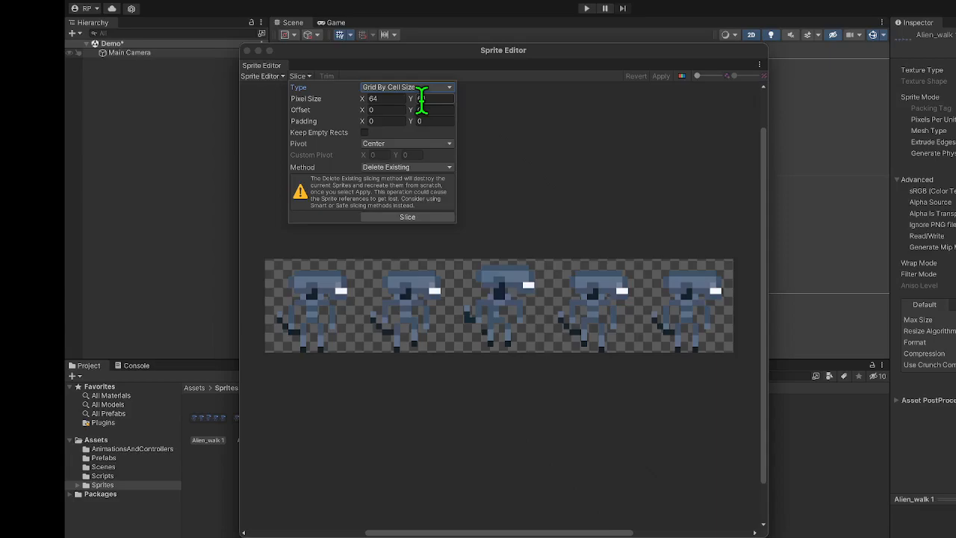
click(383, 99)
text(16)
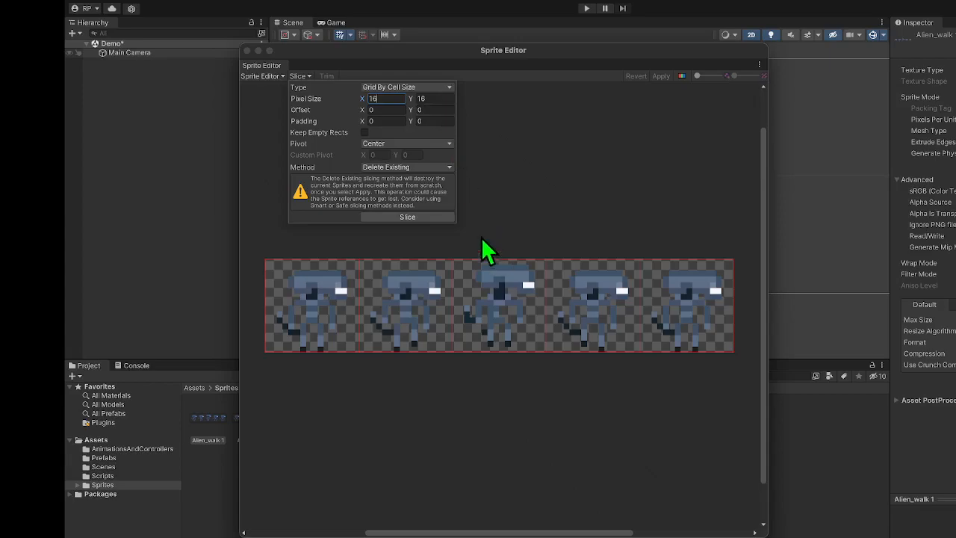
click(422, 221)
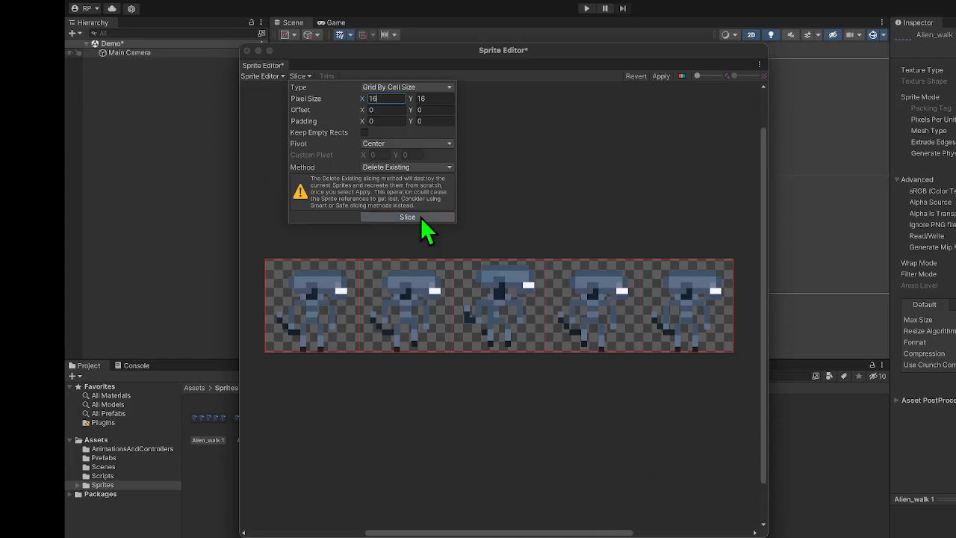
click(538, 190)
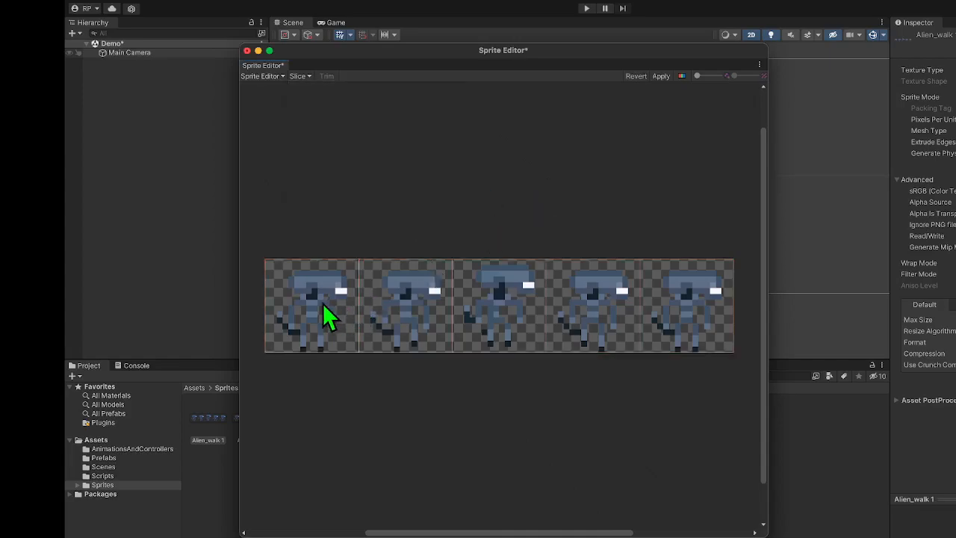
Check the first three sliced alien frames, apply the slicing, and close the Sprite Editor.
click(322, 302)
click(411, 323)
click(493, 317)
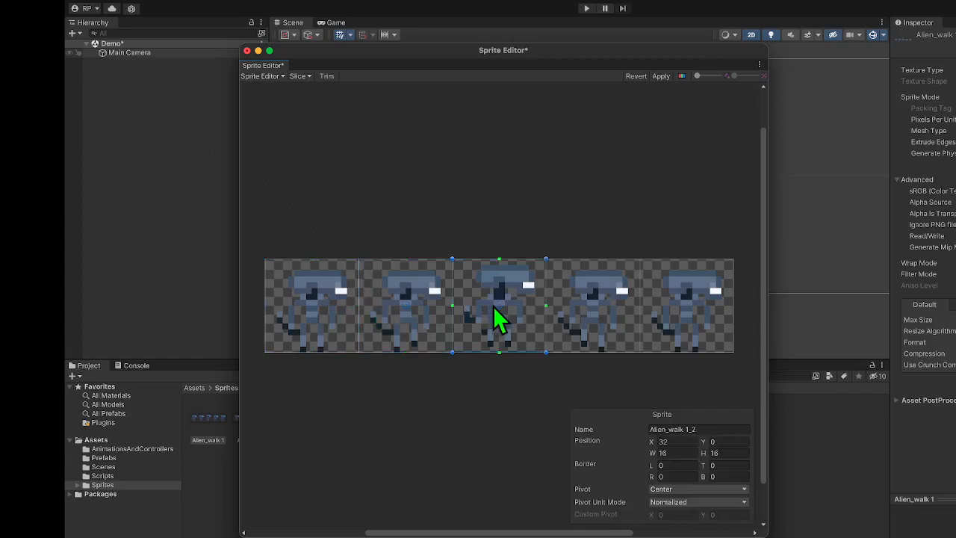
click(661, 77)
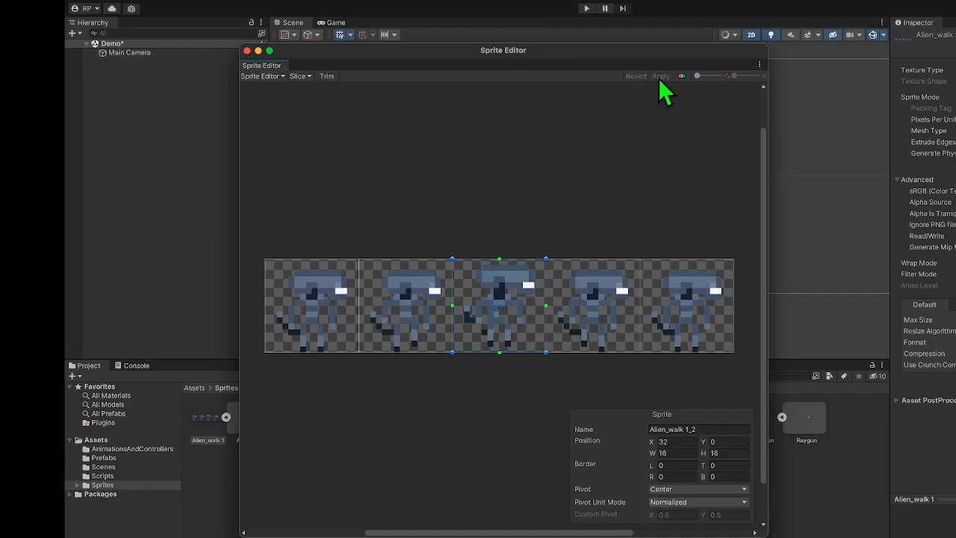
drag(537, 52, 797, 91)
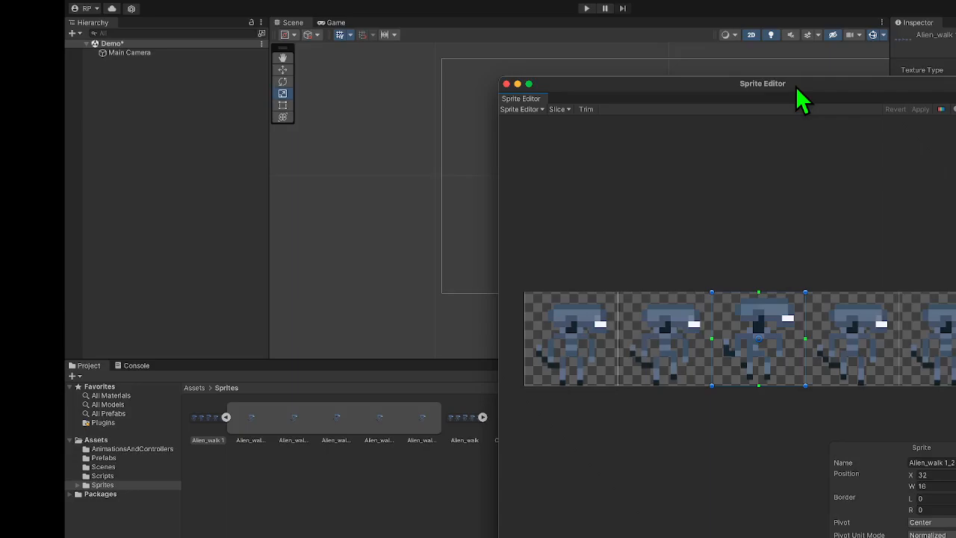
click(506, 84)
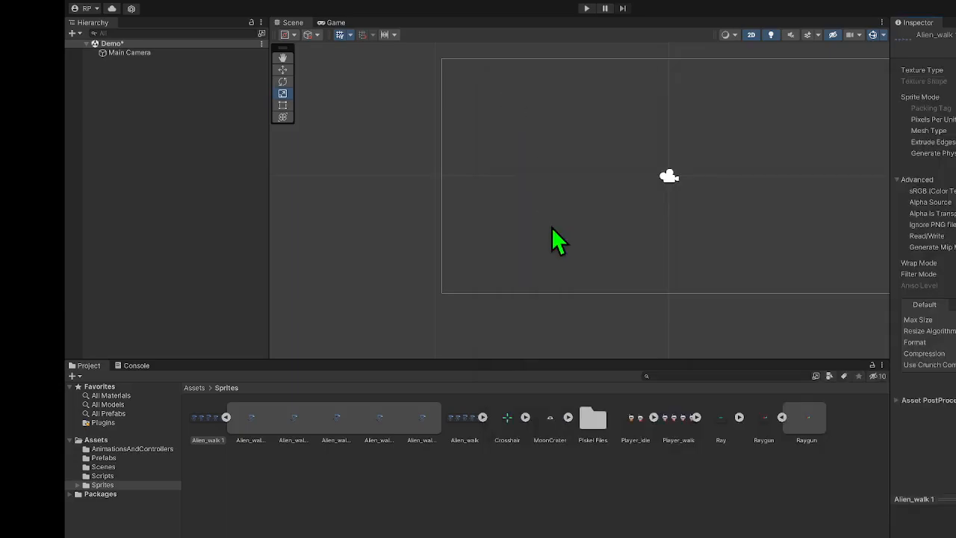
Place all five Alien_walk 1 frames together in the Demo scene, below and beside the camera, to create a new animation.
click(253, 417)
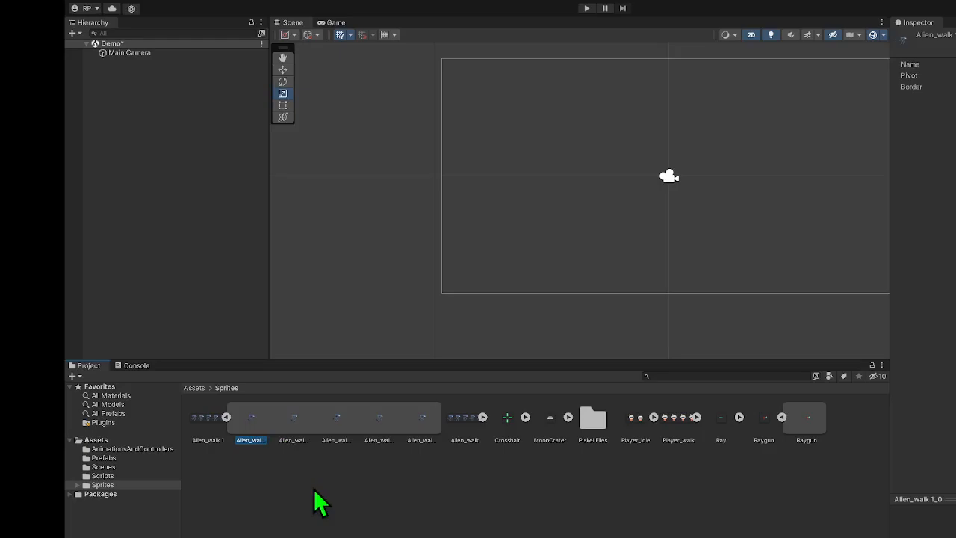
shift+click(425, 421)
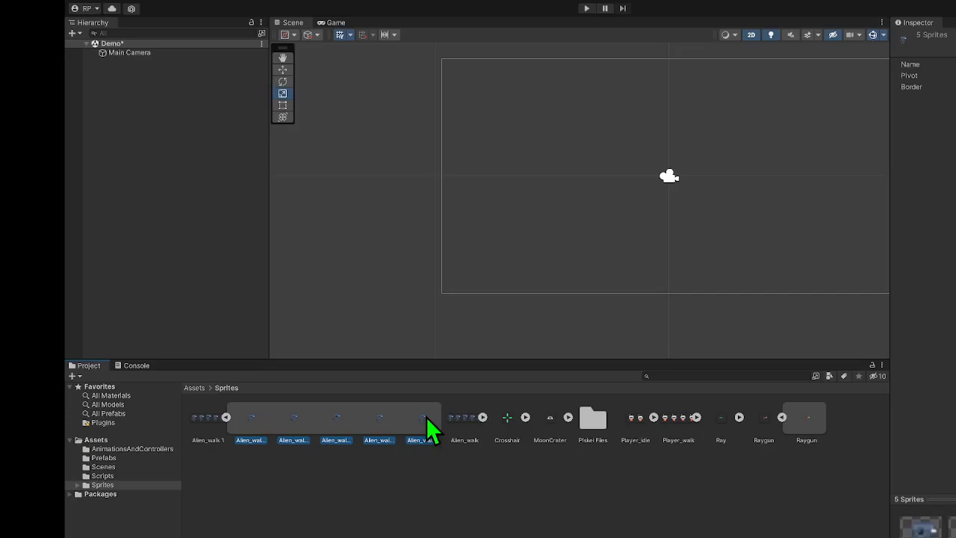
drag(423, 416, 532, 253)
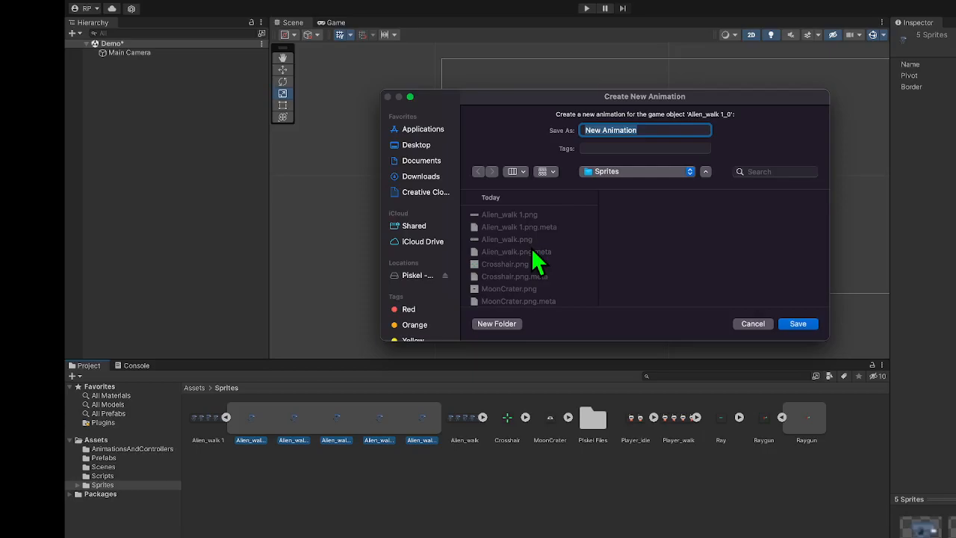
Choose the AnimationsAndControllers folder inside Assets as the save location for the new animation.
click(626, 171)
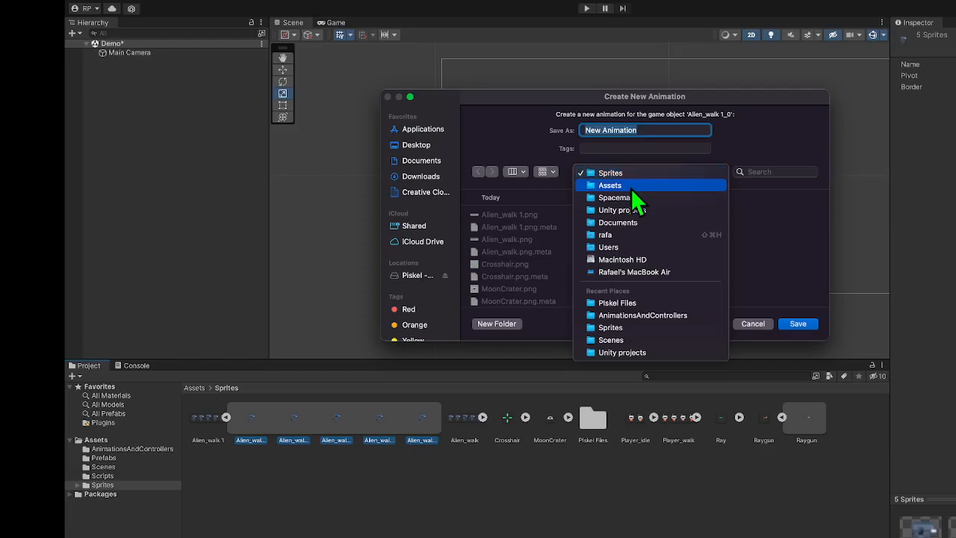
click(631, 186)
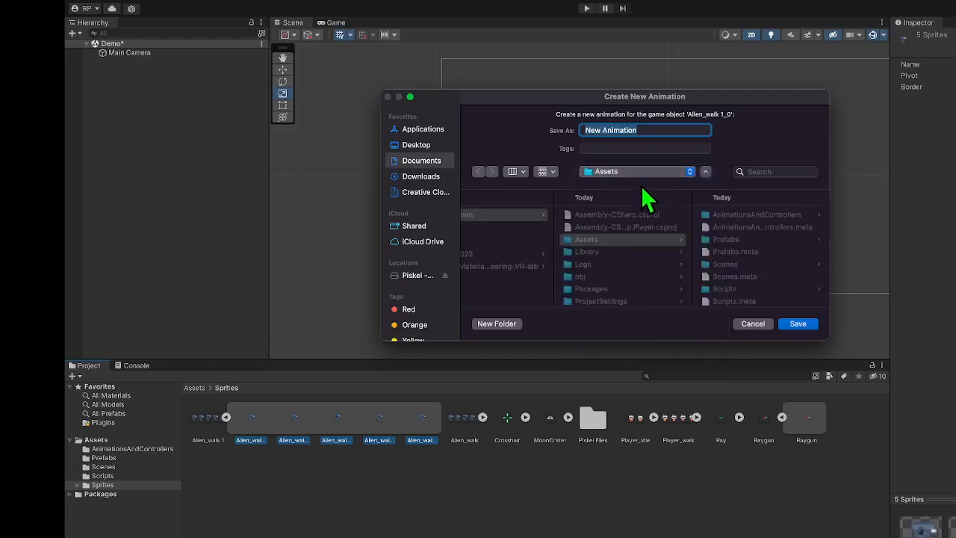
scroll(721, 239, down, 2)
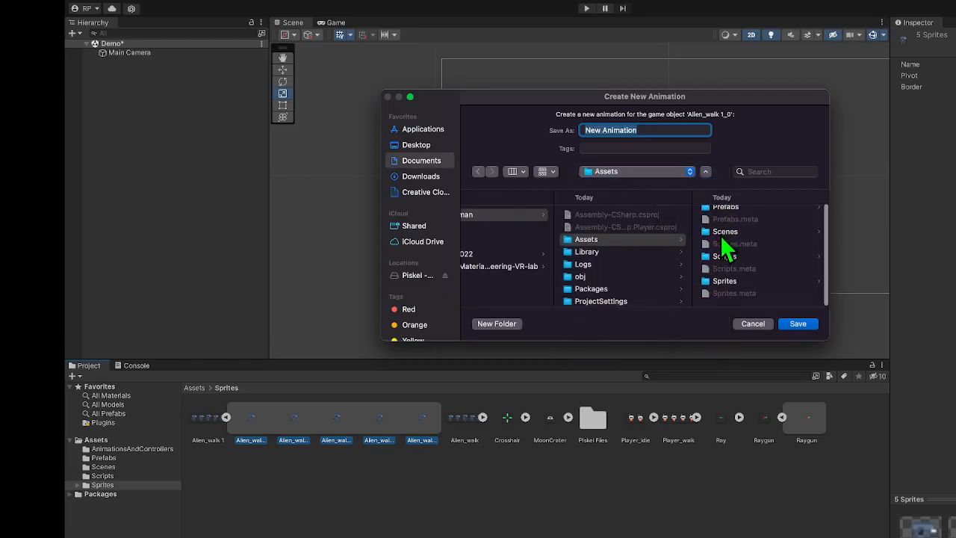
scroll(737, 251, up, 2)
click(754, 216)
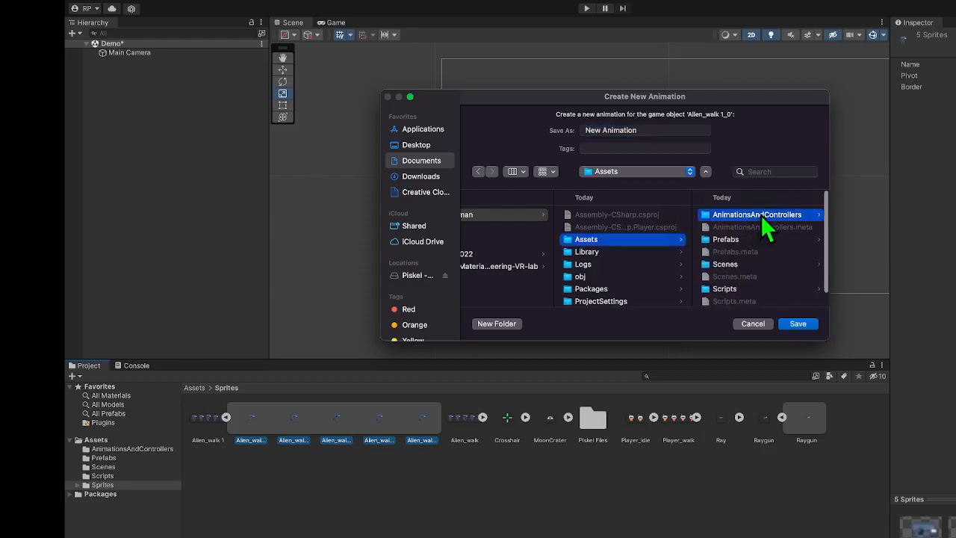
scroll(779, 251, down, 1)
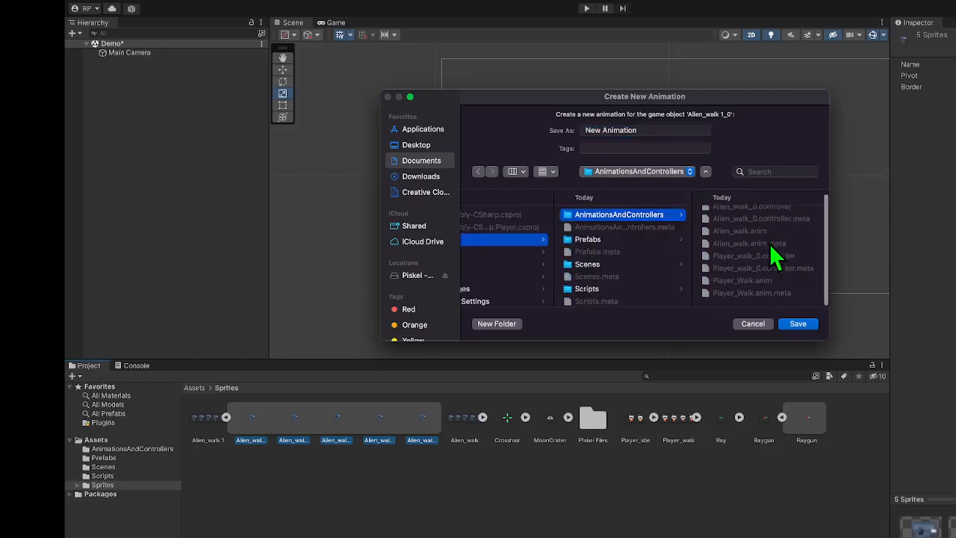
Name the new animation AlienWalkAnimation and save it.
click(653, 130)
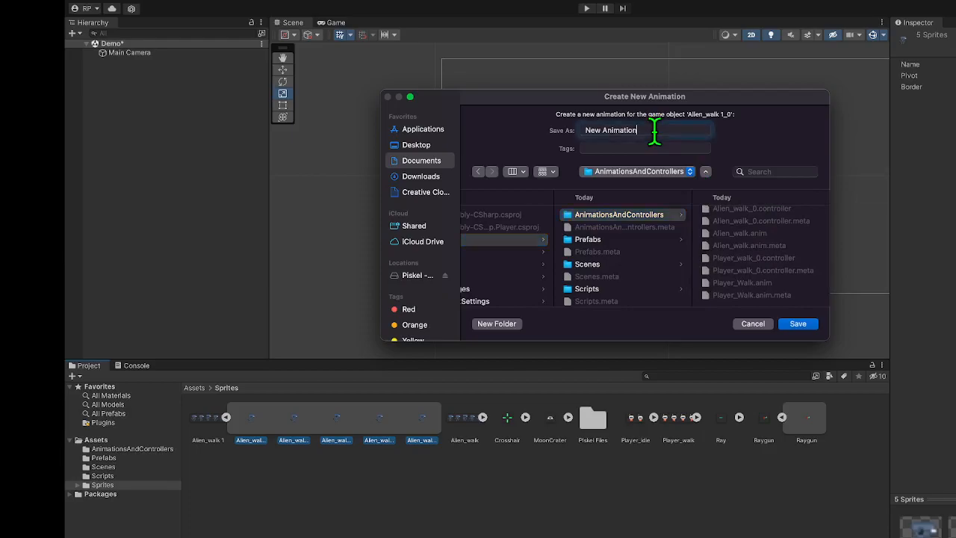
key(BackSpace)
key(BackSpace)
key(BackSpace)
key(BackSpace)
key(BackSpace)
key(BackSpace)
key(BackSpace)
key(BackSpace)
key(BackSpace)
key(BackSpace)
key(BackSpace)
key(BackSpace)
key(BackSpace)
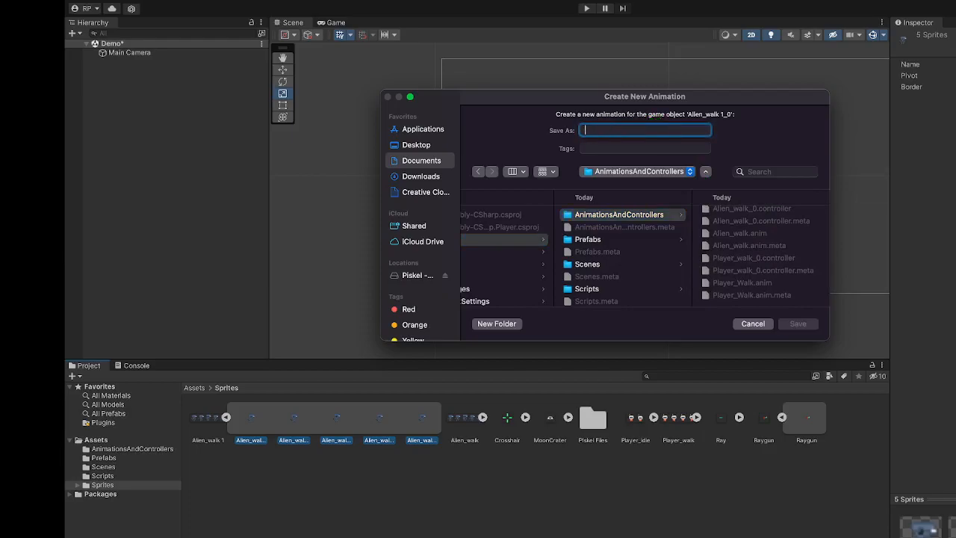
text(Al)
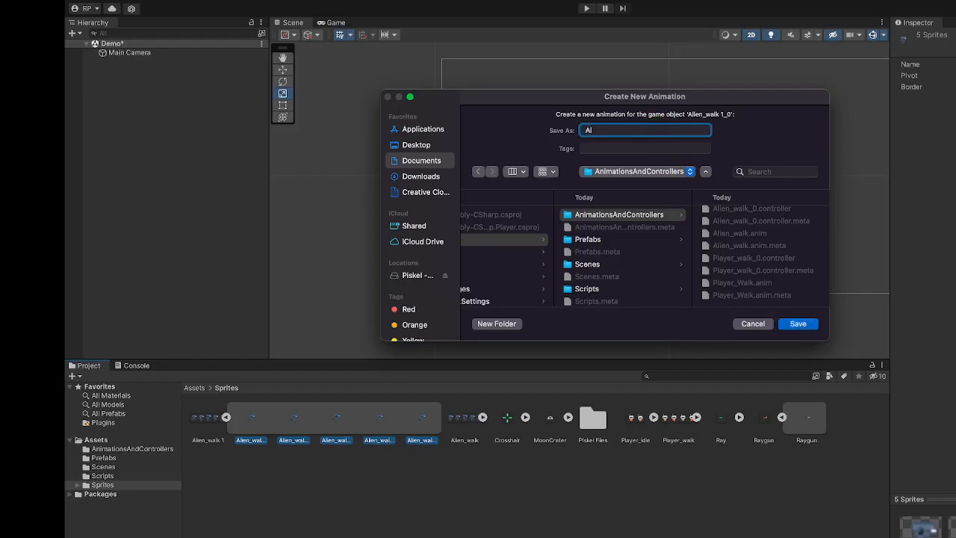
text(ienWalkAnimation)
key(Return)
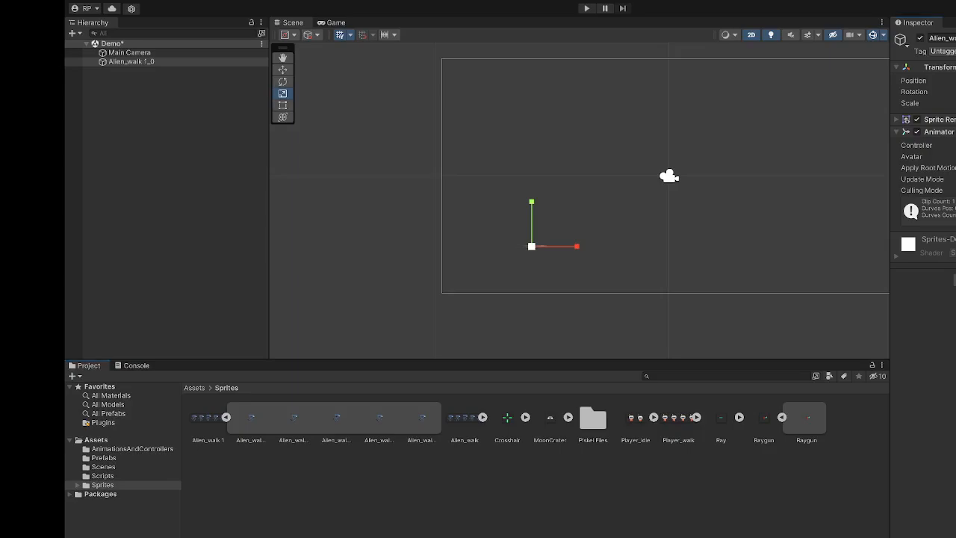
Scale the alien in the scene to 5 and change the filter mode and compression of the Alien_walk 1 sheet.
text(5)
click(196, 430)
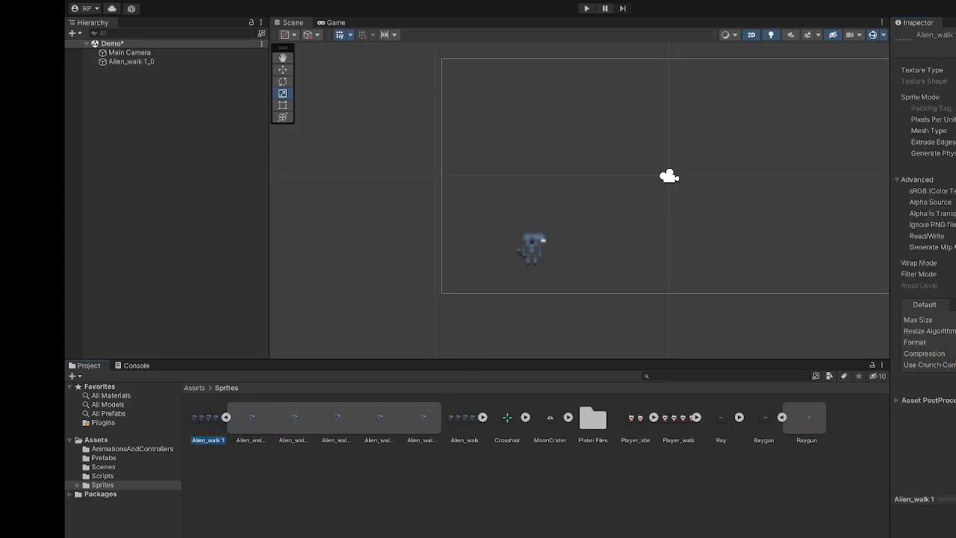
click(953, 274)
click(953, 354)
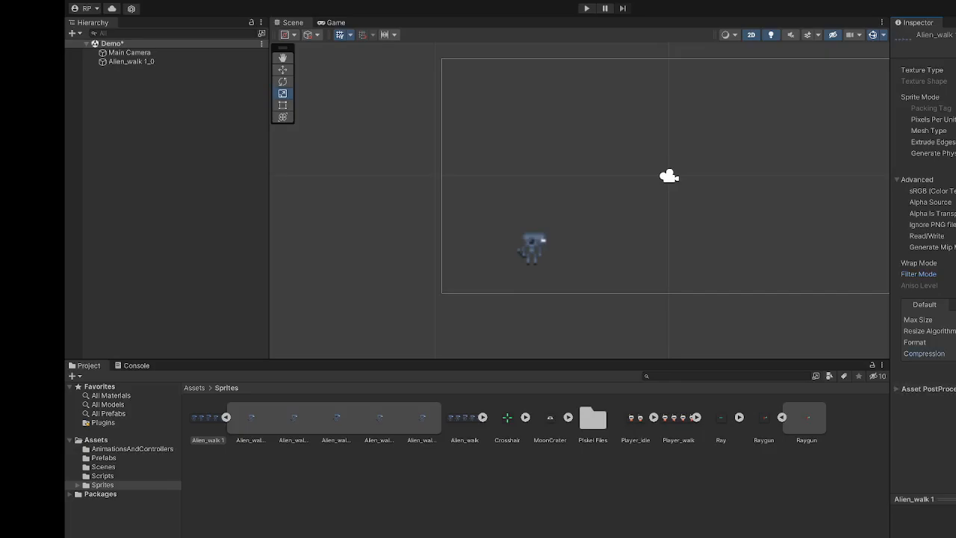
Run the scene in a maximized Game view to check the alien walk animation, stop it, and restore the editor layout.
middle_drag(738, 231, 646, 273)
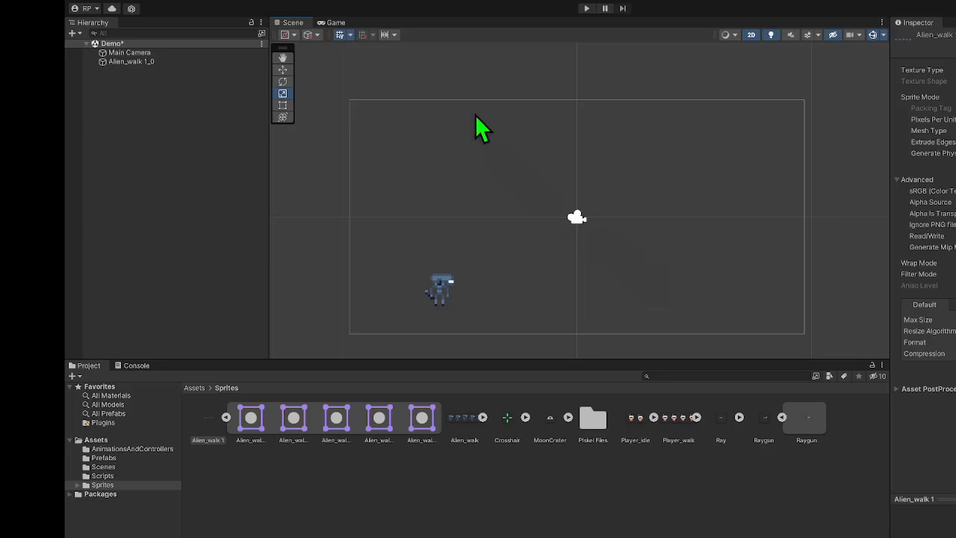
click(332, 23)
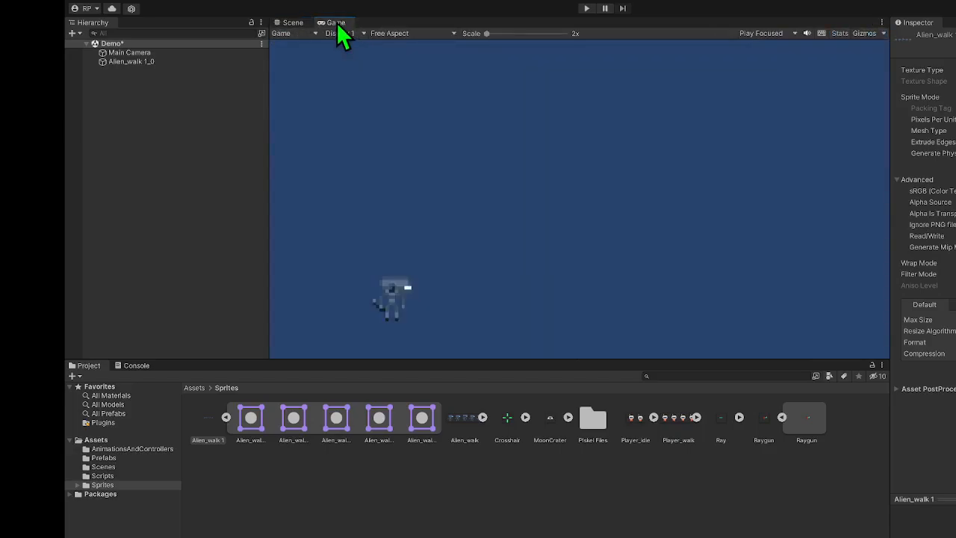
double_click(336, 23)
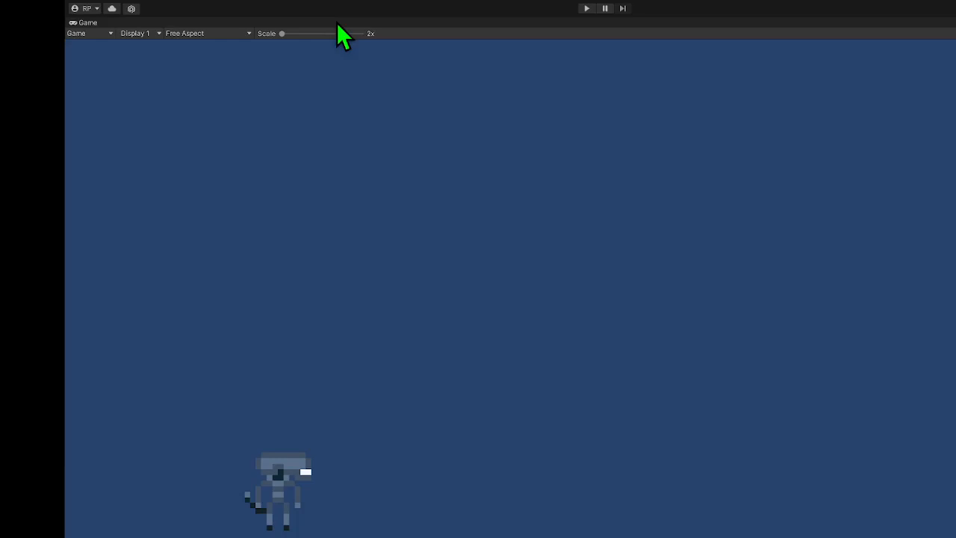
click(585, 8)
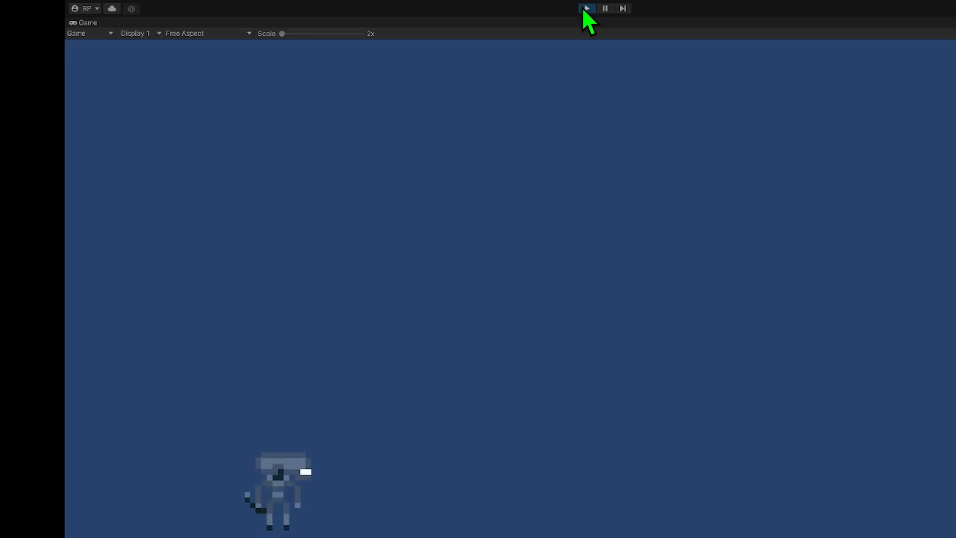
click(587, 9)
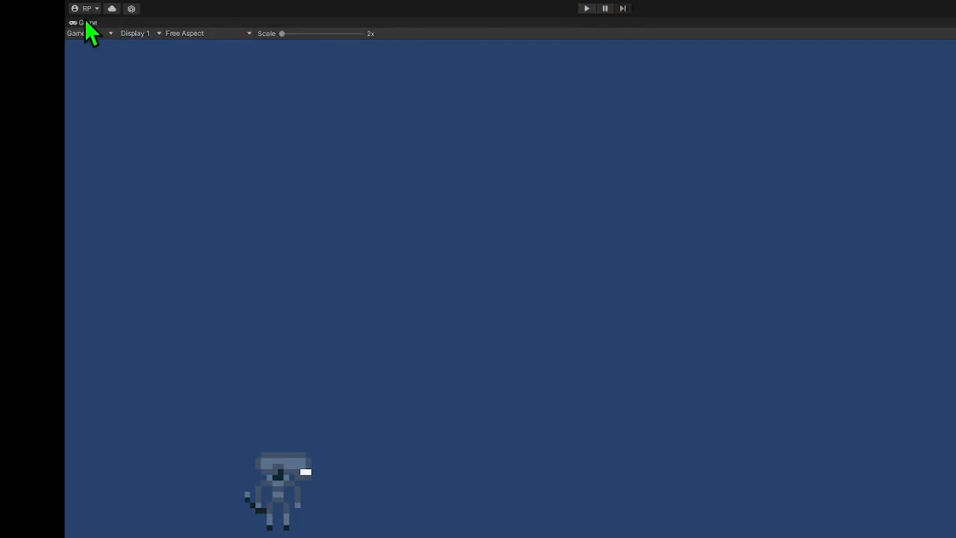
double_click(85, 22)
click(228, 204)
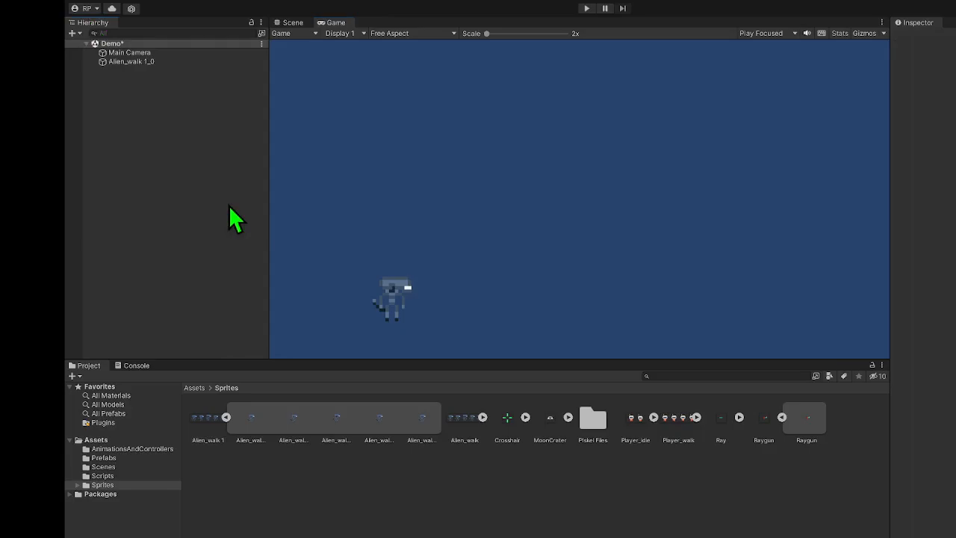
Place all four Player_walk frames together in the Demo scene, below and to the right of the camera, to create a new animation.
click(663, 417)
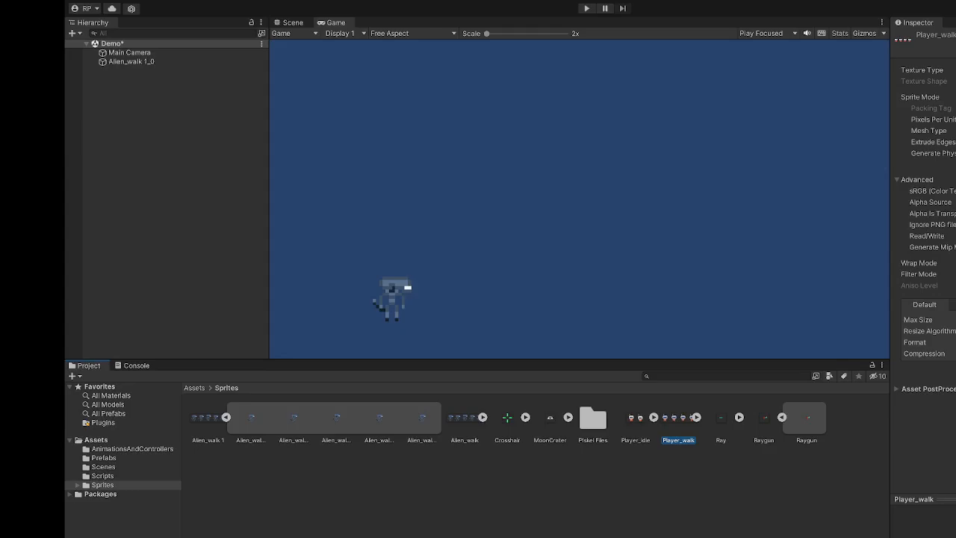
click(919, 274)
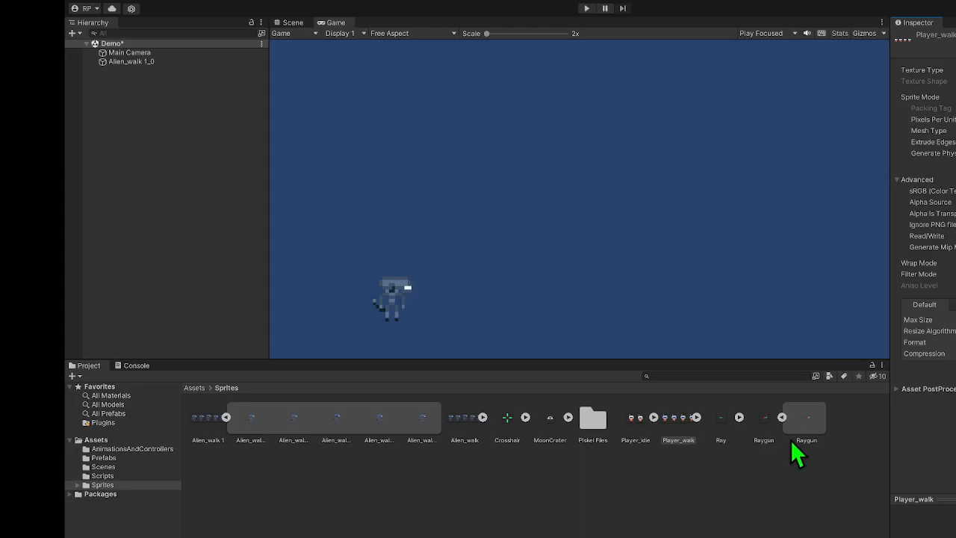
click(696, 417)
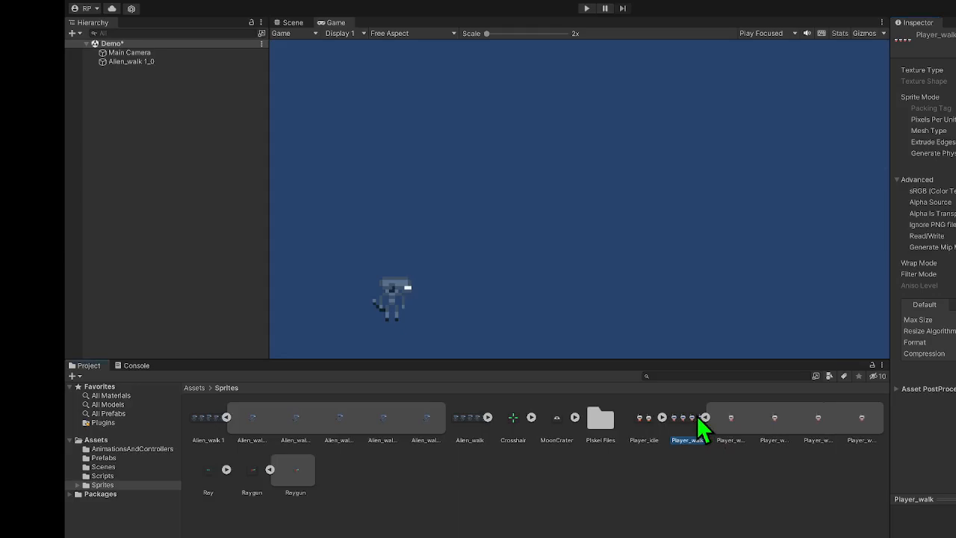
click(745, 425)
shift+click(852, 435)
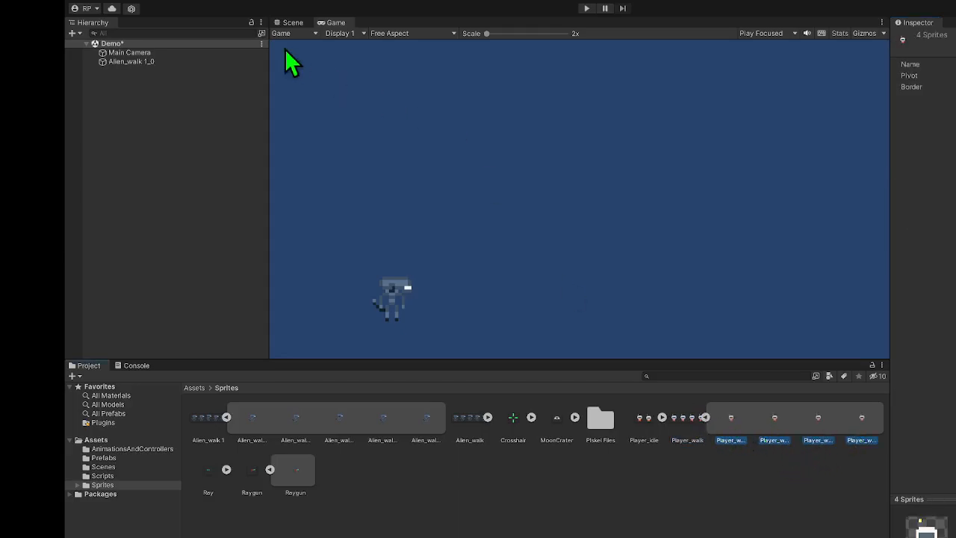
click(302, 24)
drag(721, 418, 647, 290)
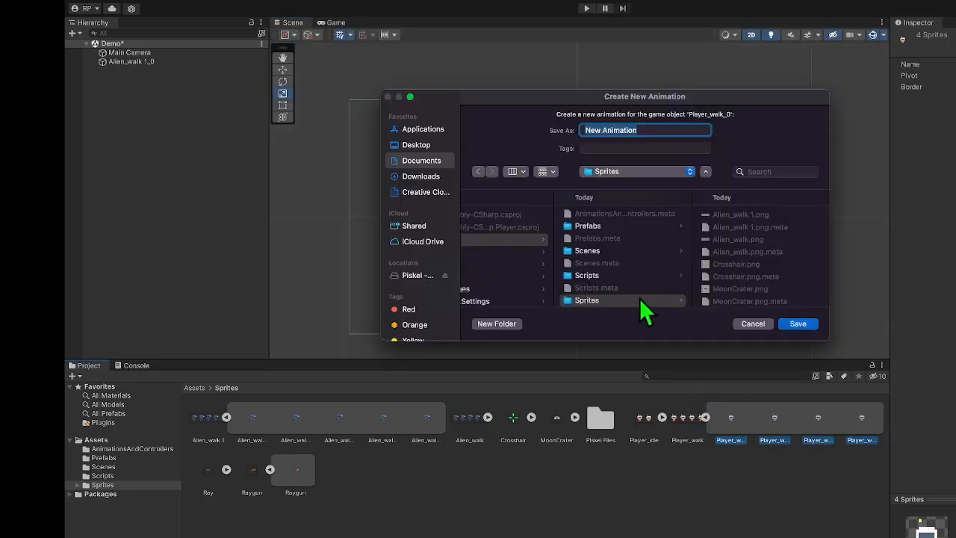
Name the new animation PlayerWalk2 and save it in the AnimationsAndControllers folder.
text(Player)
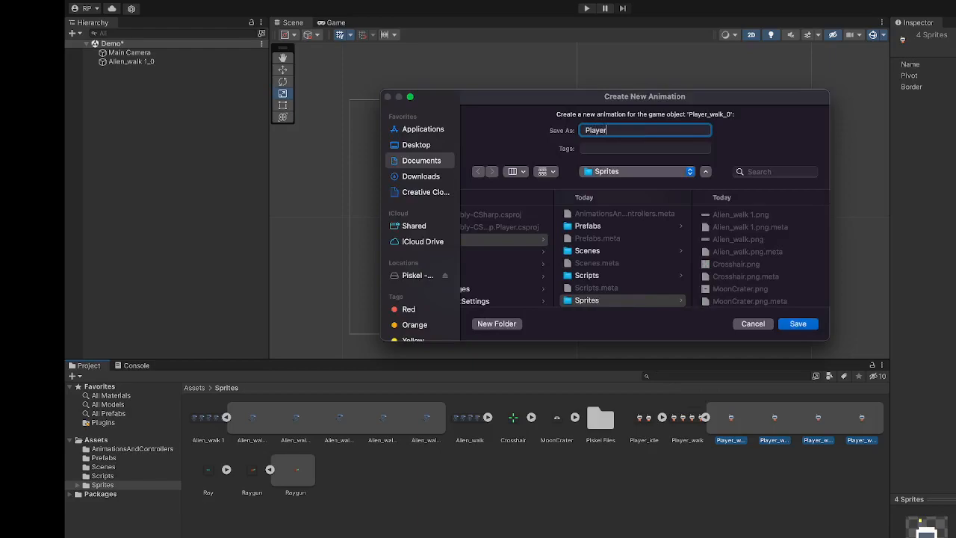
text(Walk2)
scroll(605, 284, down, 2)
scroll(612, 256, up, 3)
click(637, 216)
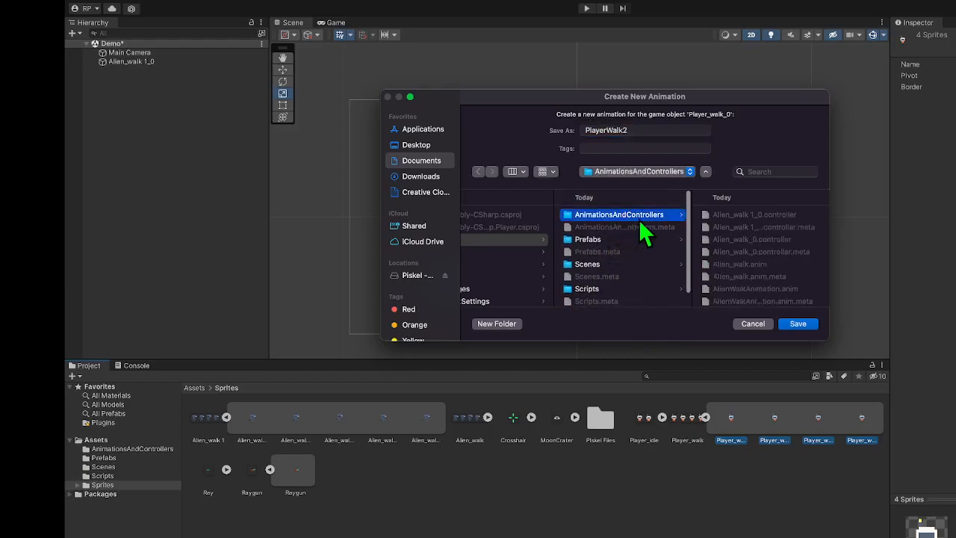
click(798, 323)
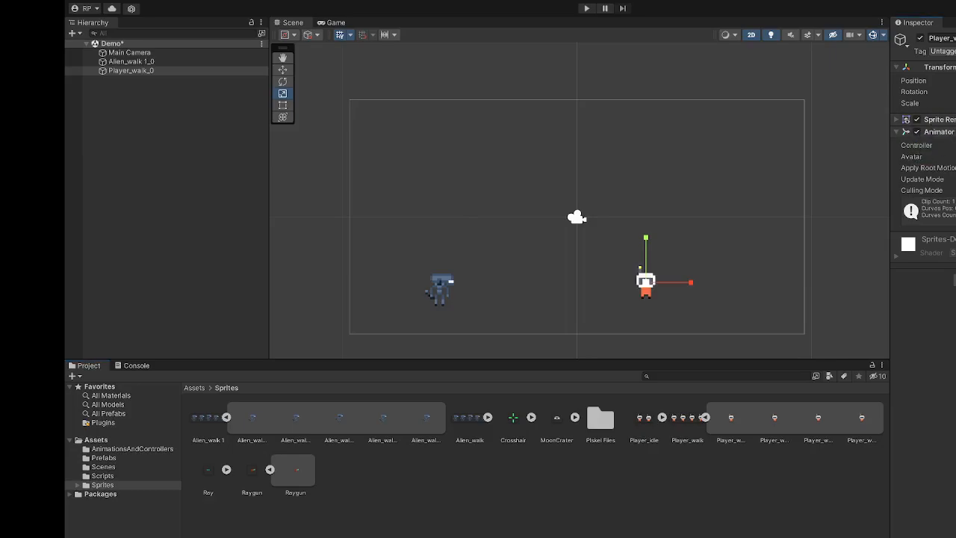
Run the Demo scene in the Game view to check the alien and player walk animations, and stop it.
click(815, 490)
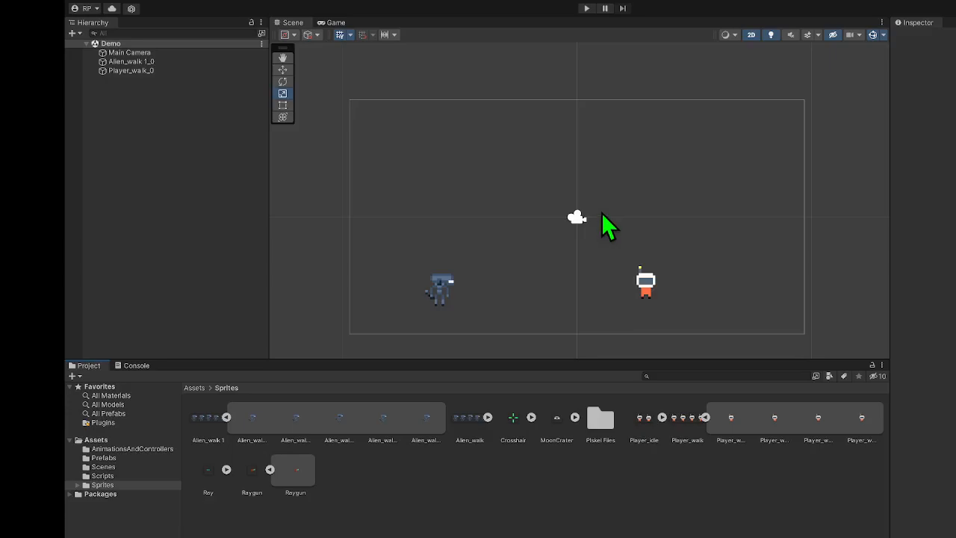
click(342, 23)
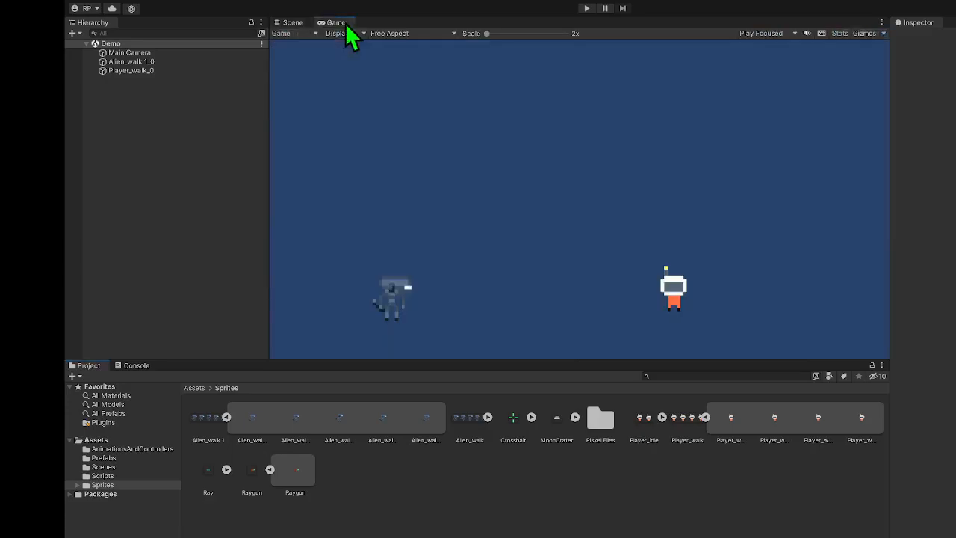
click(588, 9)
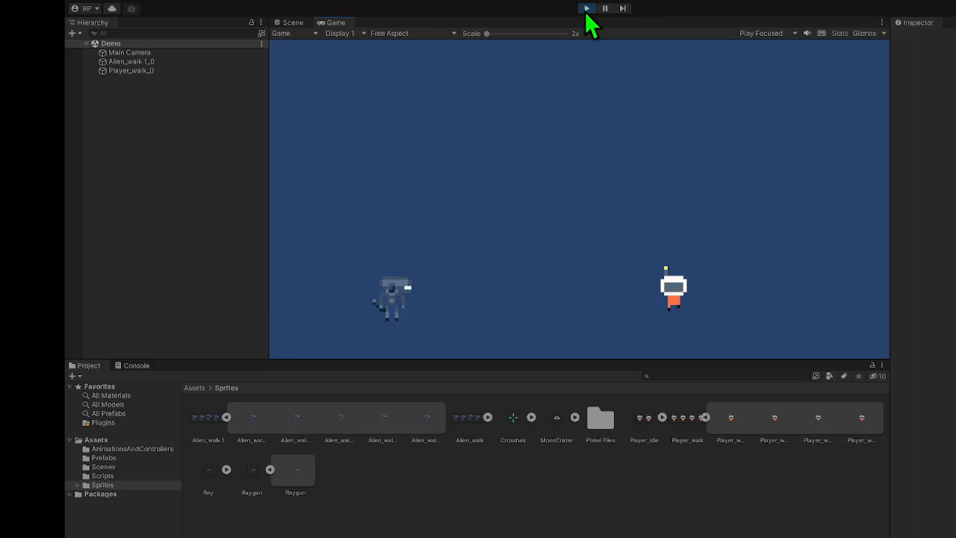
click(587, 9)
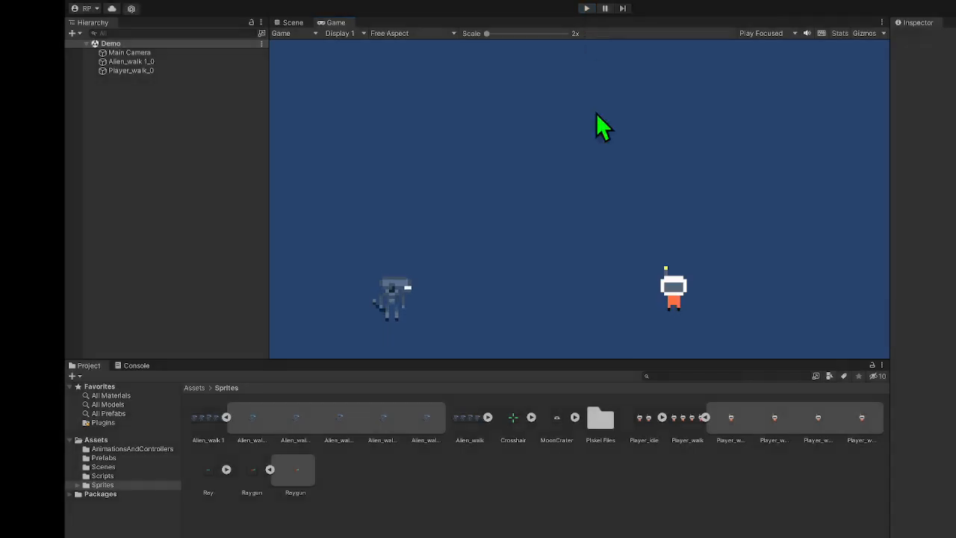
Place both Player_idle frames in the scene, above and to the right of the walking player, and save the animation as IdlePlayer.
click(662, 417)
click(688, 424)
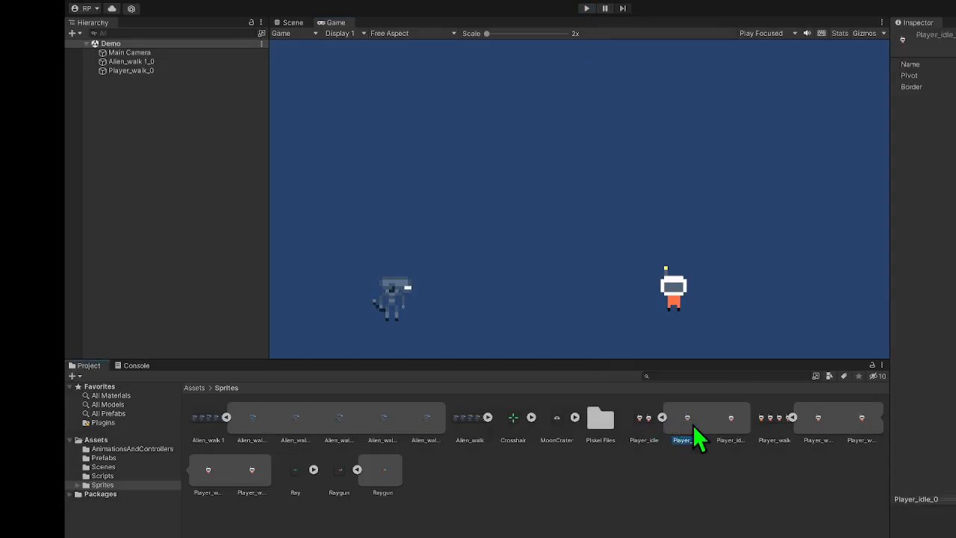
ctrl+click(720, 425)
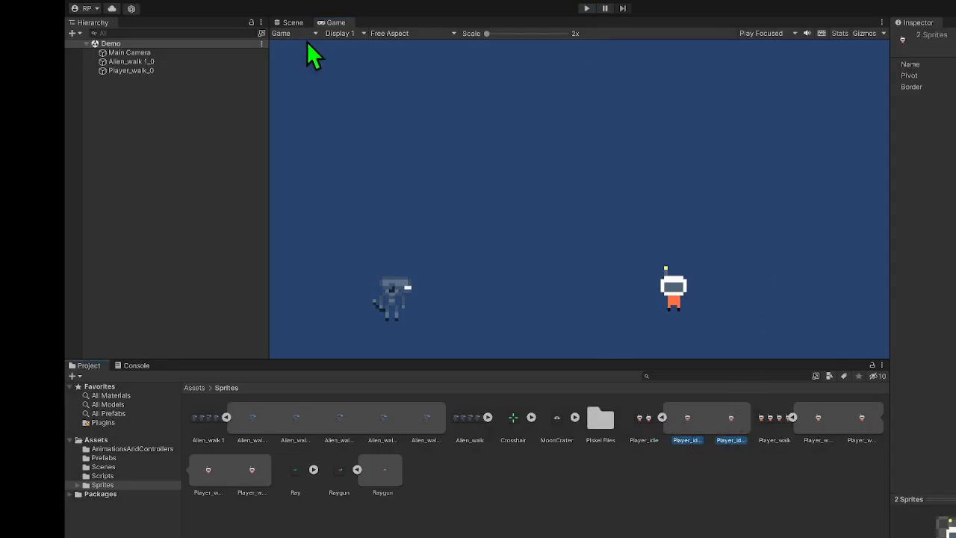
click(293, 23)
drag(688, 424, 693, 255)
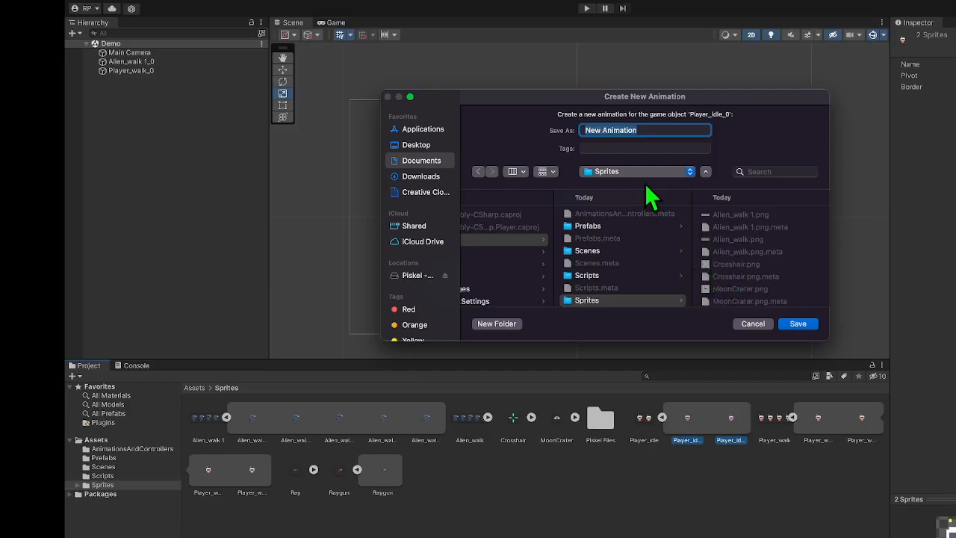
text(IdlePlayer)
key(Return)
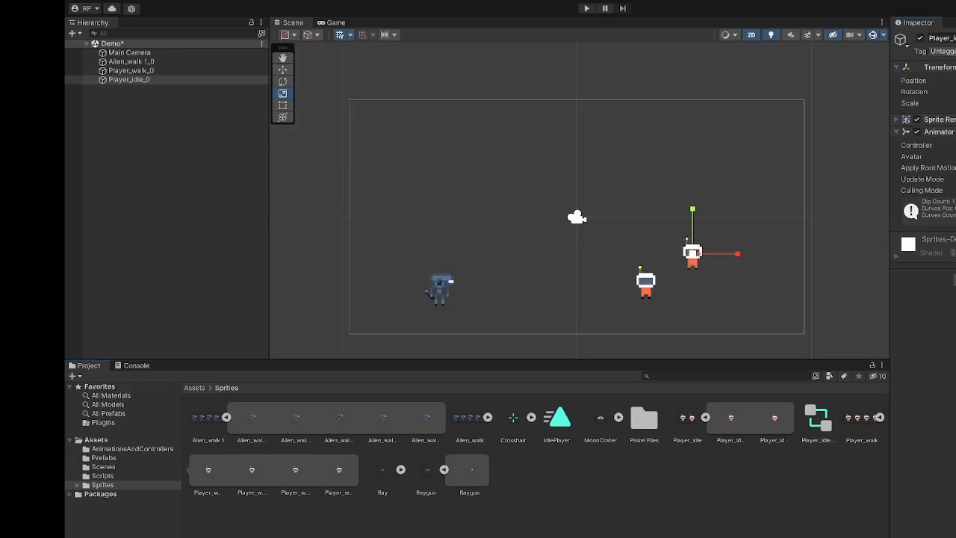
Delete Player_walk_0 from the scene and play the game briefly to check the player's idle animation.
click(209, 71)
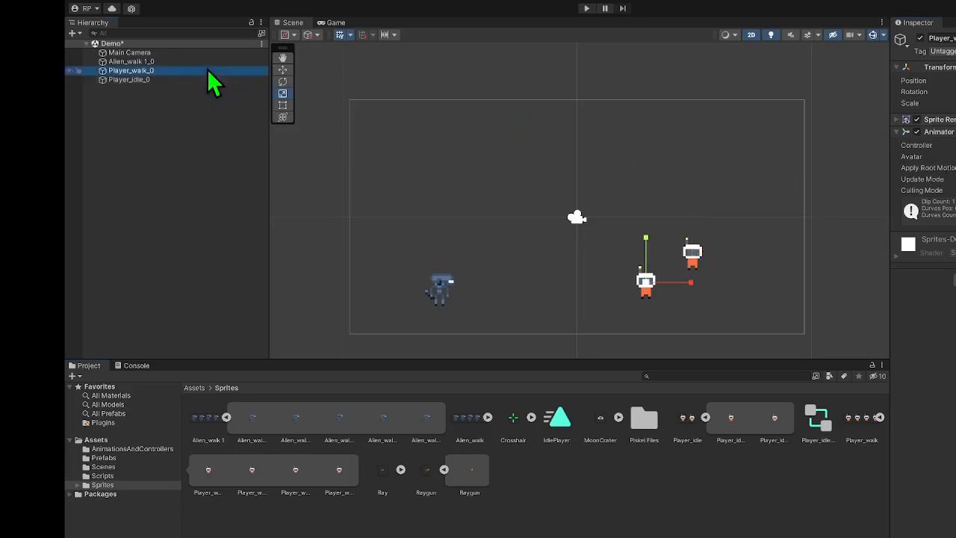
key(Delete)
click(334, 23)
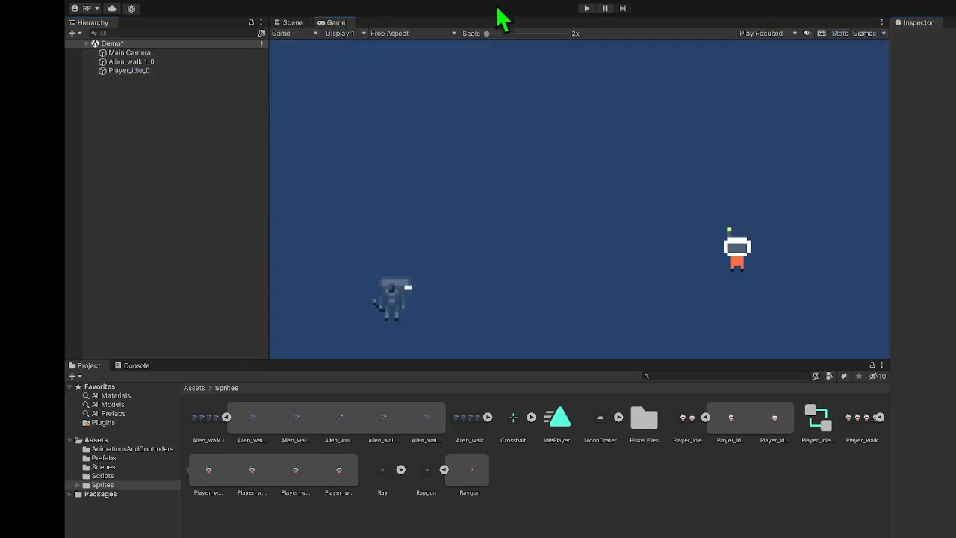
click(586, 8)
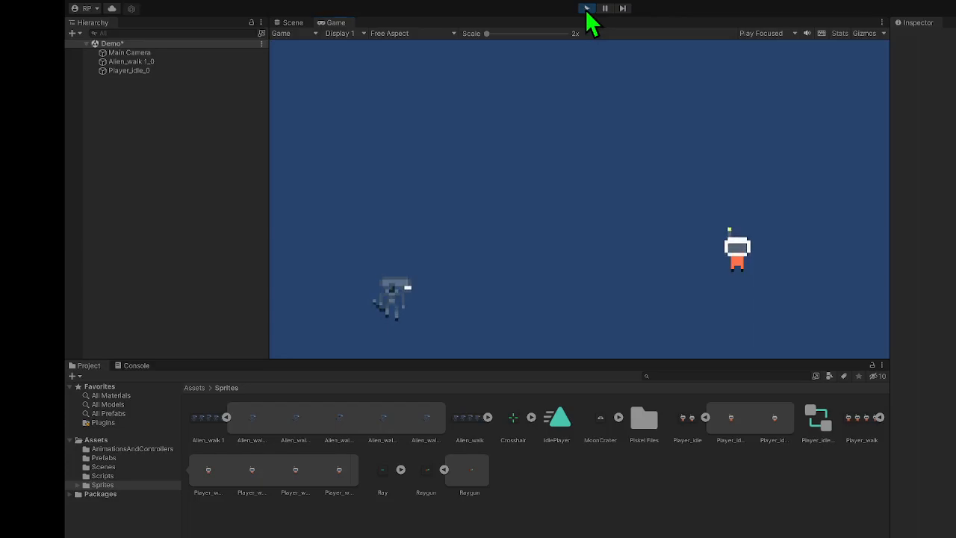
click(587, 9)
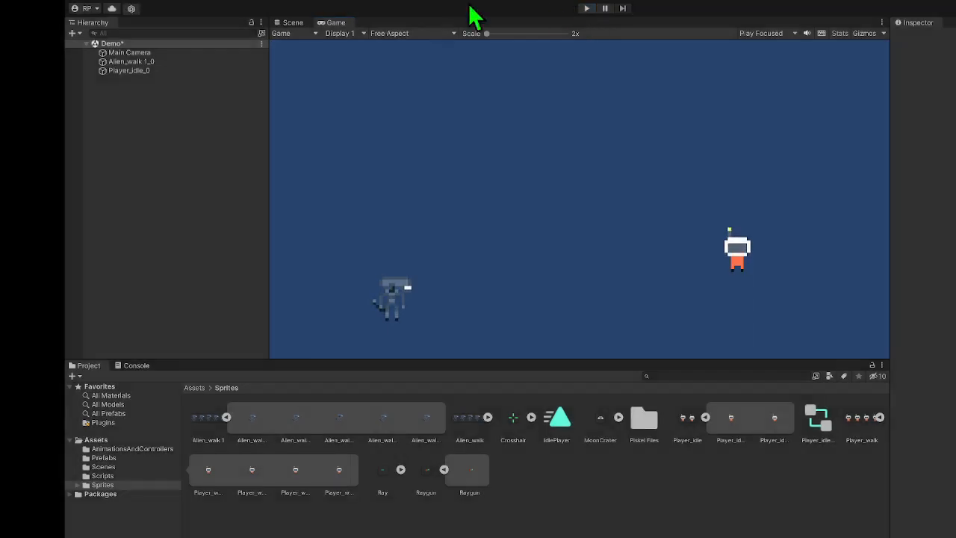
Change the Main Camera's background color to light grey and save the Demo scene.
click(293, 24)
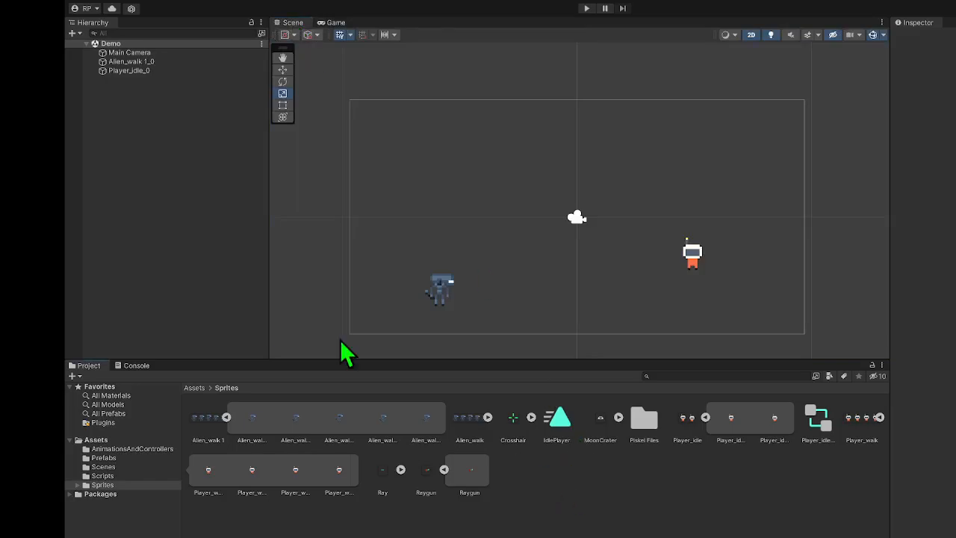
click(142, 53)
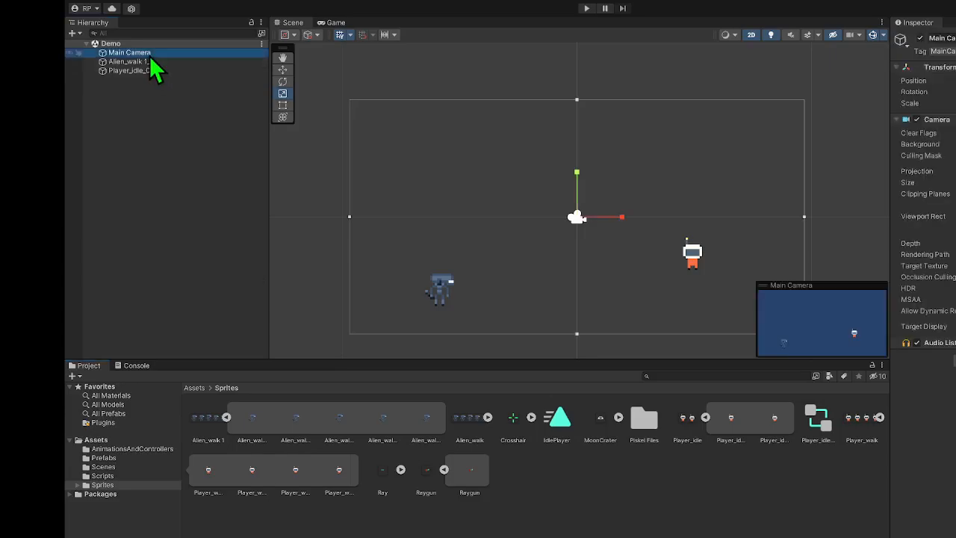
click(336, 23)
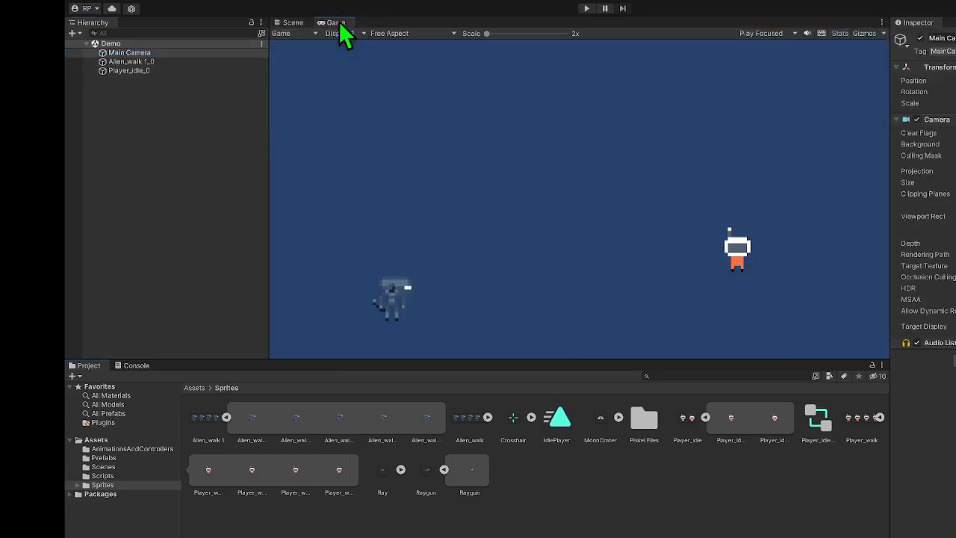
click(165, 53)
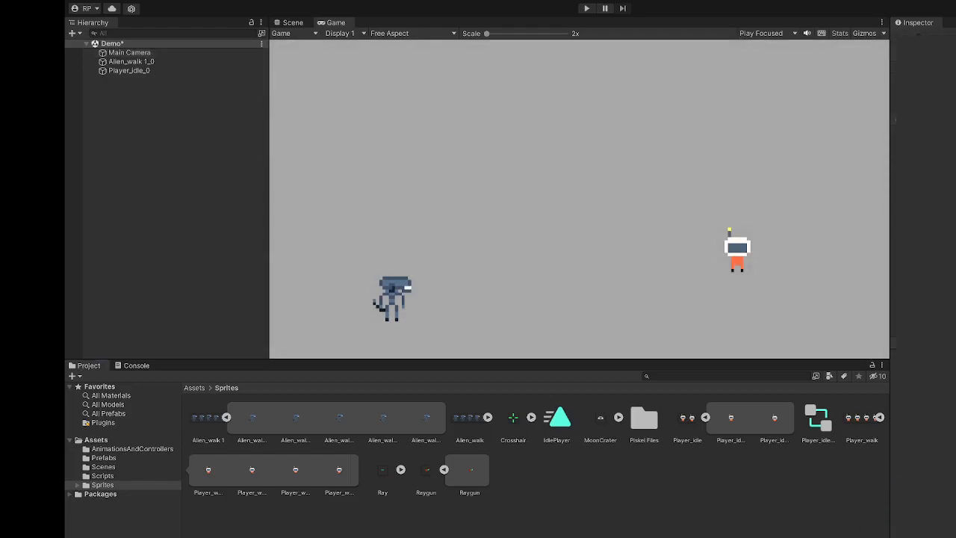
key(ctrl+s)
Place the MoonCrater sprite in the Demo scene just below the camera.
click(293, 23)
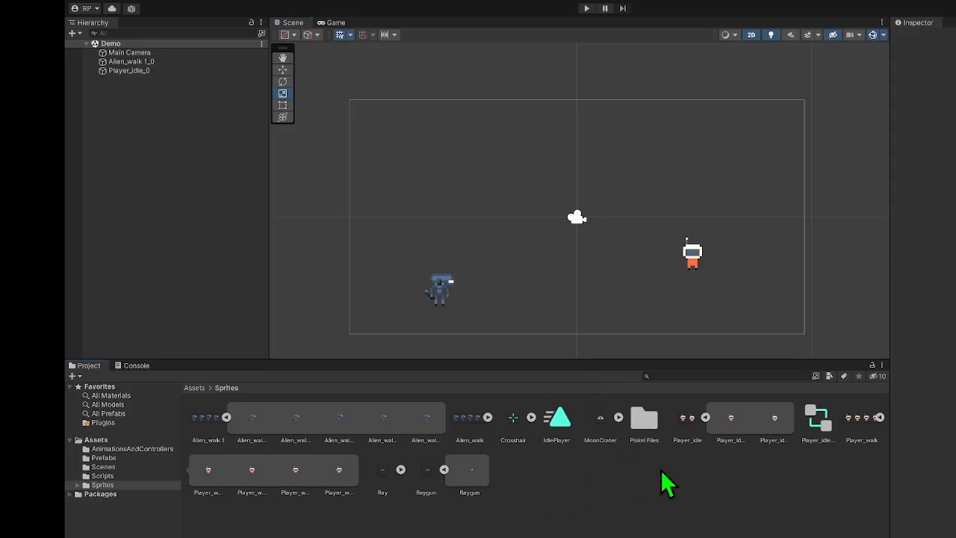
click(597, 437)
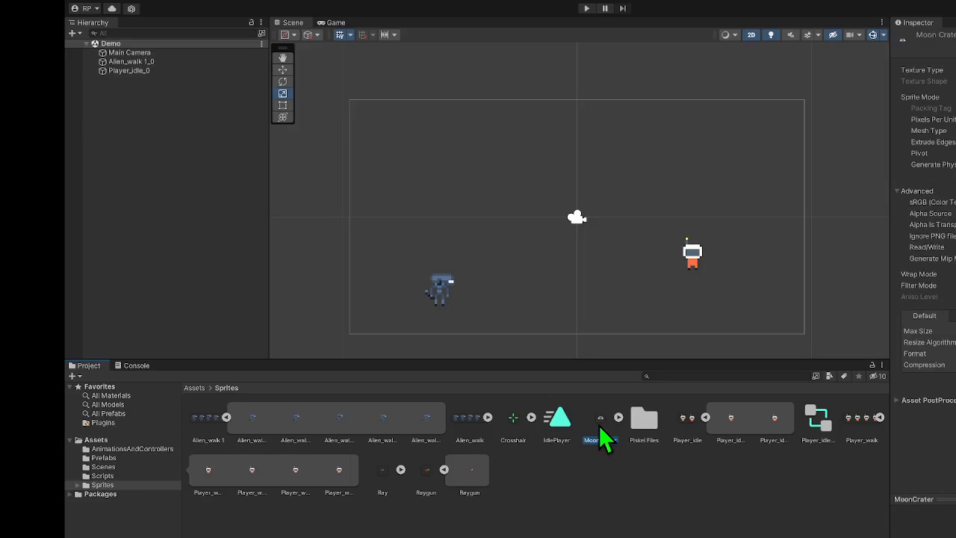
drag(601, 423, 582, 274)
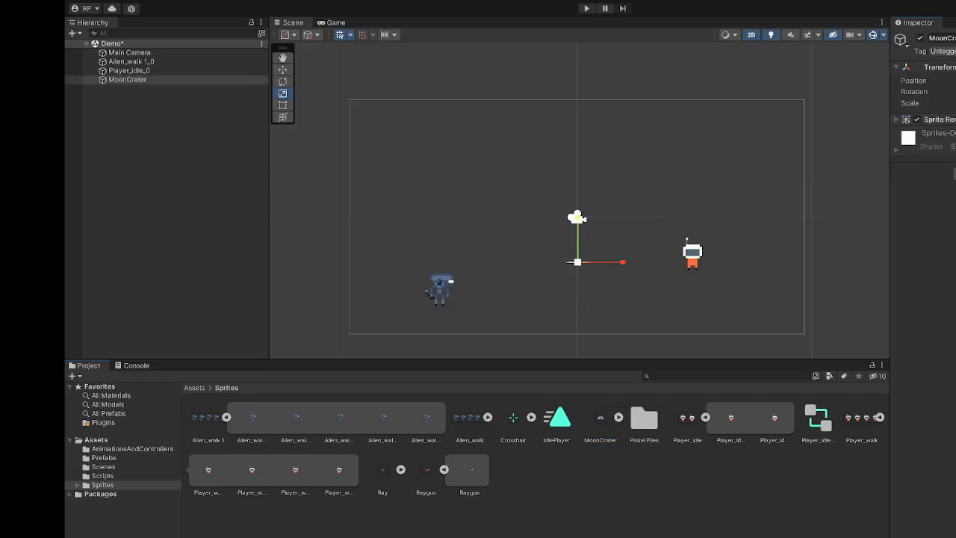
Rename the Alien_walk 1_0 object in the Demo scene as Alien.
click(806, 280)
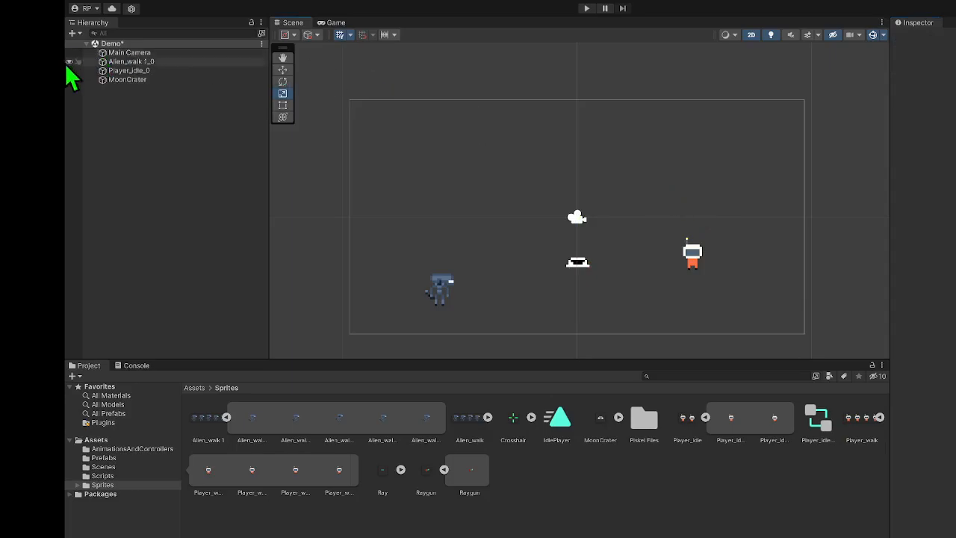
click(130, 79)
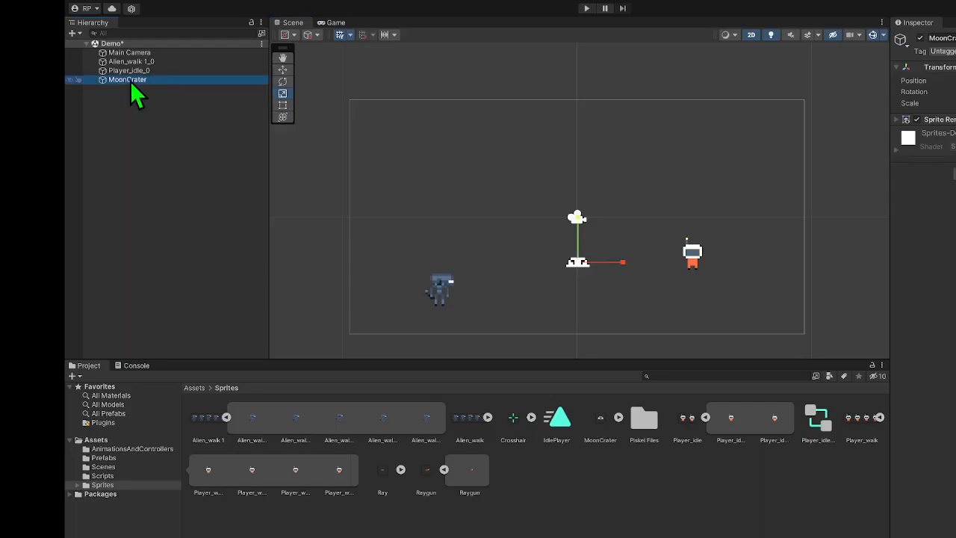
key(Up)
key(Up)
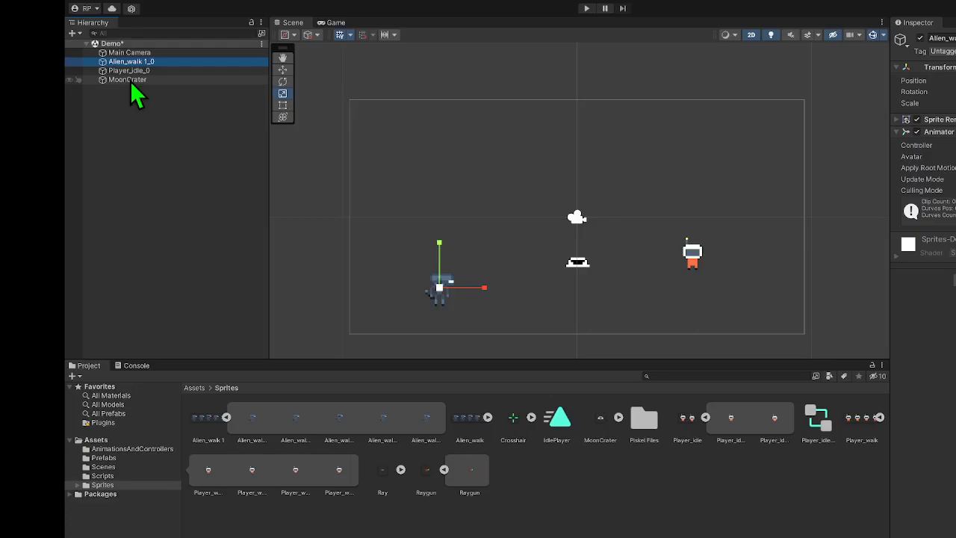
key(F2)
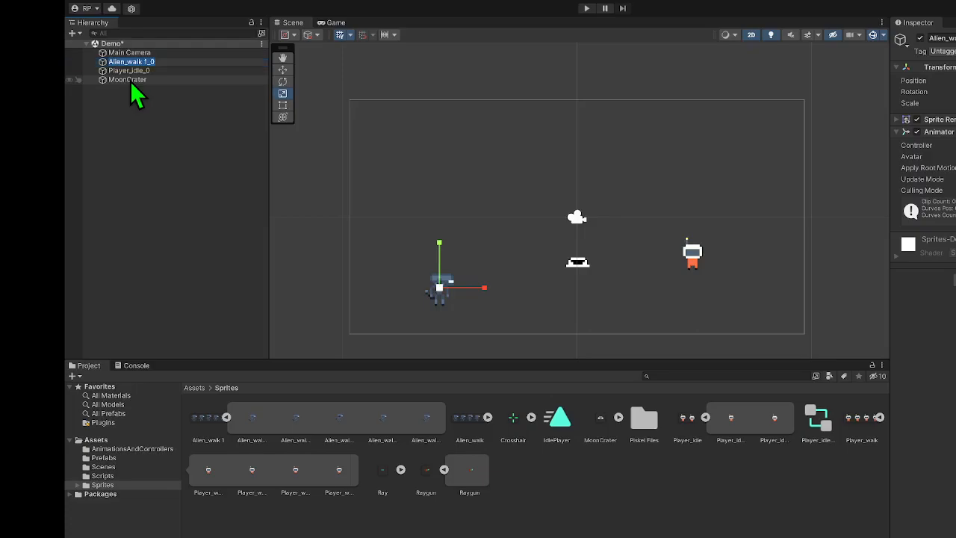
text(Alien)
key(Return)
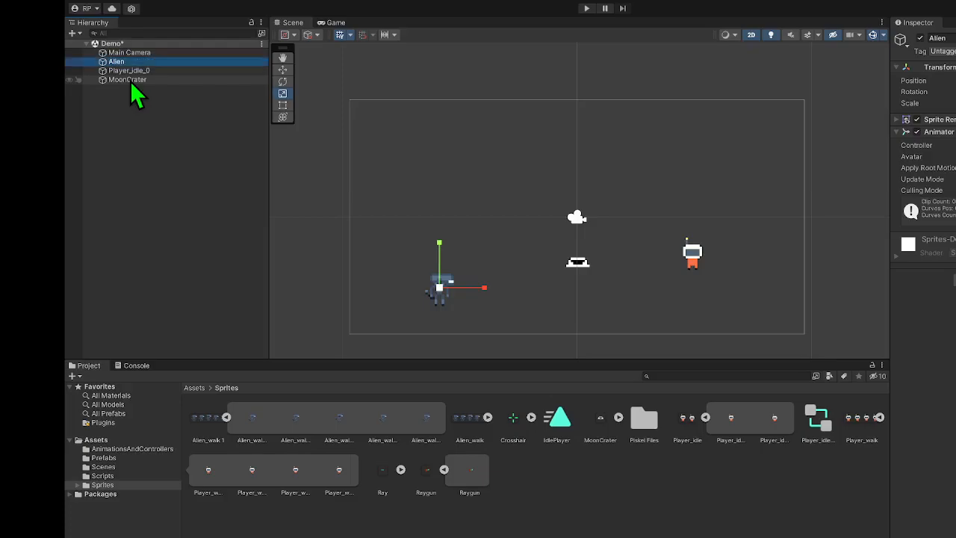
Rename the Player_idle_0 object in the Demo scene as Player.
click(146, 71)
key(F2)
text(Player)
key(Return)
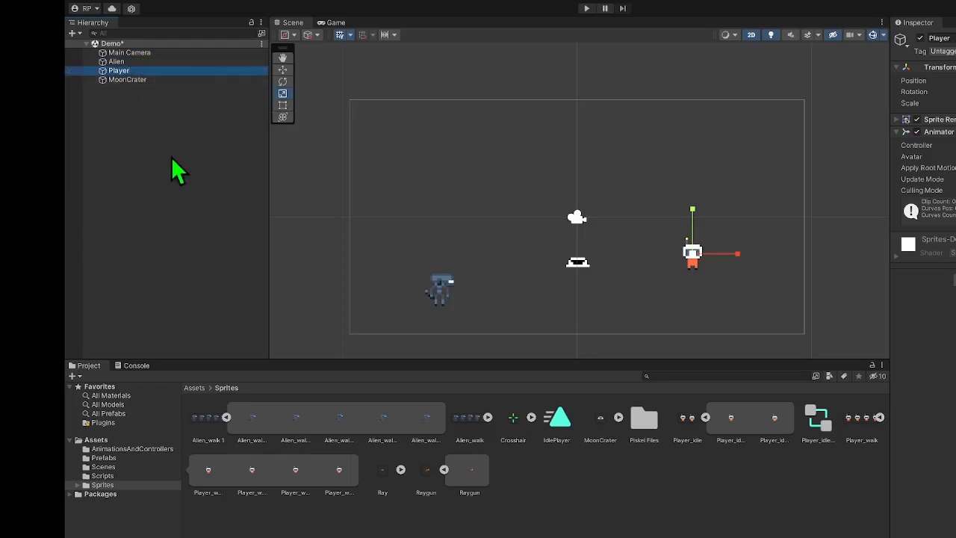
click(177, 190)
click(142, 80)
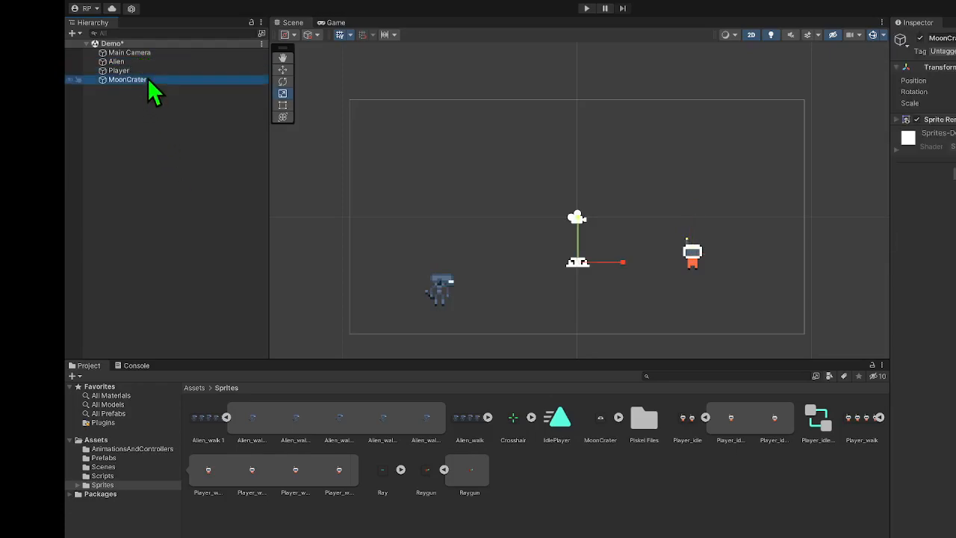
click(309, 127)
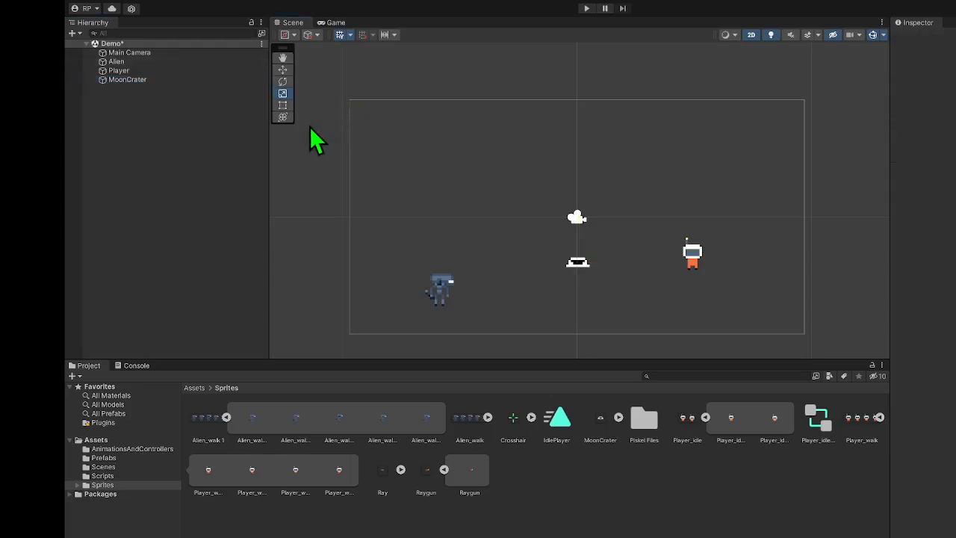
click(157, 80)
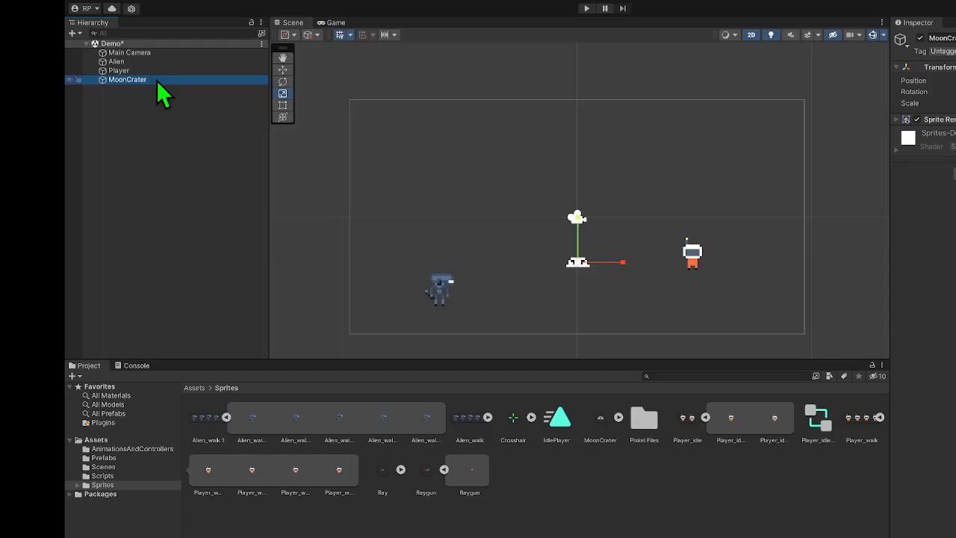
click(170, 163)
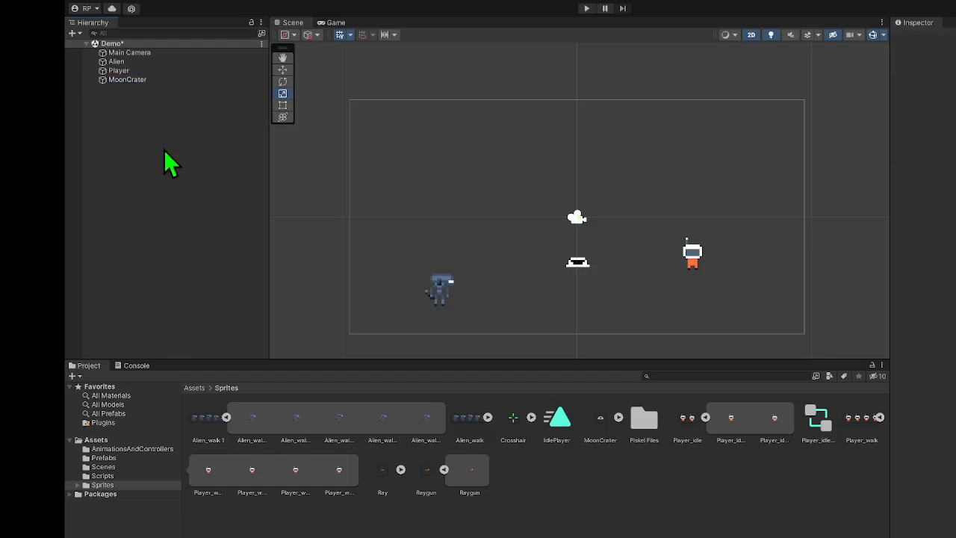
click(142, 71)
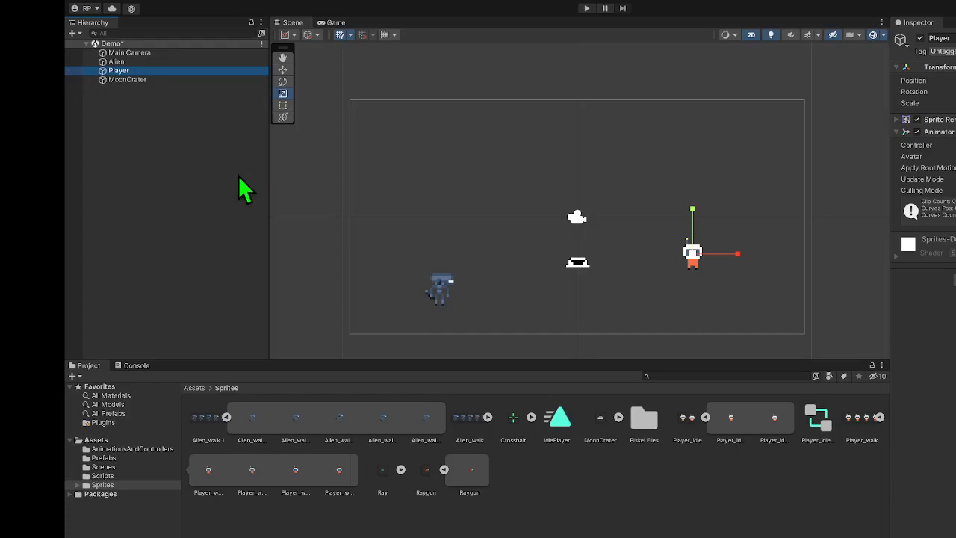
Duplicate the MoonCrater object and move the copy to the left of the camera, above the alien.
click(135, 80)
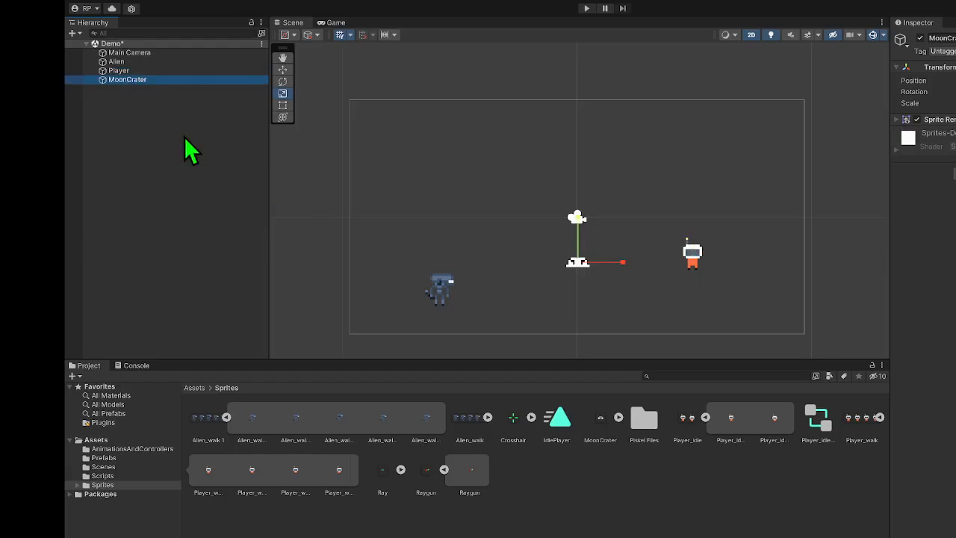
key(ctrl+d)
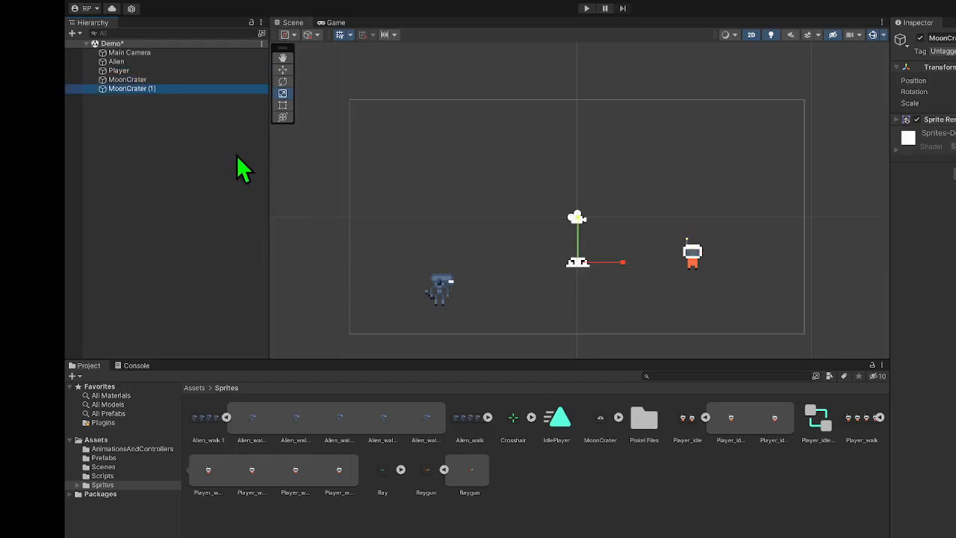
key(q)
key(w)
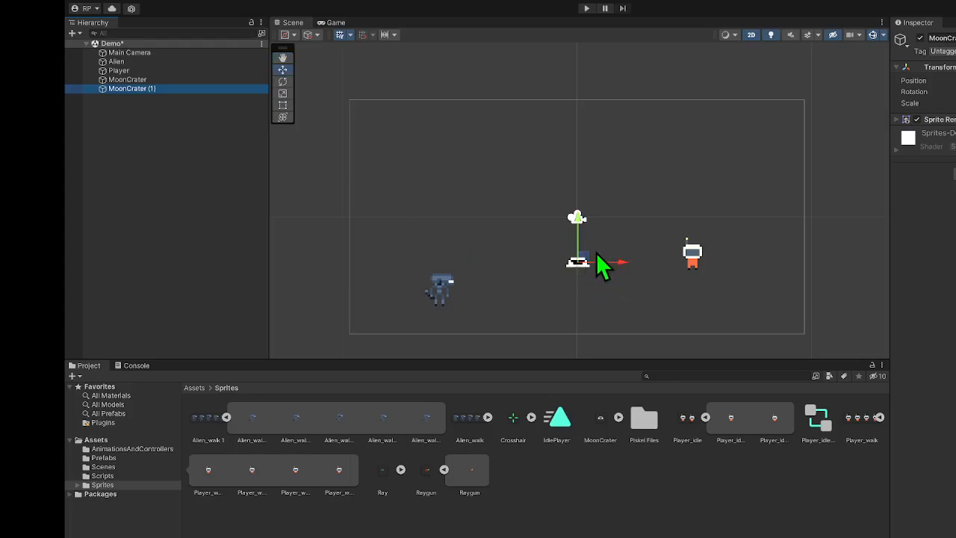
drag(584, 257, 489, 210)
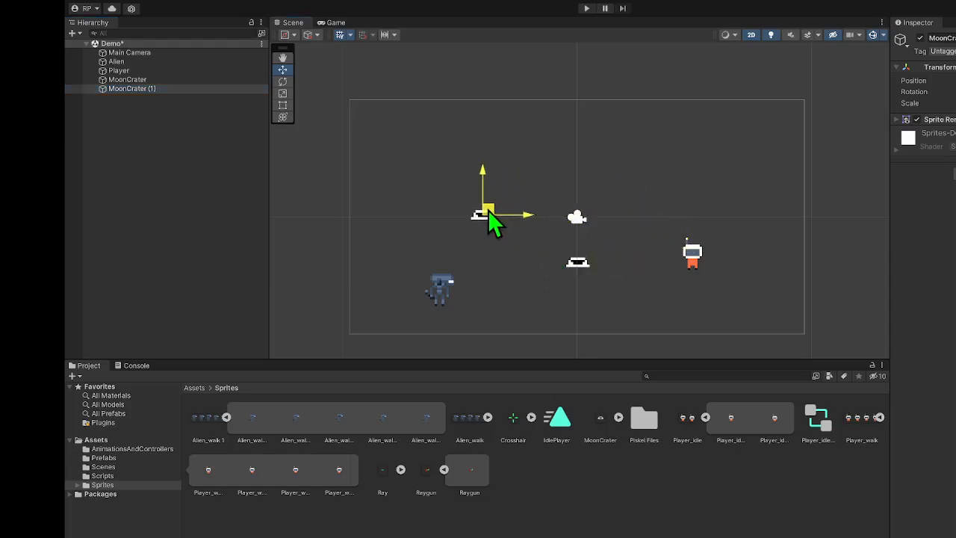
Duplicate MoonCrater (1) and move the new crater above and to the right of the camera, higher than the player.
click(133, 63)
click(138, 89)
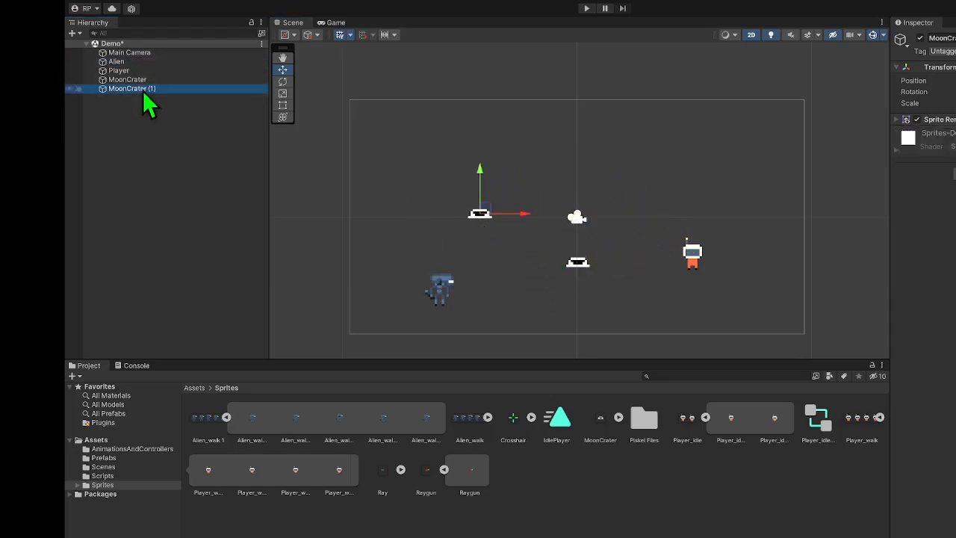
key(ctrl+d)
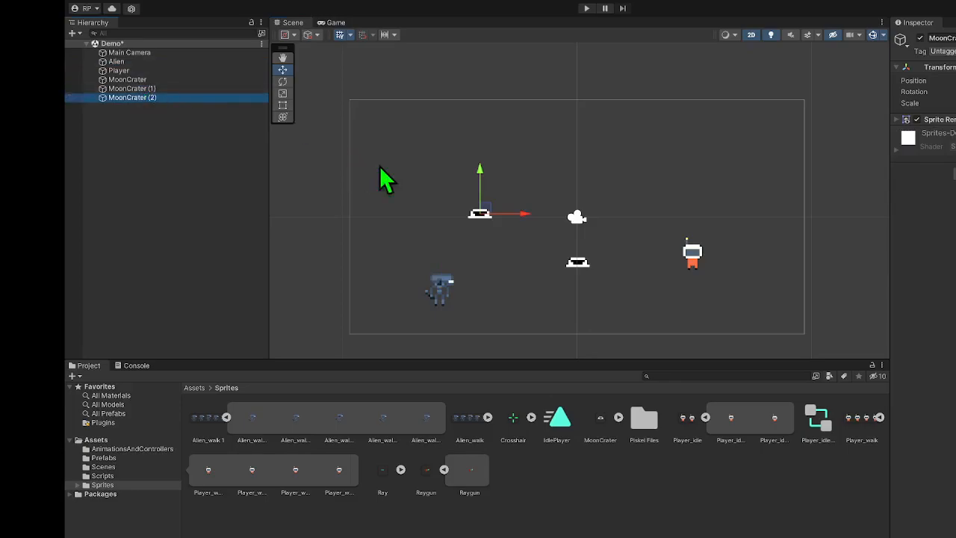
drag(482, 204, 667, 152)
Duplicate MoonCrater (2), move the copy straight down to just below the player, and save the Demo scene.
click(233, 98)
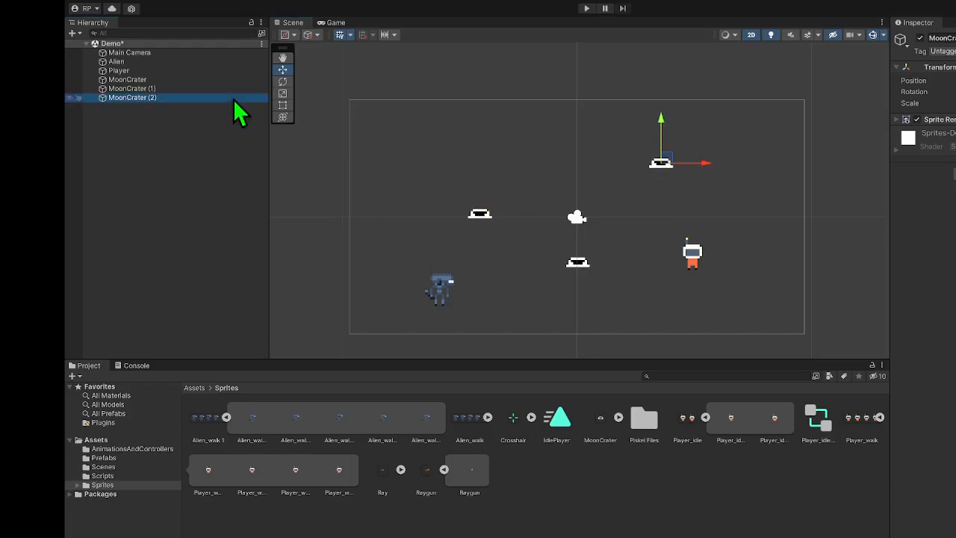
key(ctrl+d)
drag(669, 166, 668, 303)
click(674, 450)
key(ctrl+s)
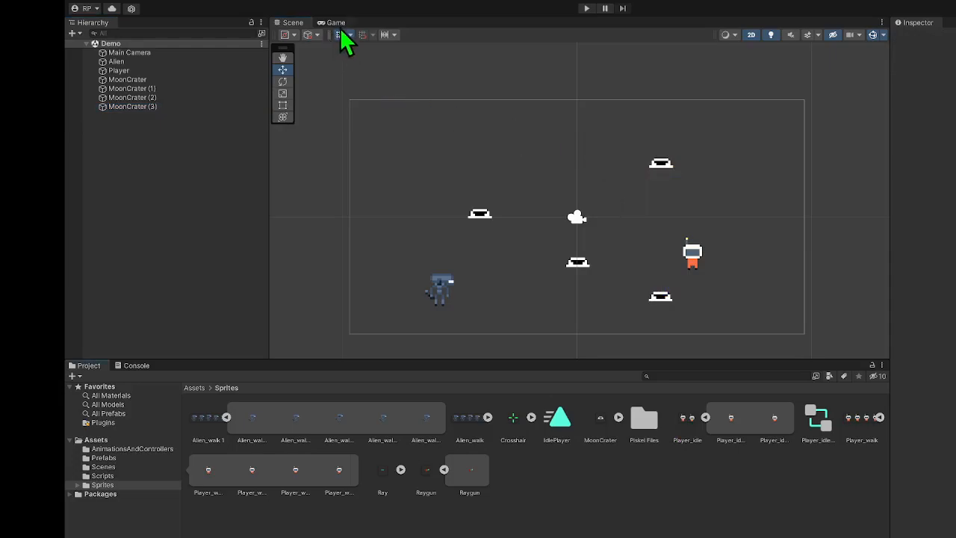
Check the crater layout against the grey background in the game view, then return to the scene view.
click(335, 23)
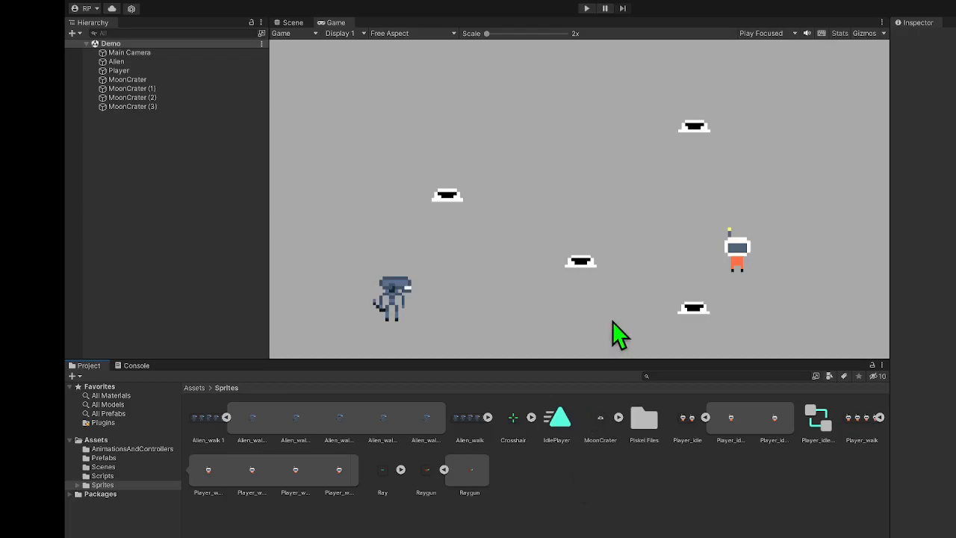
click(291, 22)
click(225, 149)
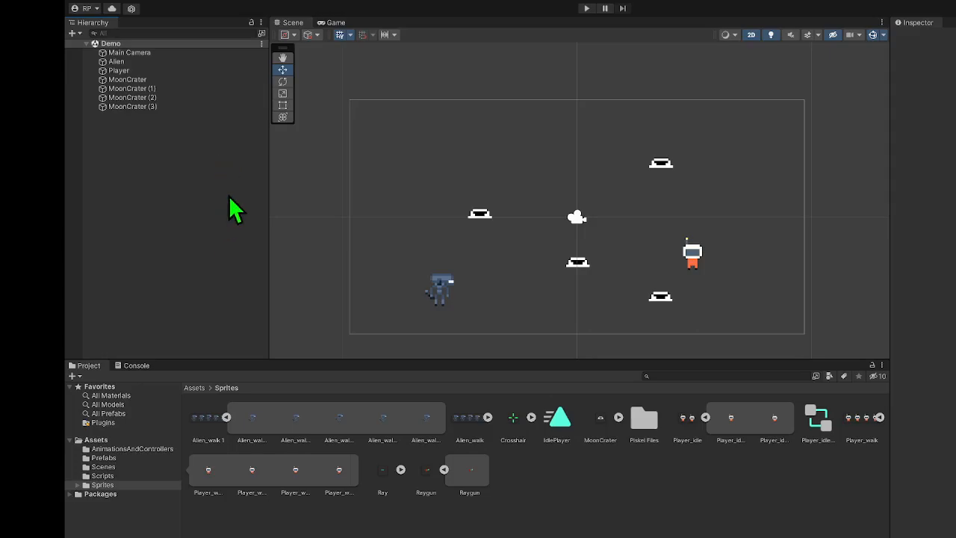
Open the Scripts folder in the project's assets.
click(195, 388)
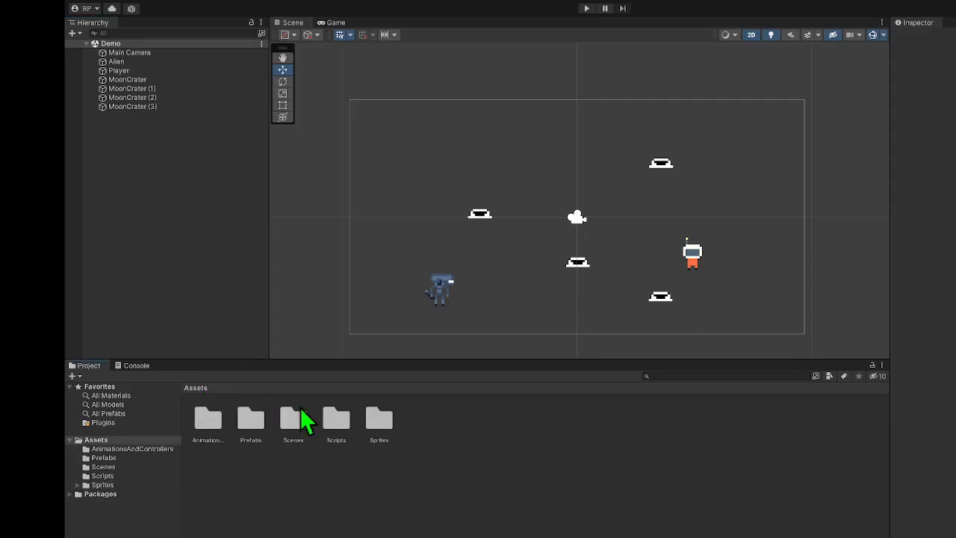
click(334, 417)
double_click(334, 418)
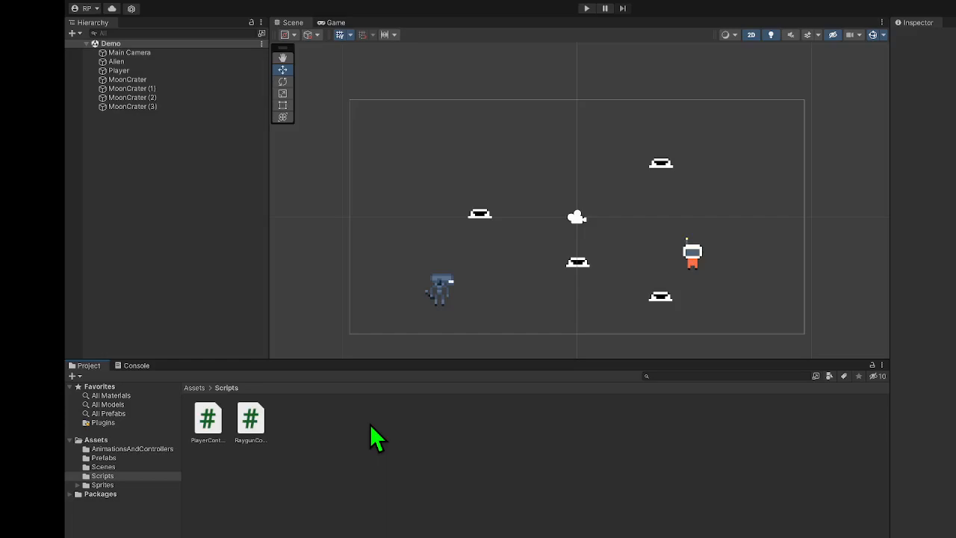
key(ctrl+Left)
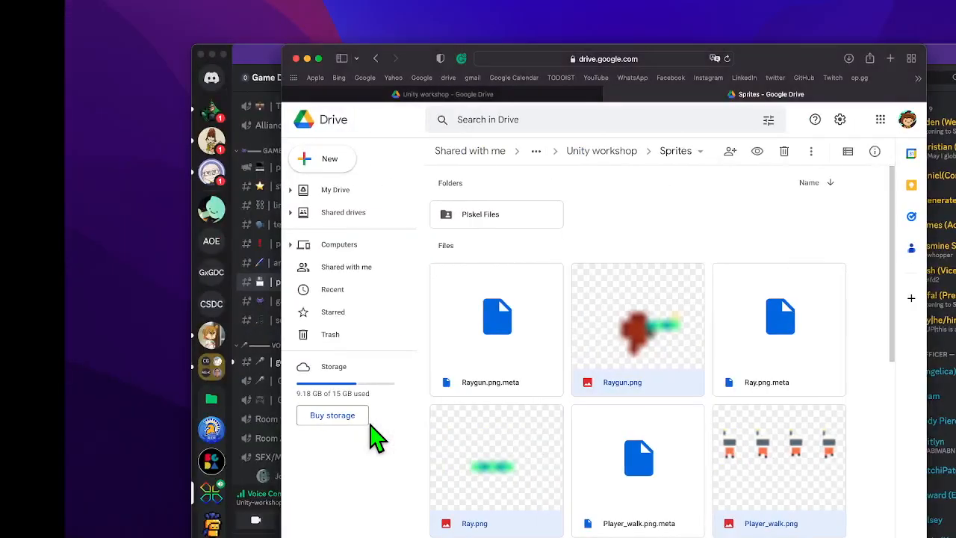
key(ctrl+Up)
click(515, 241)
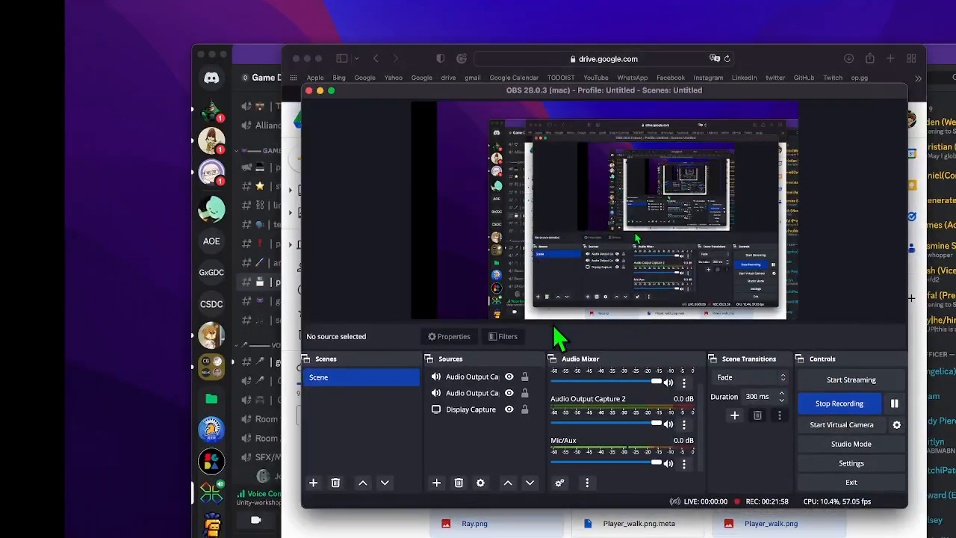
key(ctrl+Up)
key(ctrl+Right)
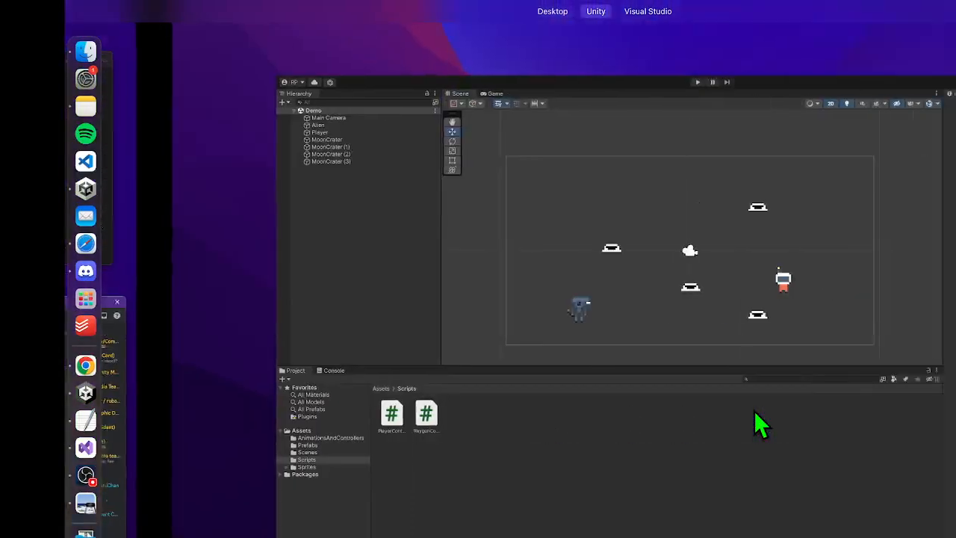
click(667, 367)
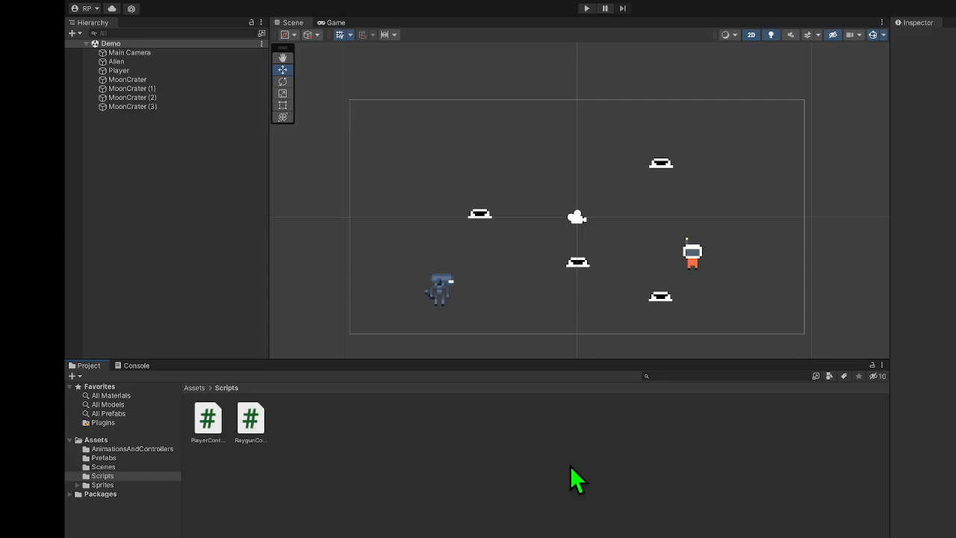
Preview the code of the player and raygun scripts in the Scripts folder, then clear the selection.
click(208, 418)
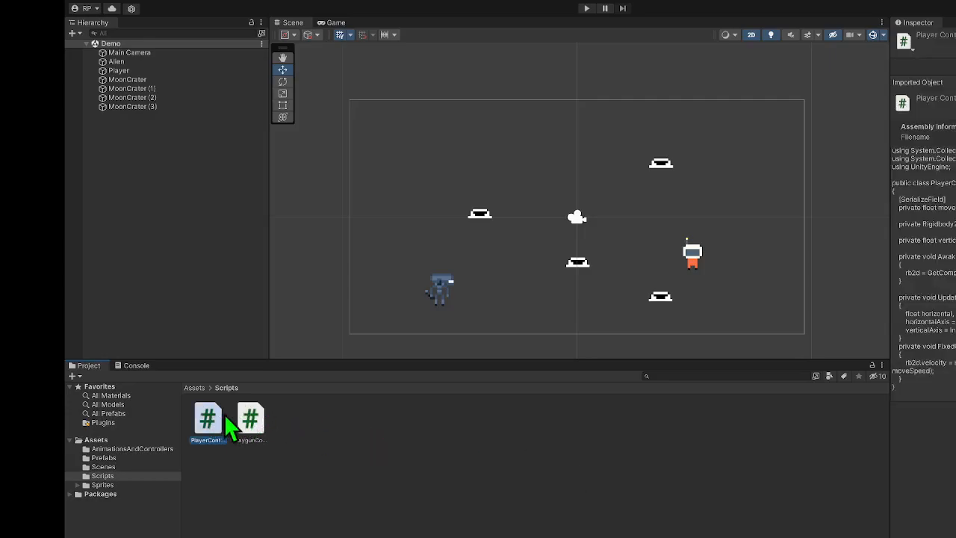
click(254, 424)
click(205, 426)
click(337, 443)
click(212, 422)
click(395, 471)
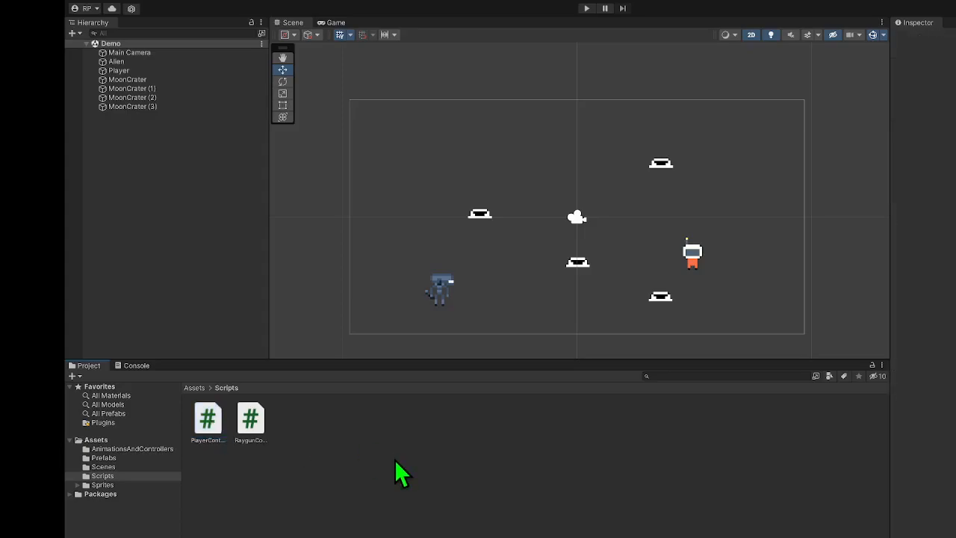
Open the PlayerController script in Visual Studio, examine its movement code, and return to Unity.
double_click(208, 420)
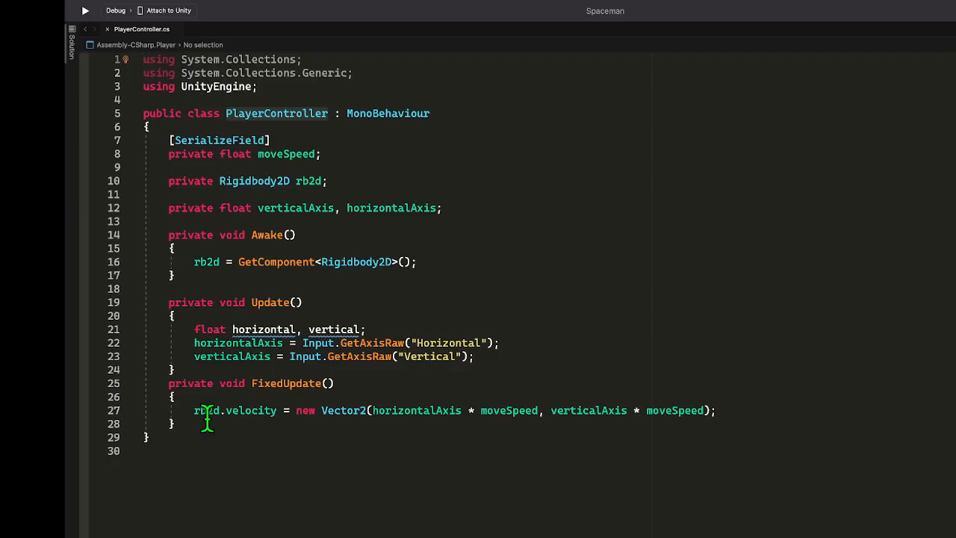
key(ctrl+Left)
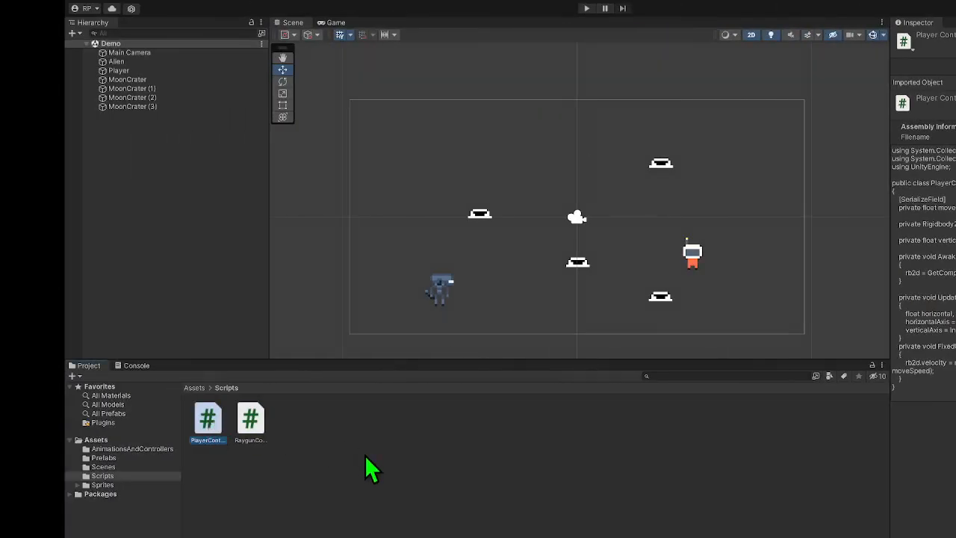
key(ctrl+Right)
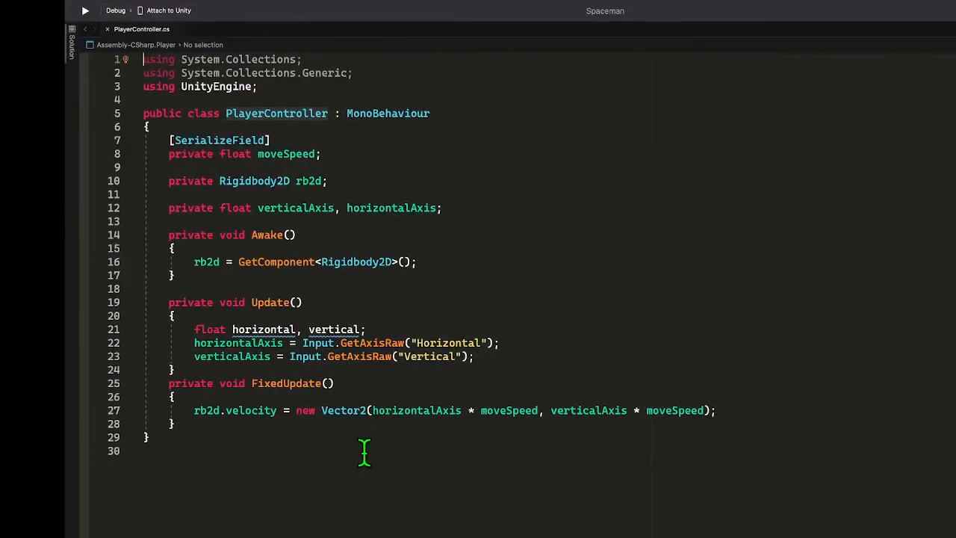
key(ctrl+Left)
scroll(419, 307, down, 1)
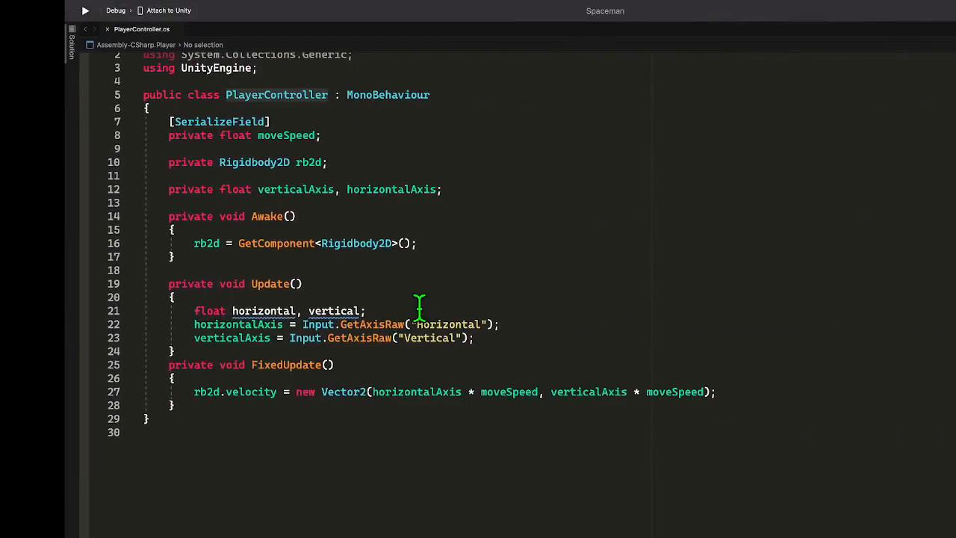
scroll(419, 307, up, 1)
key(ctrl+Left)
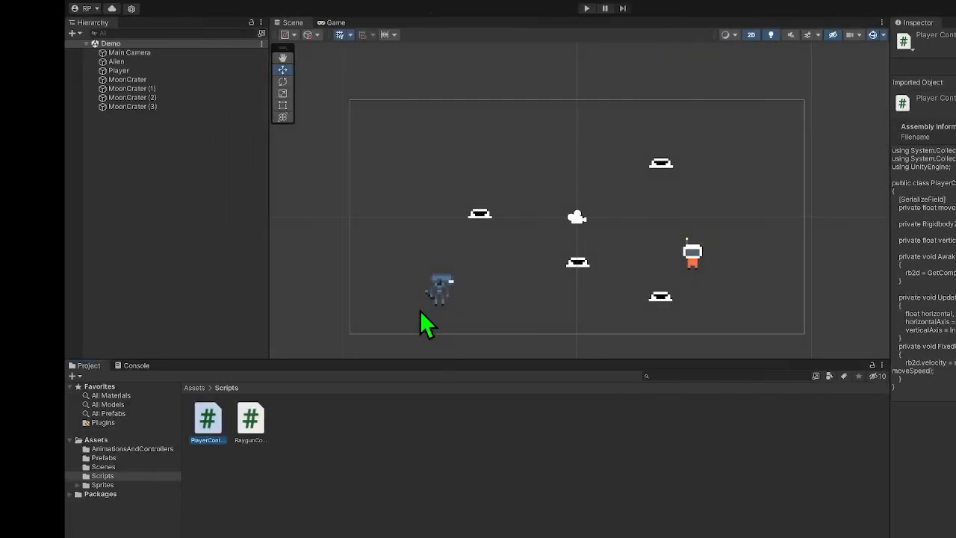
click(444, 417)
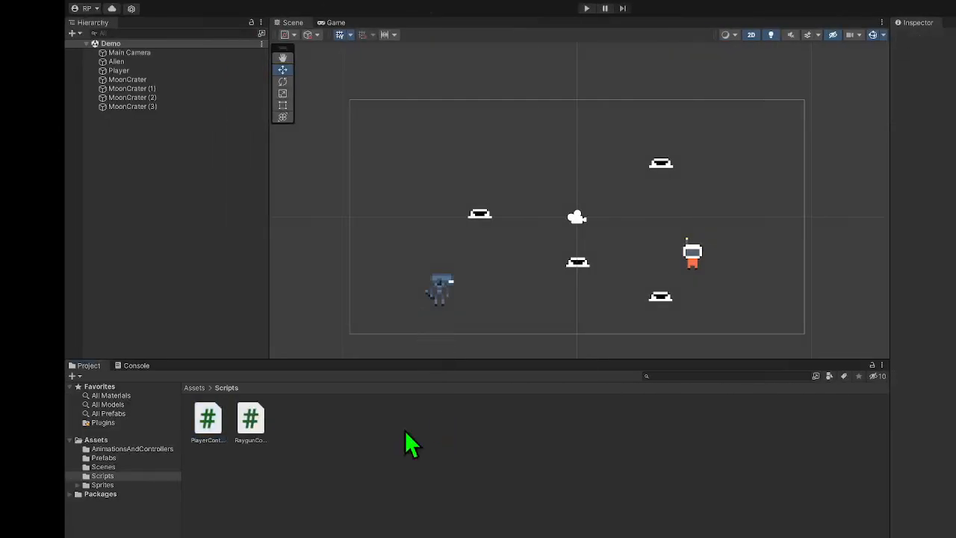
Preview the PlayerController script in the Scripts folder and select the Player object in the Demo scene.
click(209, 418)
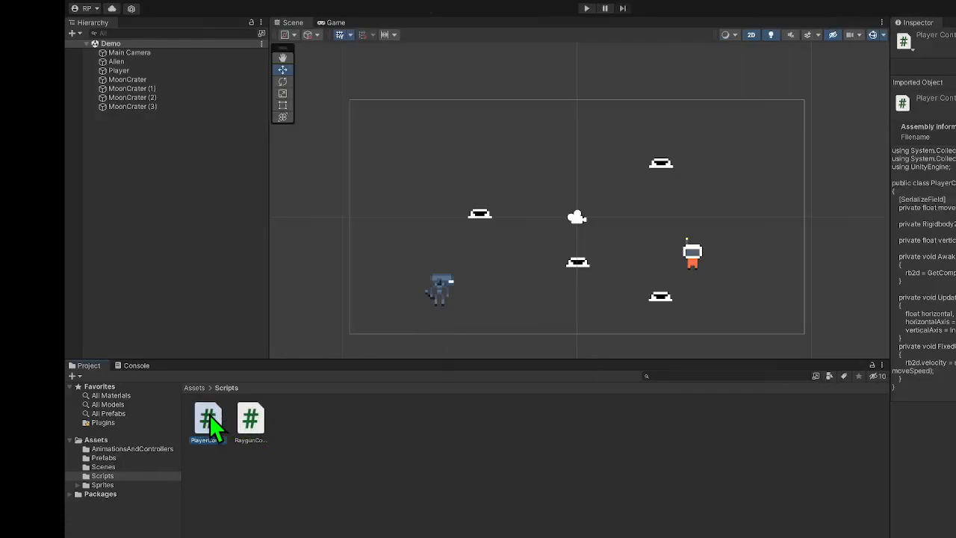
click(354, 419)
key(ctrl+Right)
key(ctrl+Left)
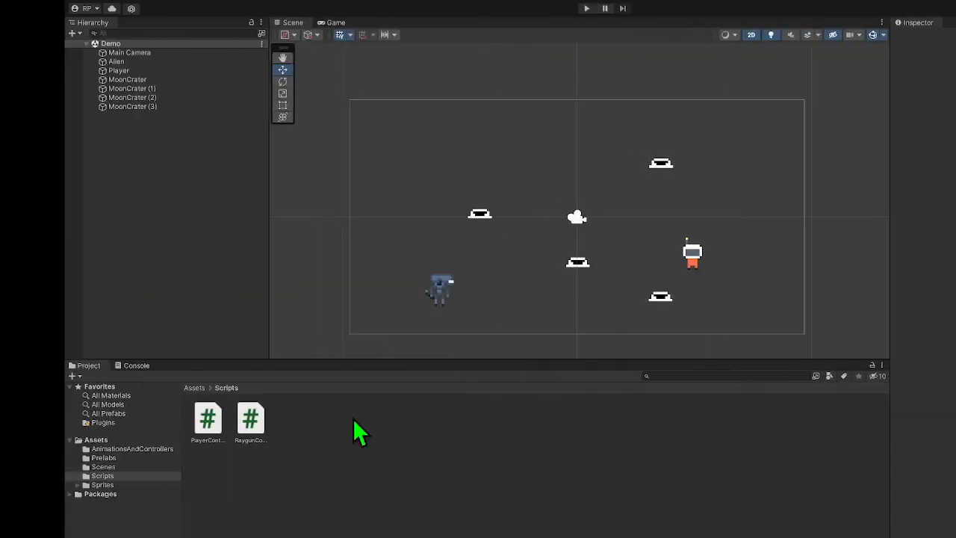
click(209, 419)
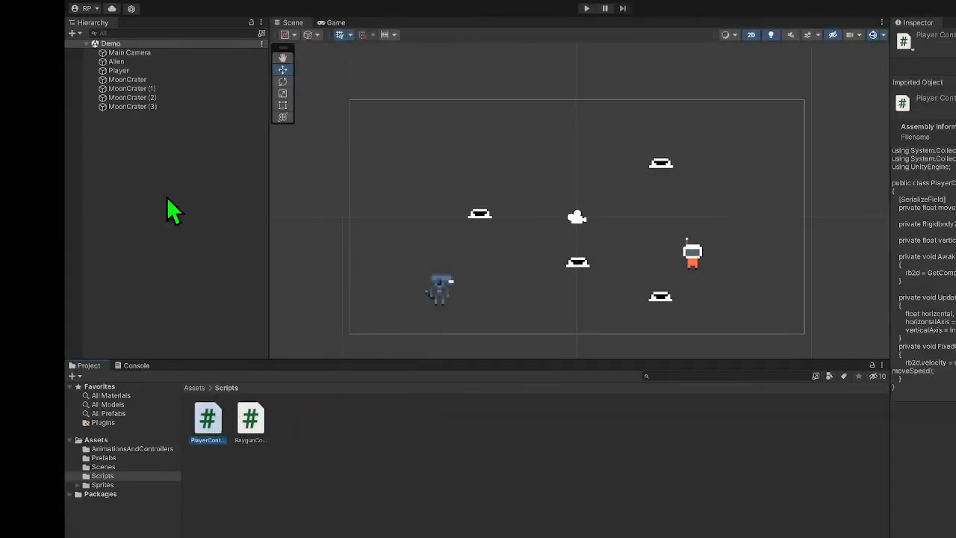
click(125, 71)
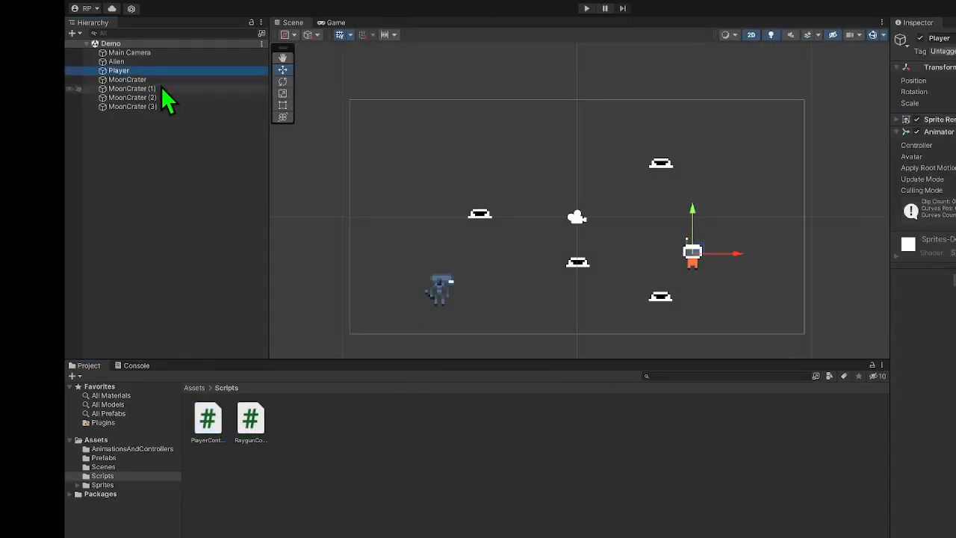
click(125, 79)
click(135, 72)
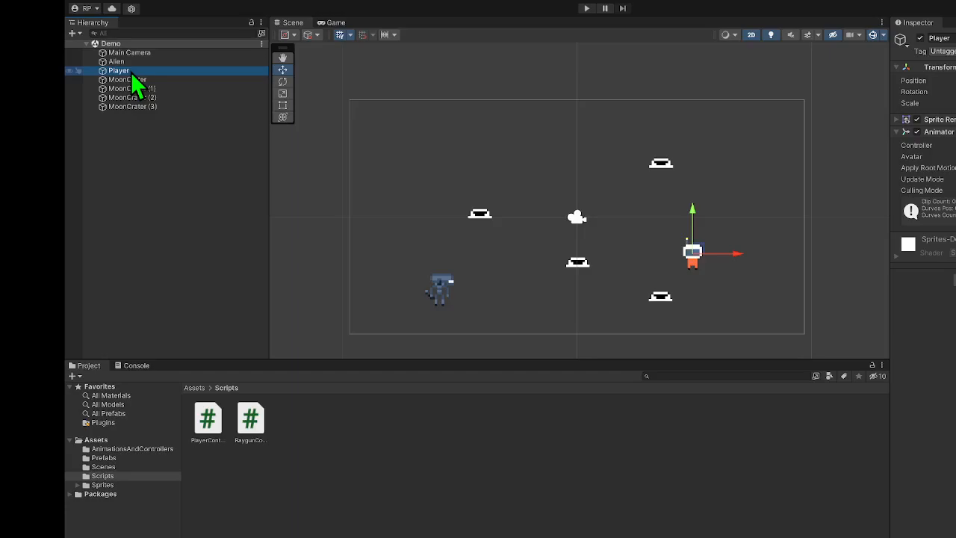
Examine the MonoBehaviour class declaration and the serialized moveSpeed field of the PlayerController script in Visual Studio.
key(ctrl+Right)
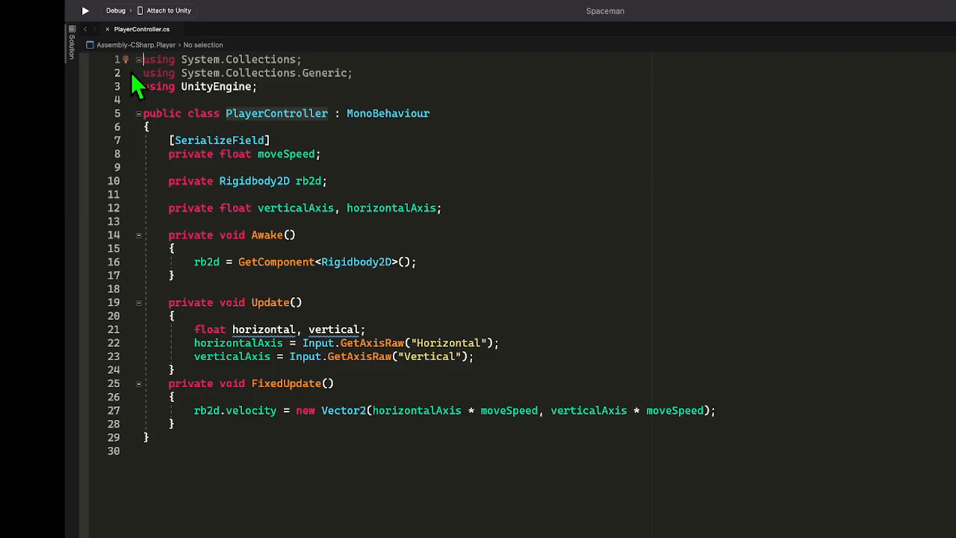
scroll(131, 75, down, 1)
scroll(132, 74, up, 1)
click(320, 142)
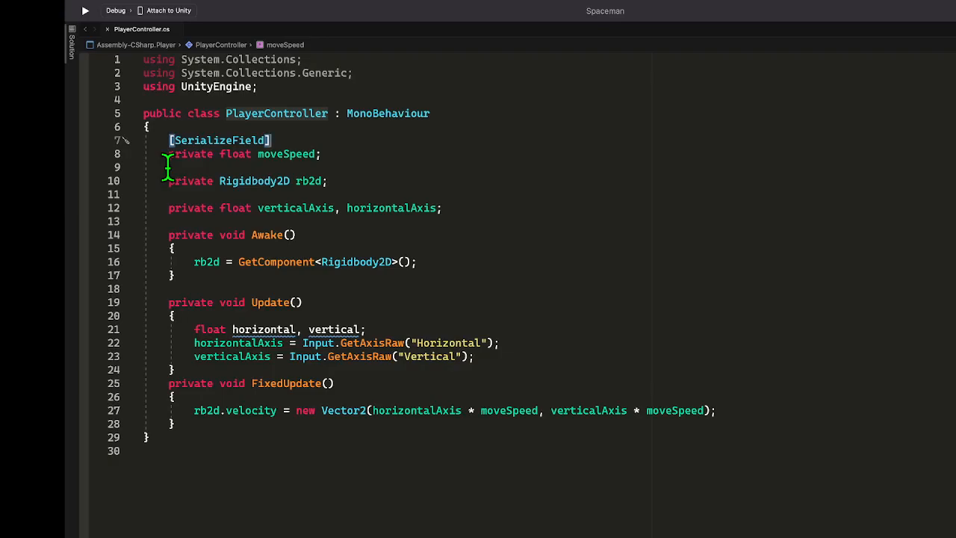
drag(448, 110, 348, 110)
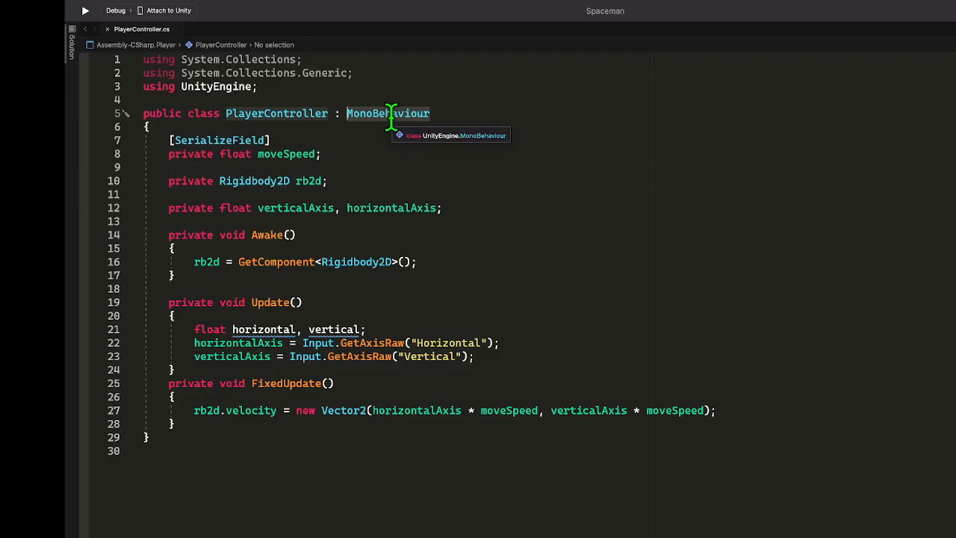
double_click(464, 111)
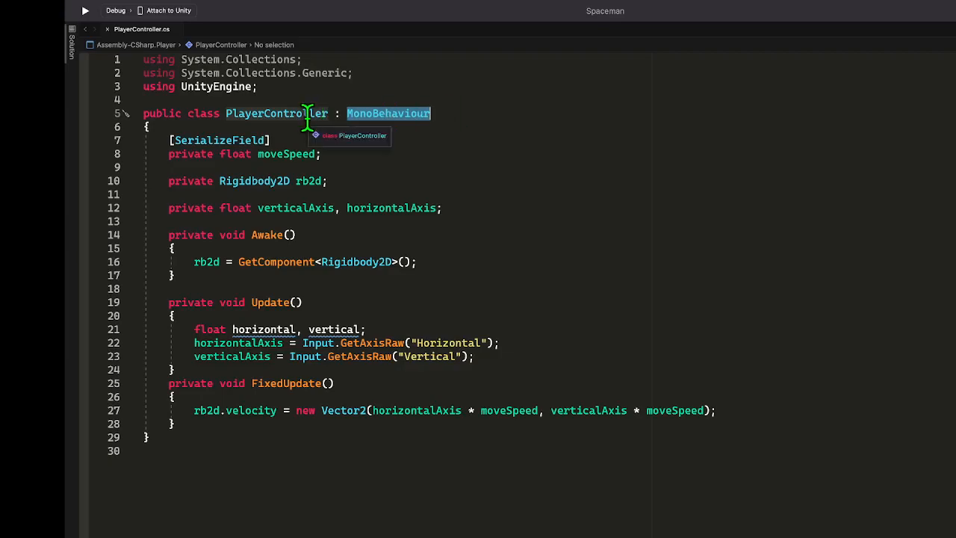
drag(339, 157, 143, 159)
click(278, 139)
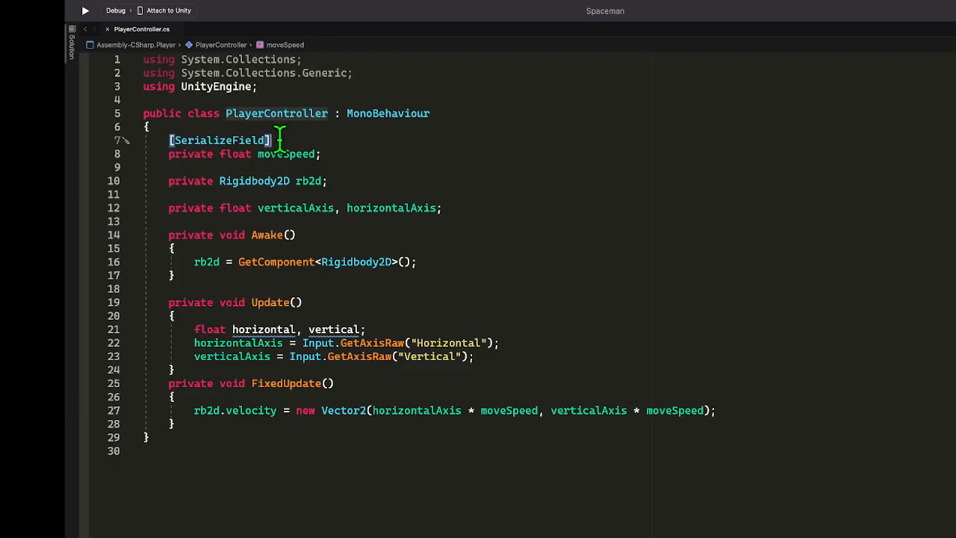
Switch back to Unity and attach the PlayerController script to the Player object.
key(ctrl+Left)
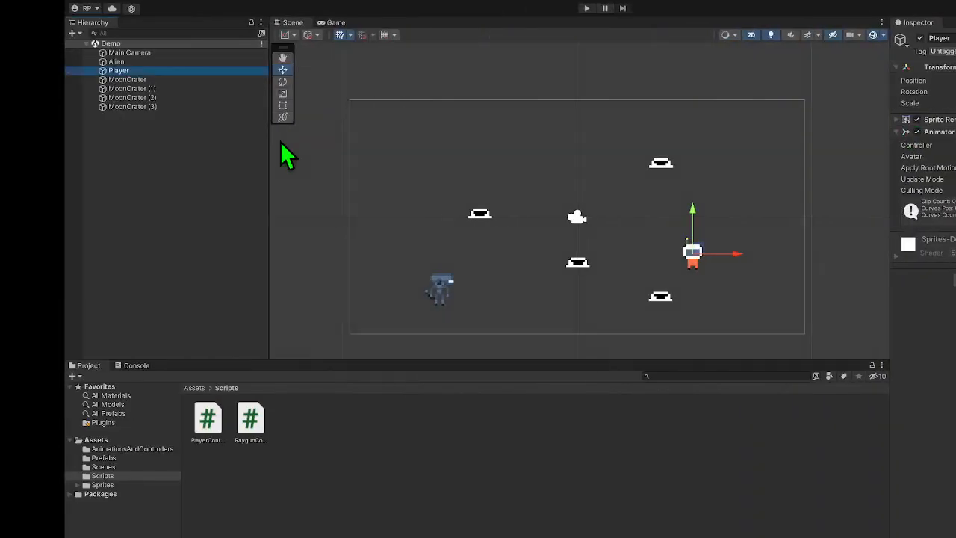
click(135, 71)
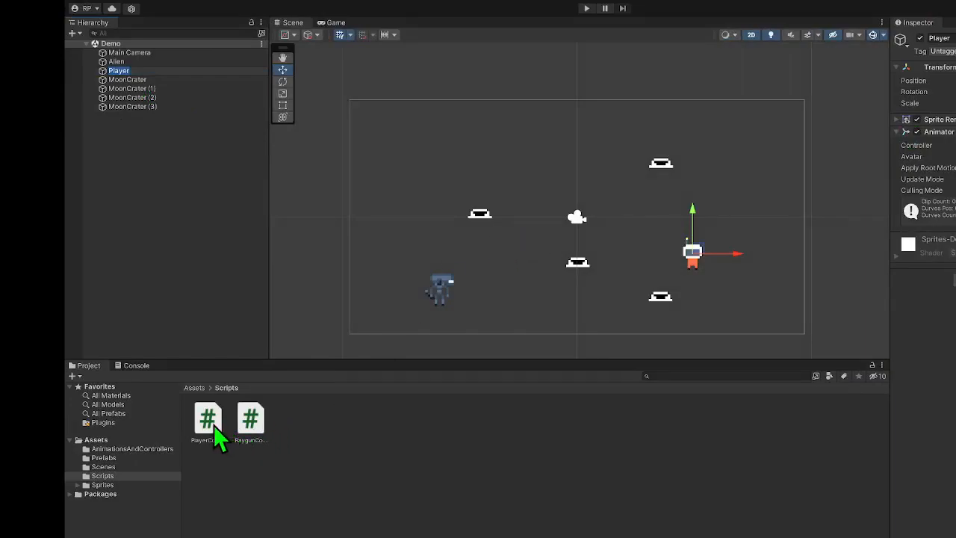
drag(208, 425, 156, 74)
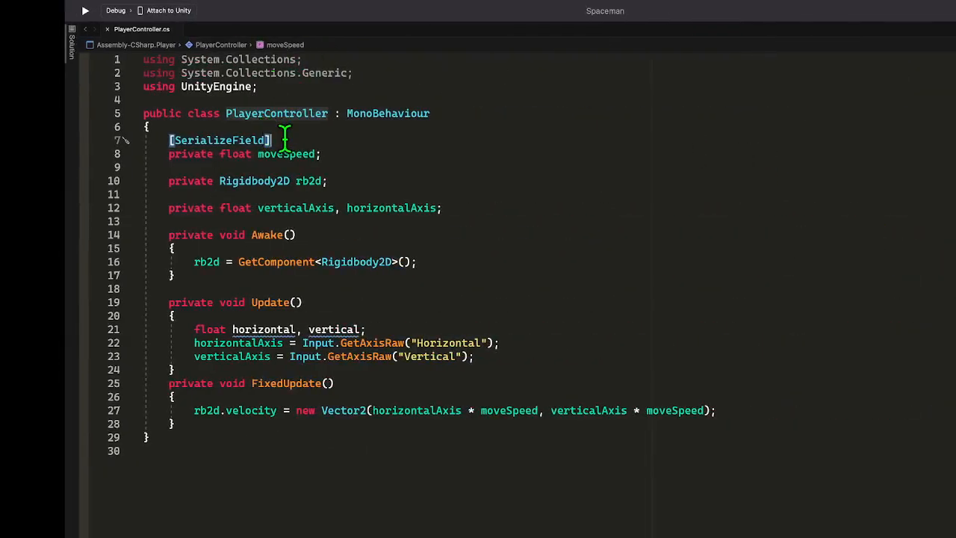
Remove the SerializeField attribute above moveSpeed in the PlayerController script, check Unity, and add the attribute back.
drag(271, 140, 148, 142)
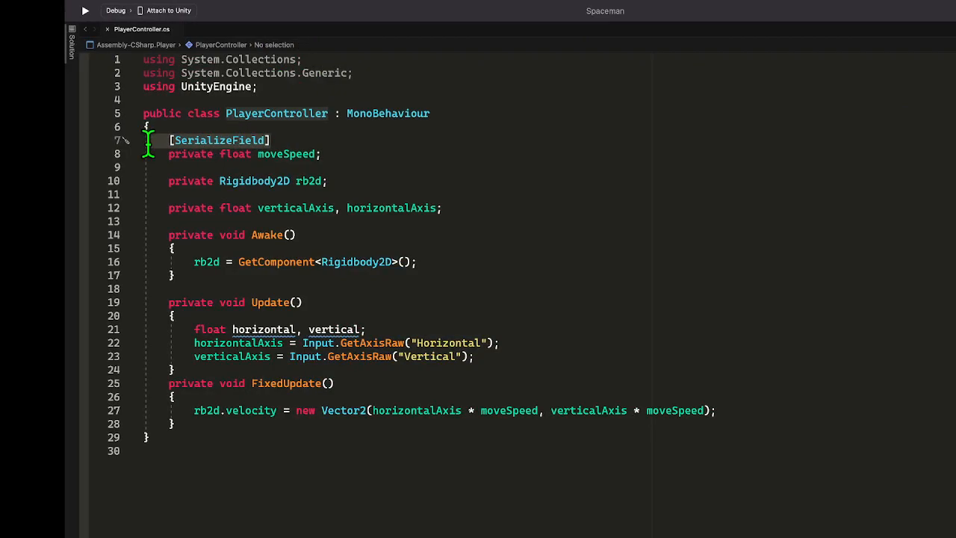
key(BackSpace)
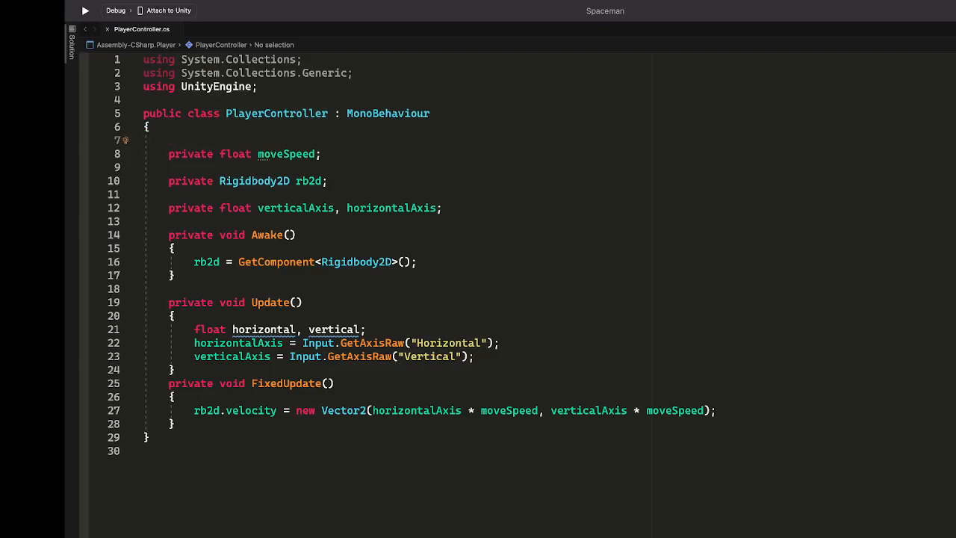
key(super+Tab)
key(Tab)
text([Serie)
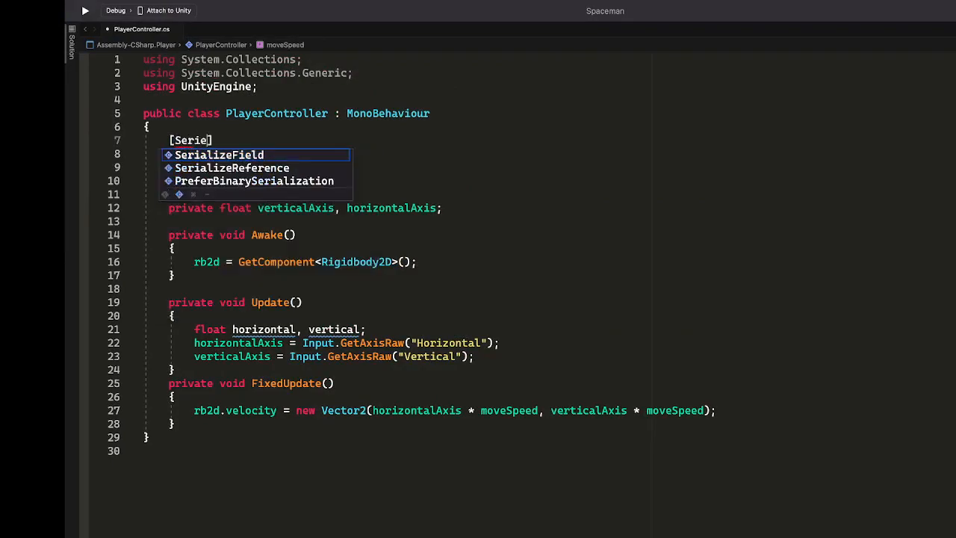
key(Return)
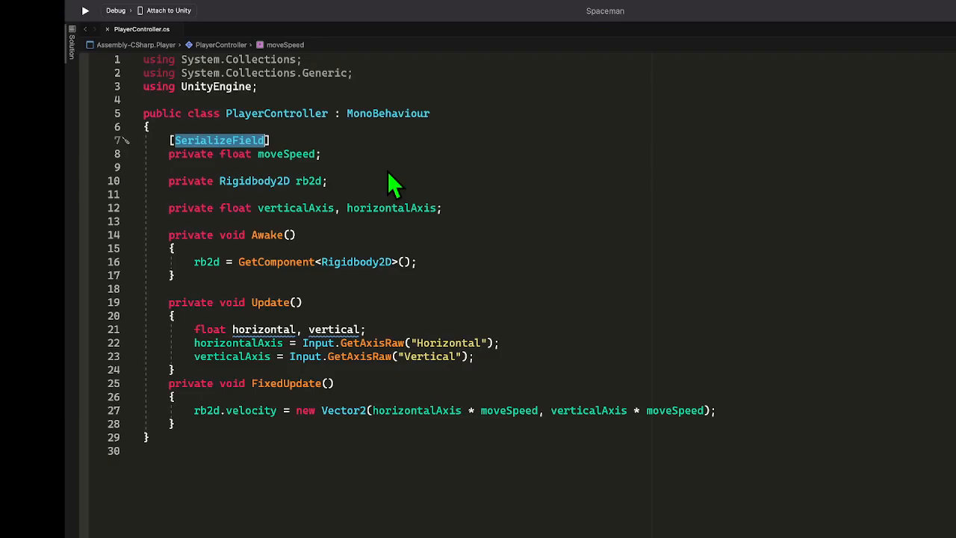
click(336, 144)
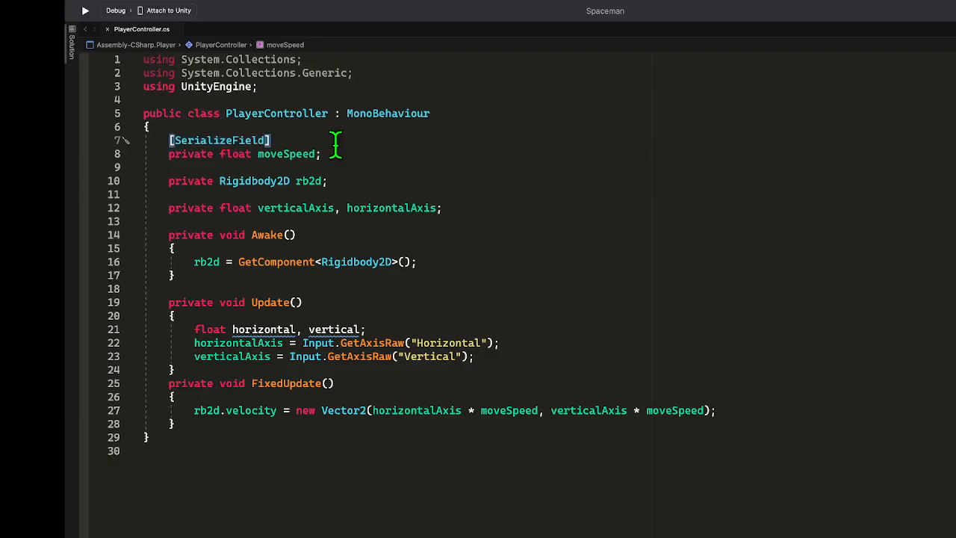
key(Return)
text(private)
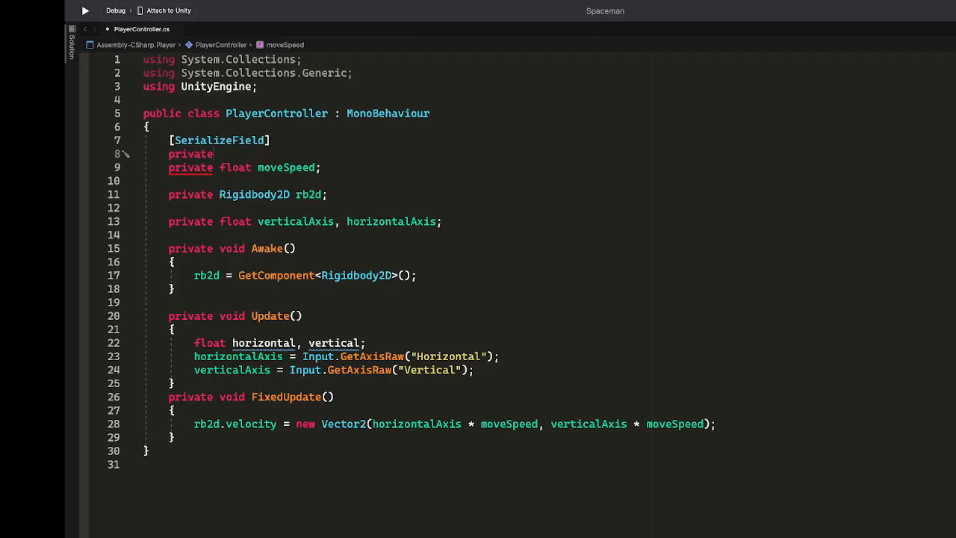
key(BackSpace)
key(BackSpace)
key(BackSpace)
key(BackSpace)
key(BackSpace)
key(BackSpace)
key(BackSpace)
text(public)
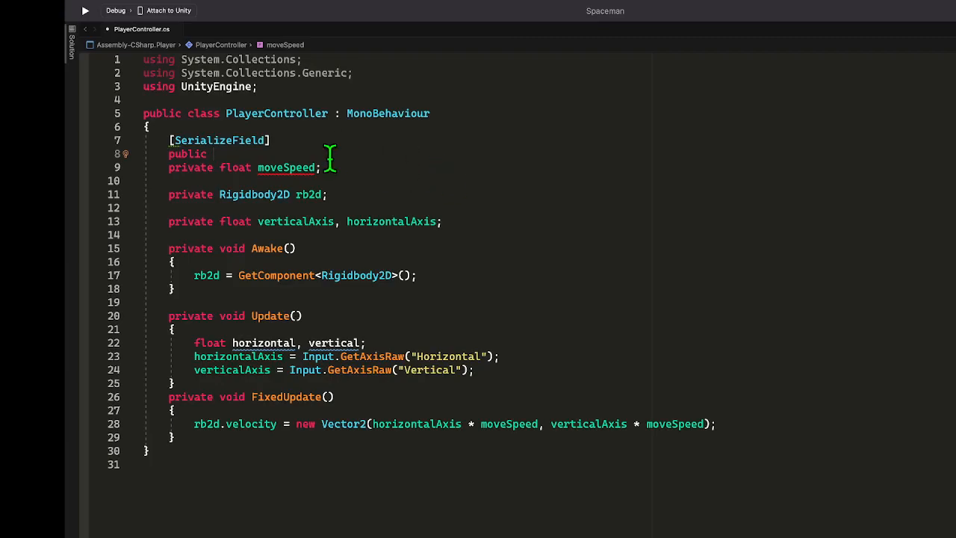
shift+click(311, 143)
key(BackSpace)
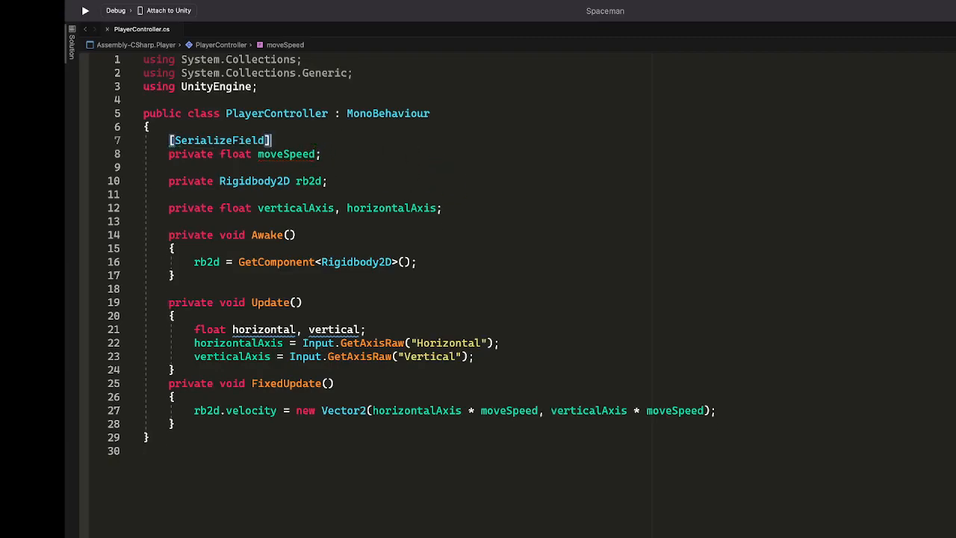
Delete the SerializeField attribute above the private moveSpeed field and check the Player's script component in Unity.
click(125, 142)
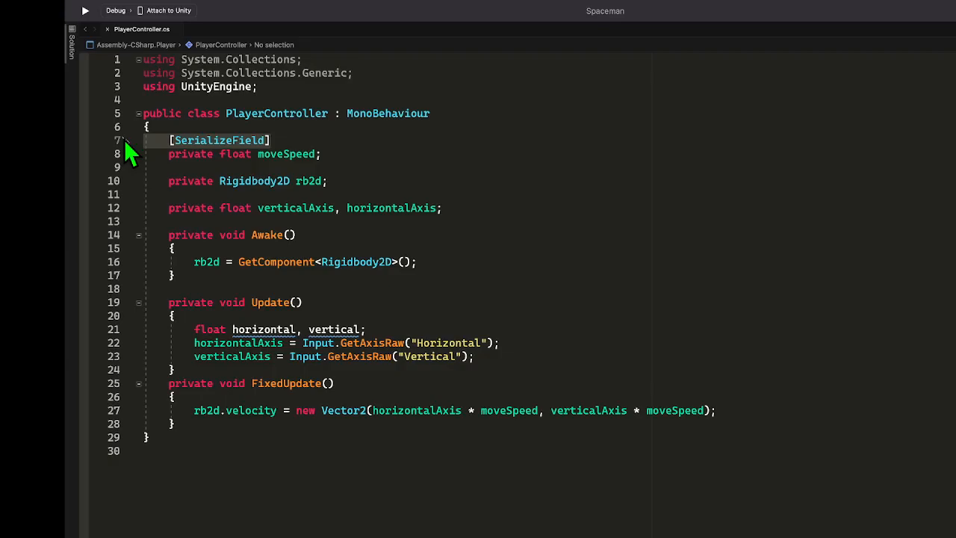
key(BackSpace)
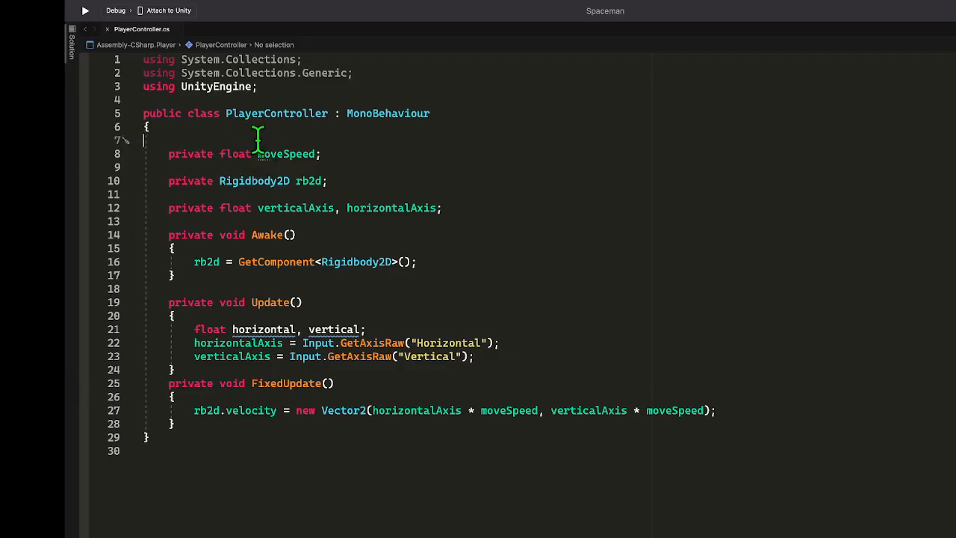
key(super+Tab)
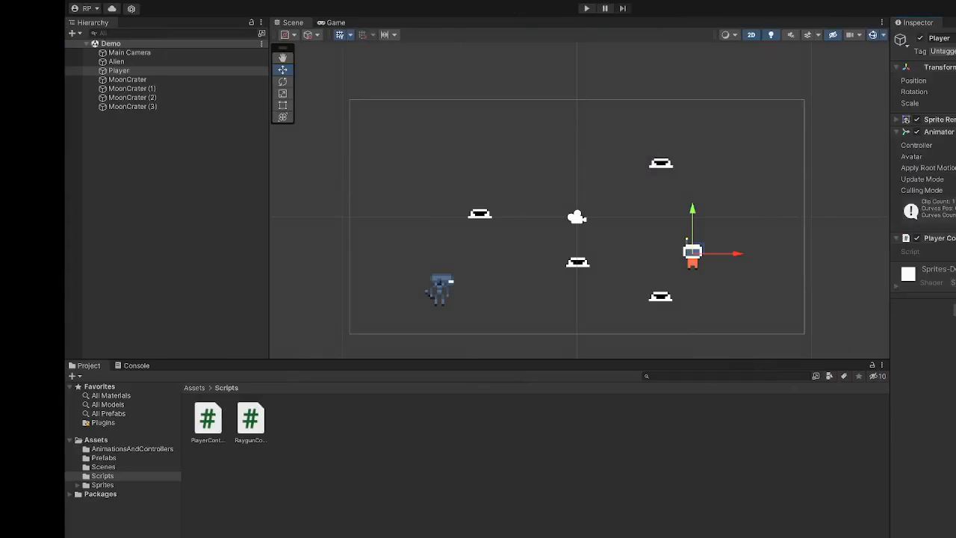
Change the moveSpeed field's access modifier to public in the script and check the Player's component in Unity.
key(super+Tab)
double_click(202, 155)
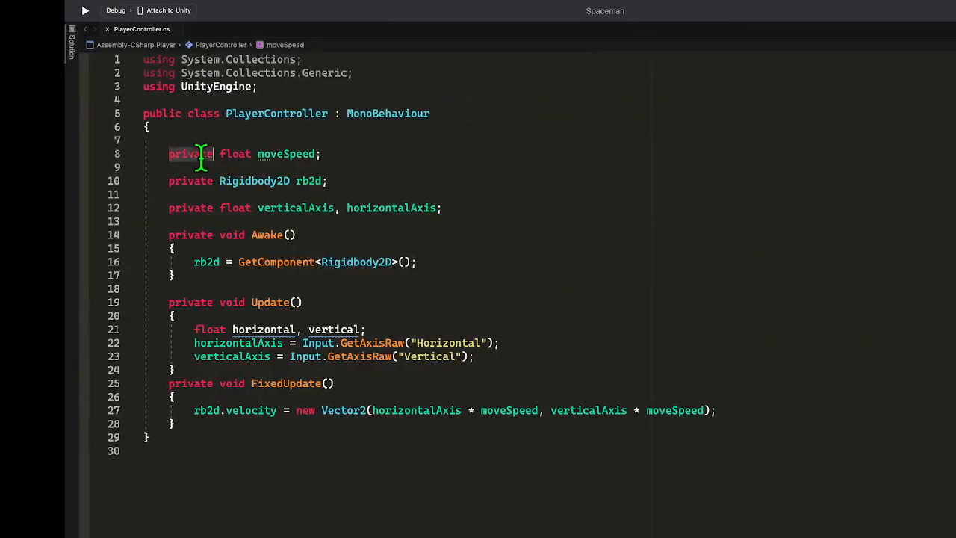
text(public)
click(436, 156)
key(super+Tab)
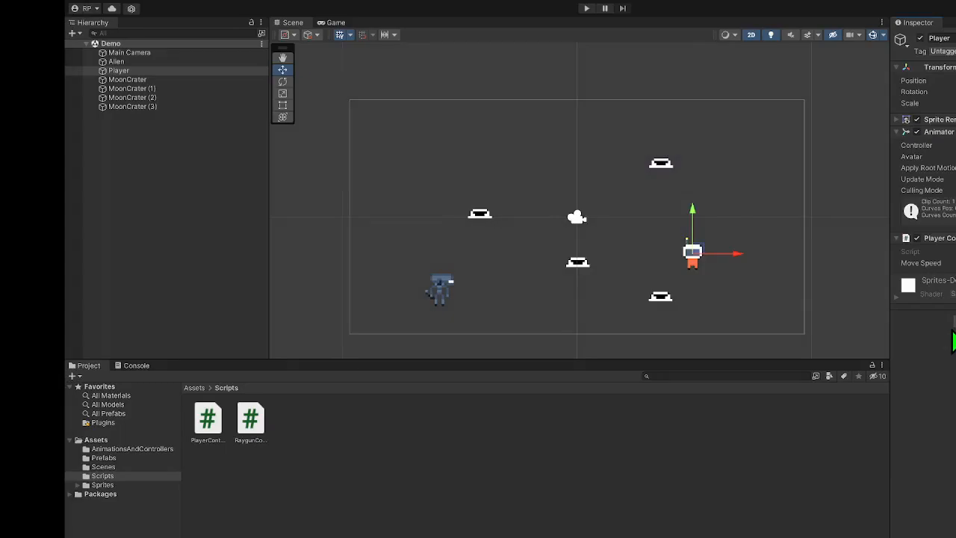
Make the moveSpeed field private again and put the SerializeField attribute back above it.
key(super+Tab)
double_click(185, 155)
text(private float moveSpeed;)
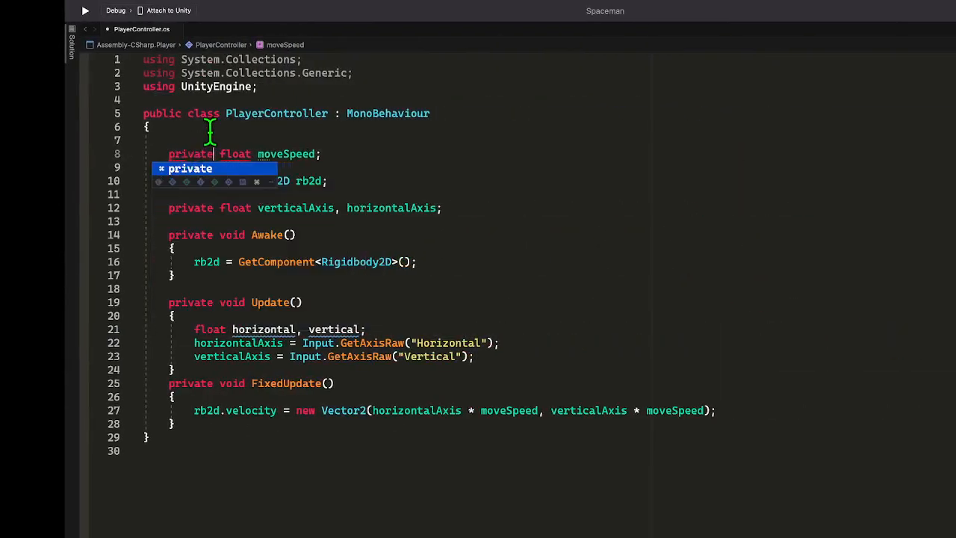
click(206, 139)
text([seria)
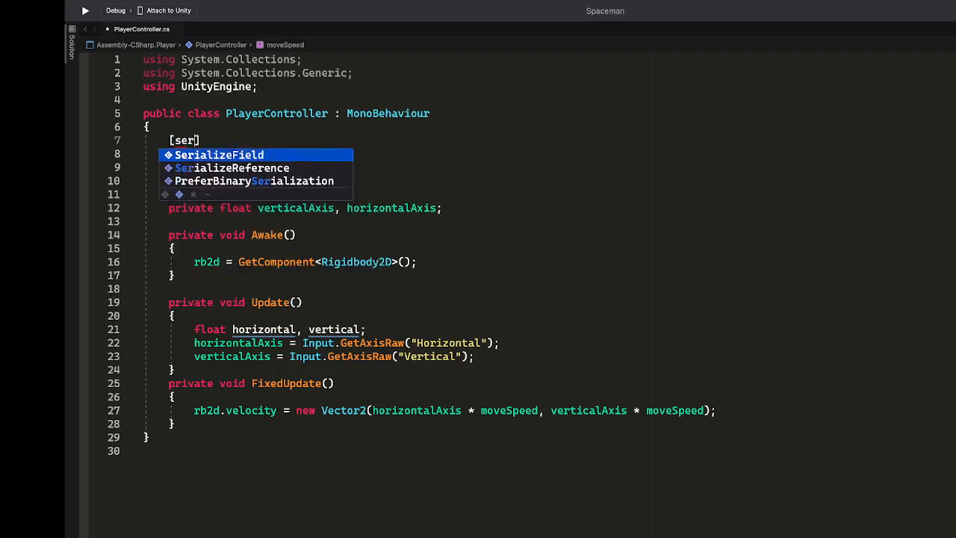
key(Return)
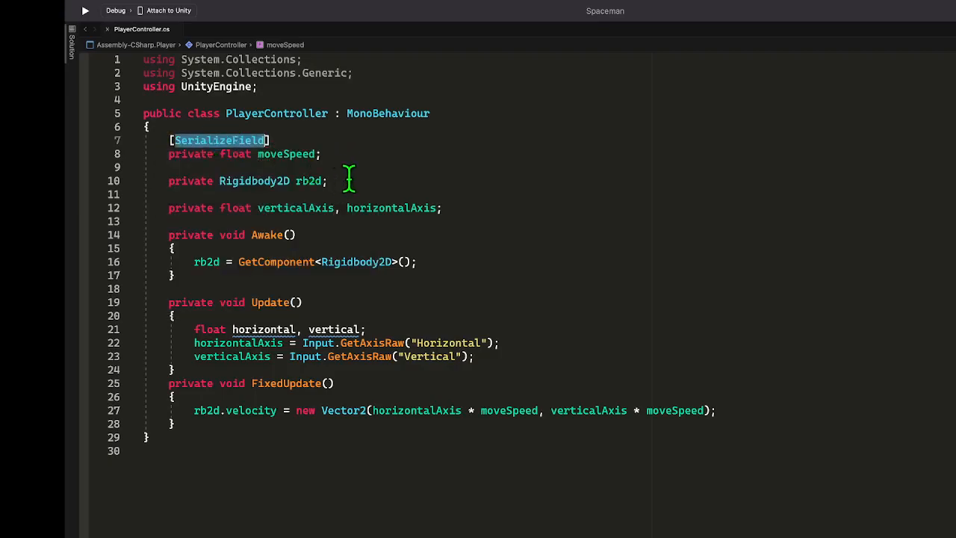
click(349, 181)
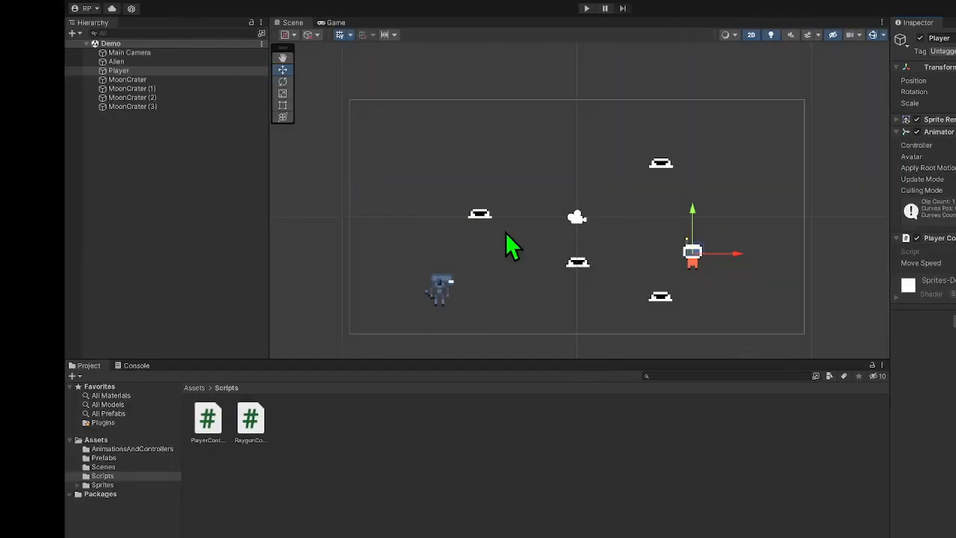
Add a Rigidbody 2D component to the Player object in Unity.
click(156, 71)
key(Return)
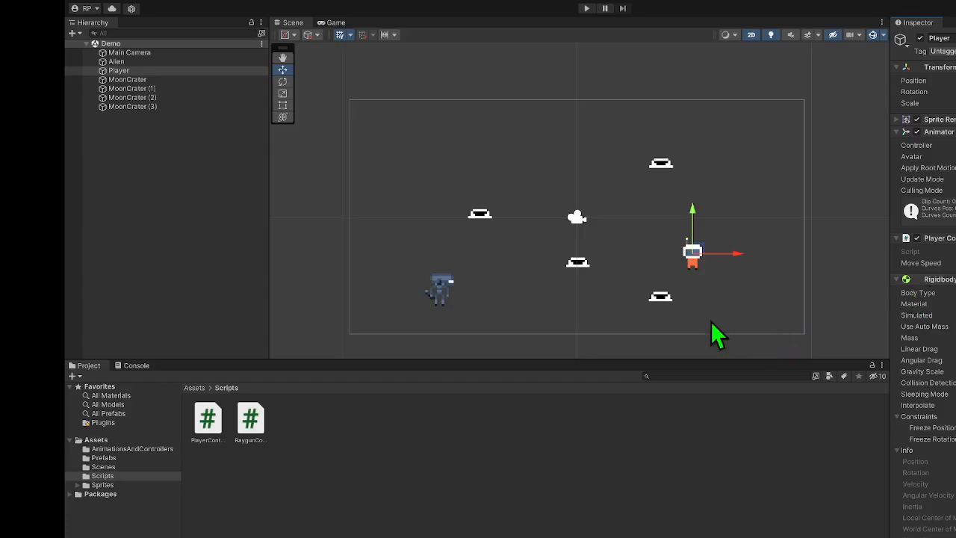
Run the game in a maximized Game view to watch how gravity affects the player, then stop it.
click(336, 23)
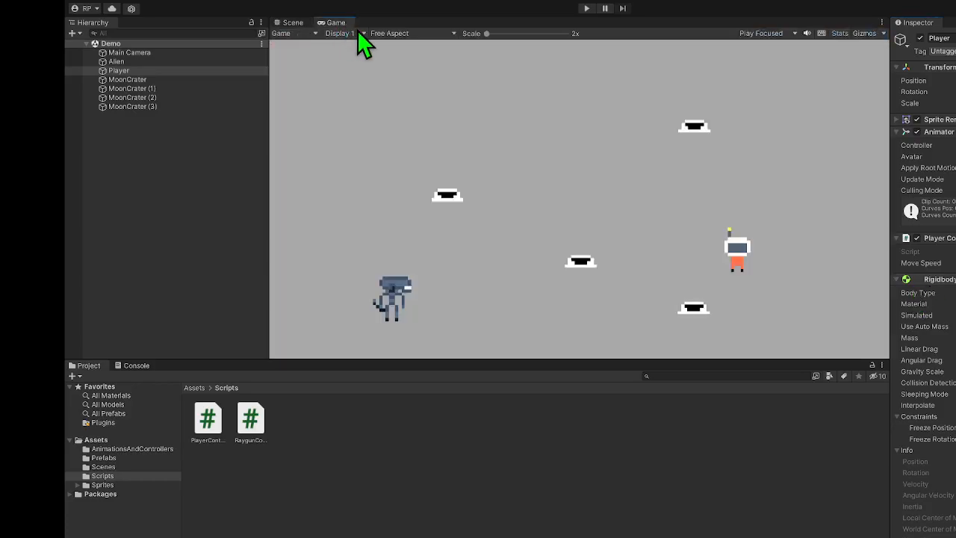
double_click(344, 22)
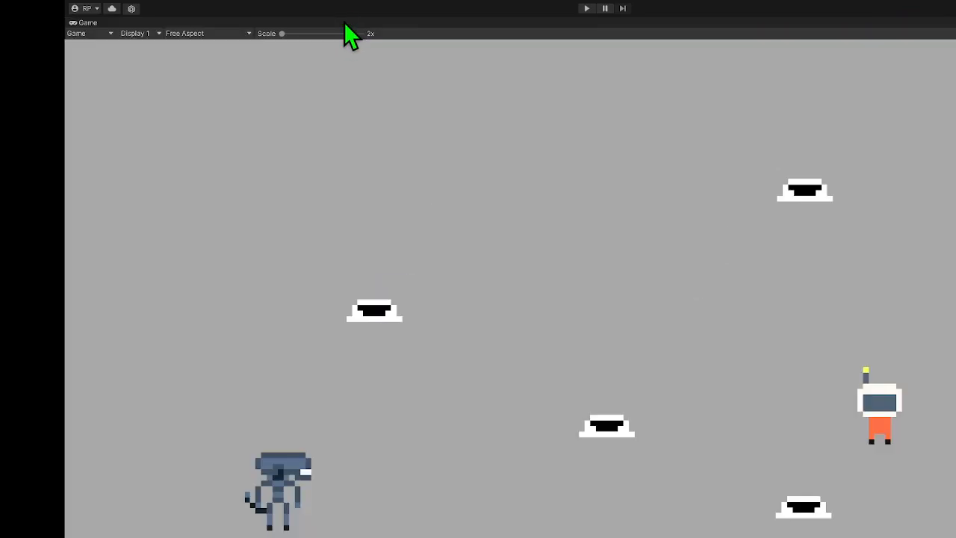
click(586, 8)
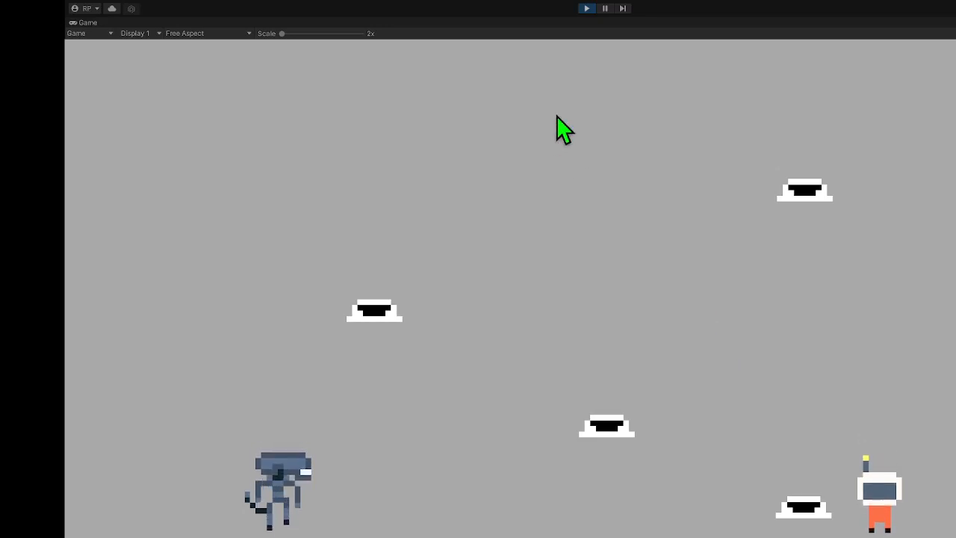
click(587, 9)
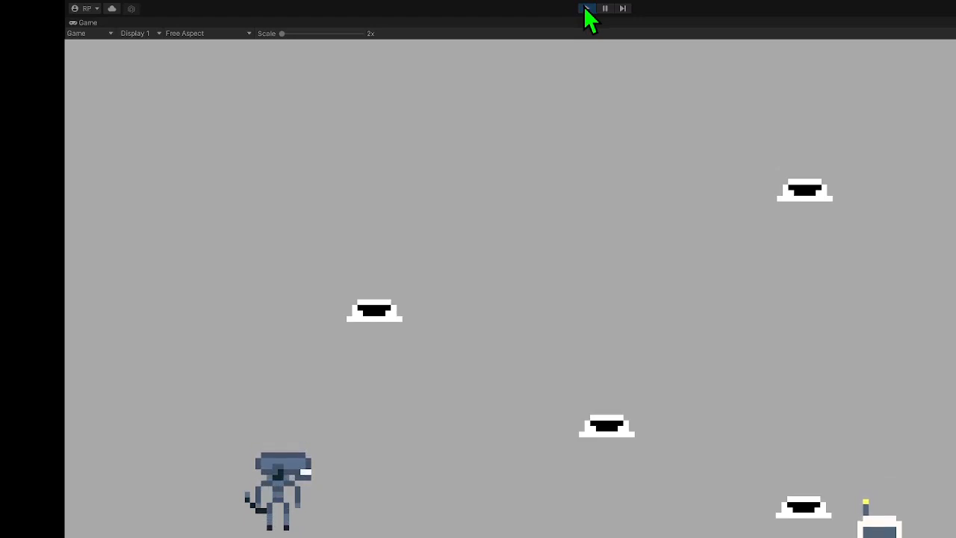
Restore the Game view to its normal size, look over the Player's Rigidbody 2D settings, and show the Console.
double_click(89, 23)
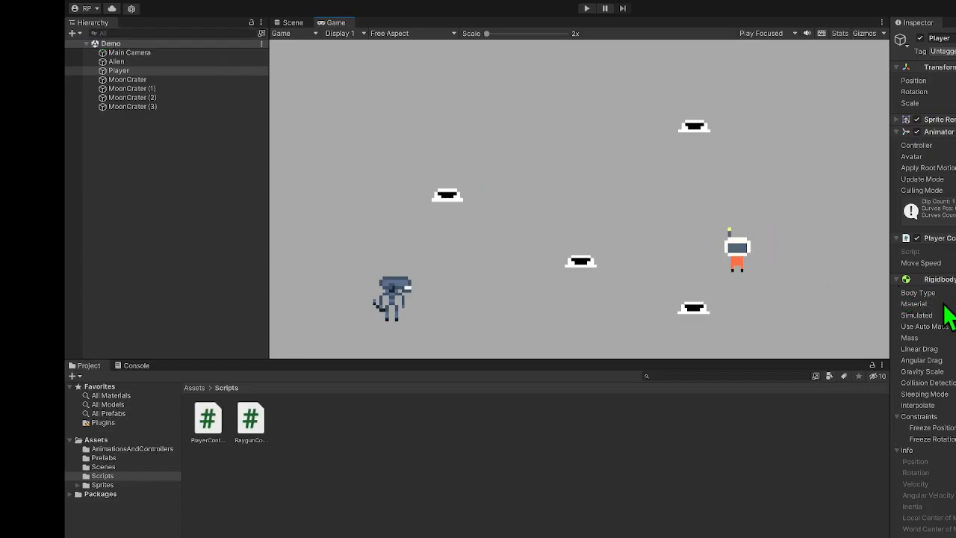
scroll(944, 302, down, 1)
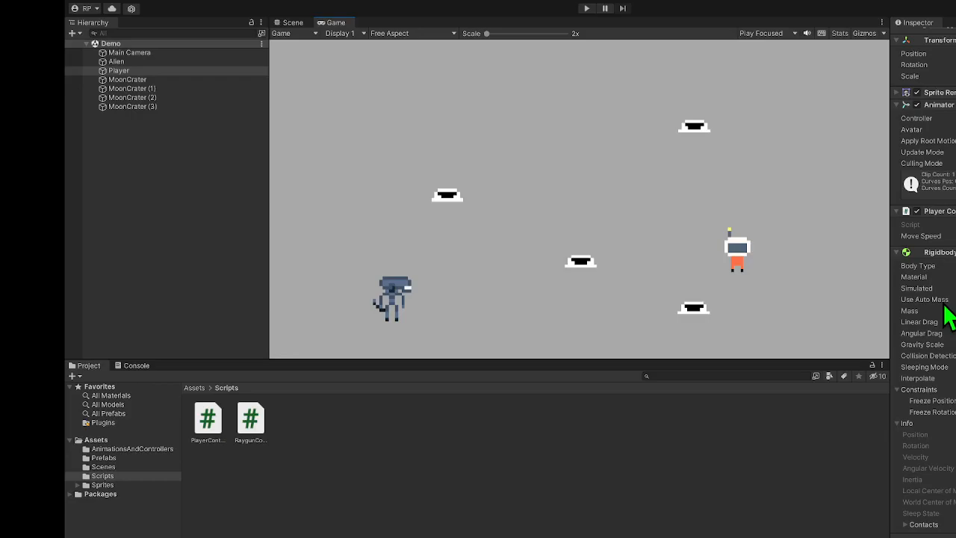
click(135, 365)
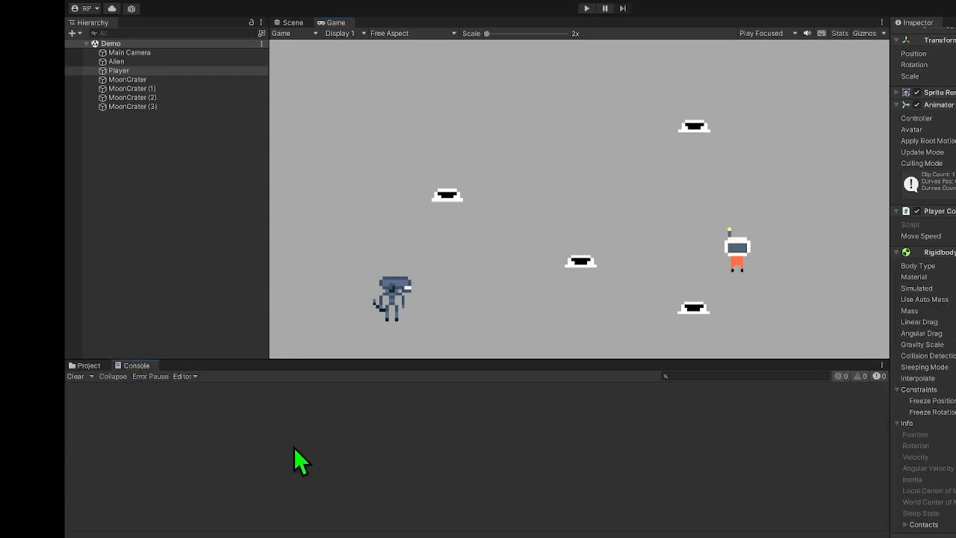
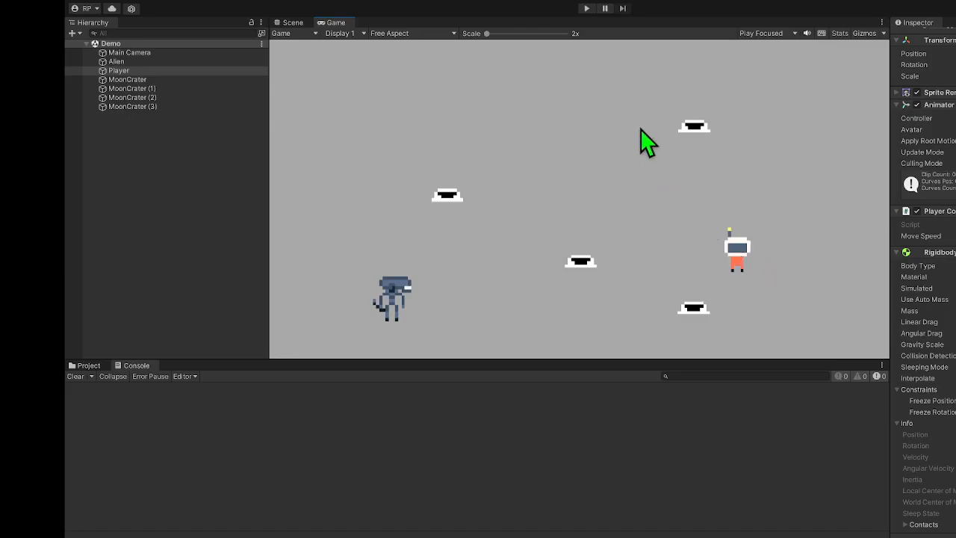
Run the game in a maximized Game view, move the player around in all directions, and stop the game.
double_click(336, 22)
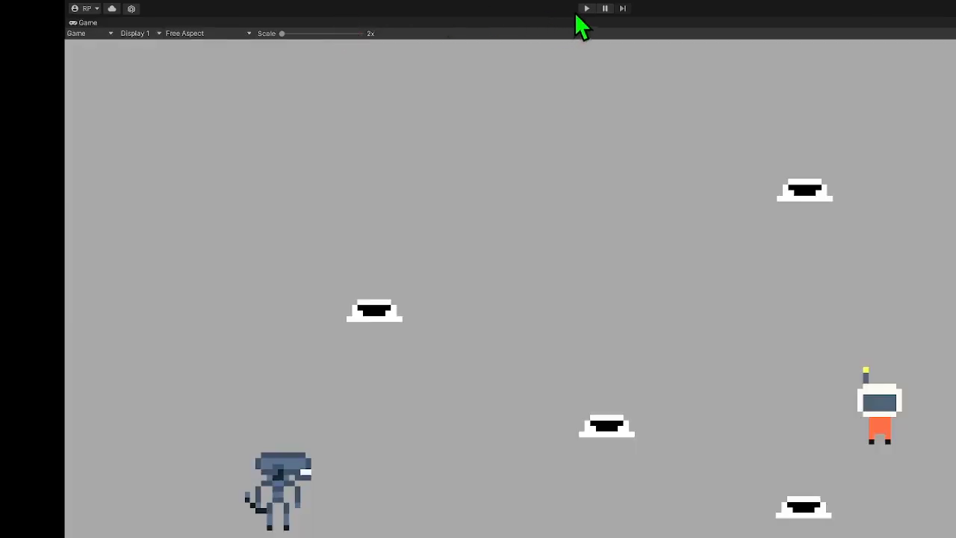
click(587, 9)
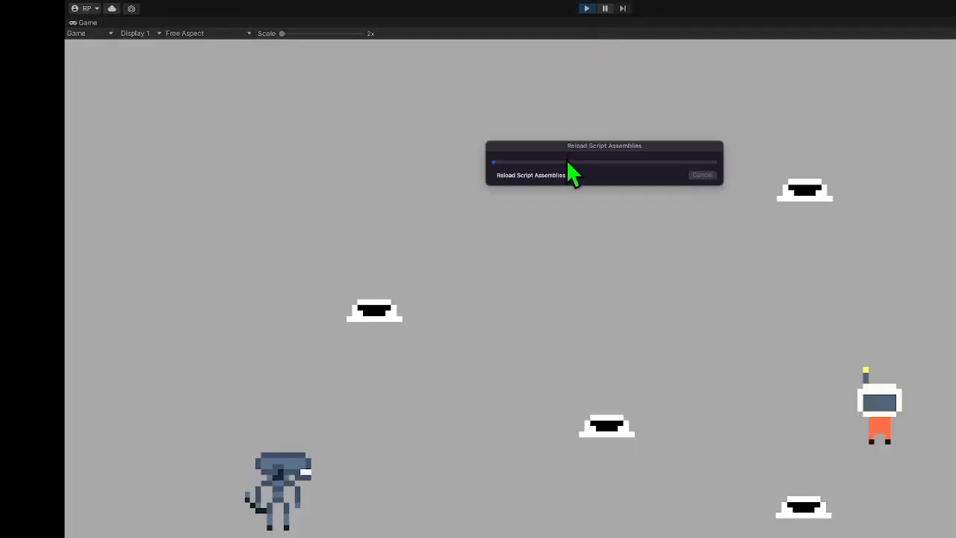
key(Left)
key(Up)
key(Left)
key(Down)
key(Right)
key(Down)
key(Up)
key(Left)
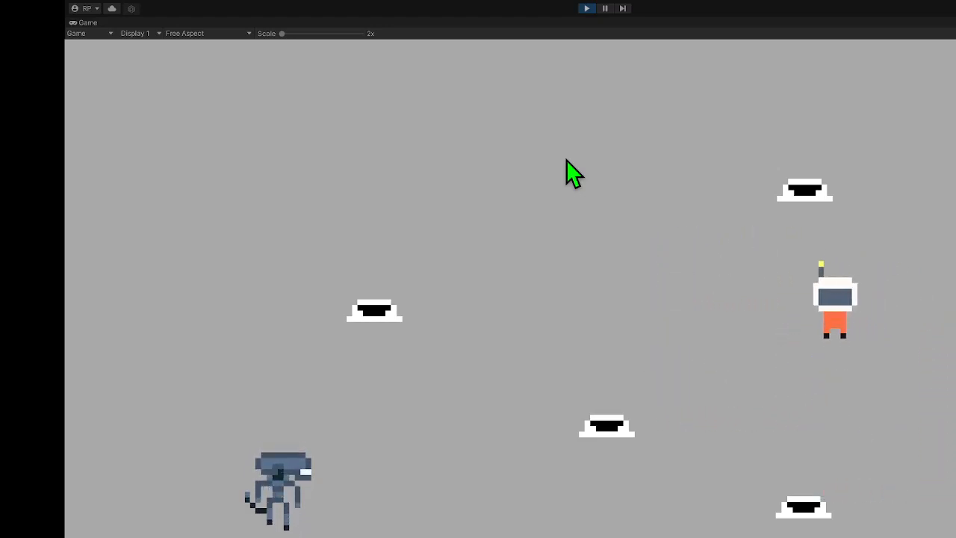
click(585, 9)
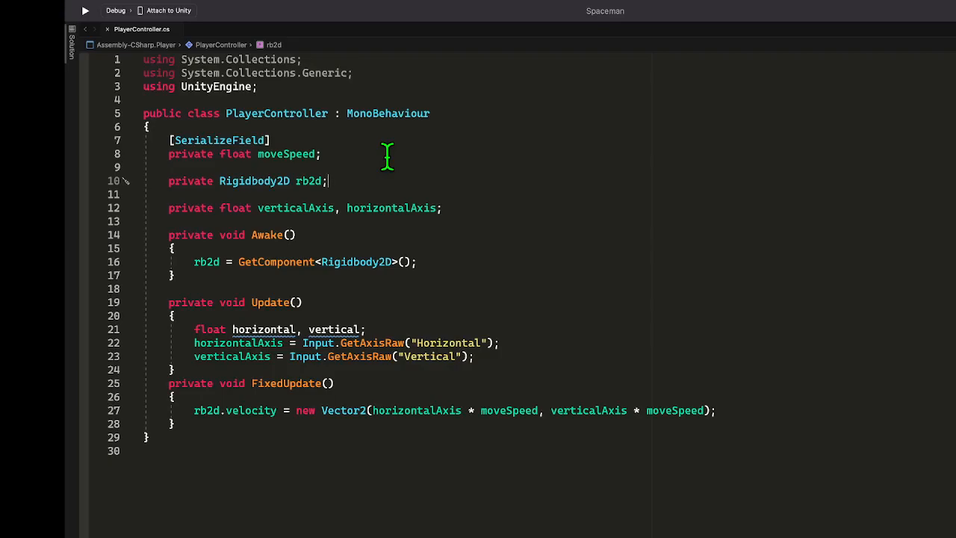
Try out a private int and a private double declaration below moveSpeed in the PlayerController script, and delete the unfinished line.
key(ctrl+Left)
key(ctrl+Right)
click(361, 155)
key(Return)
text(private in)
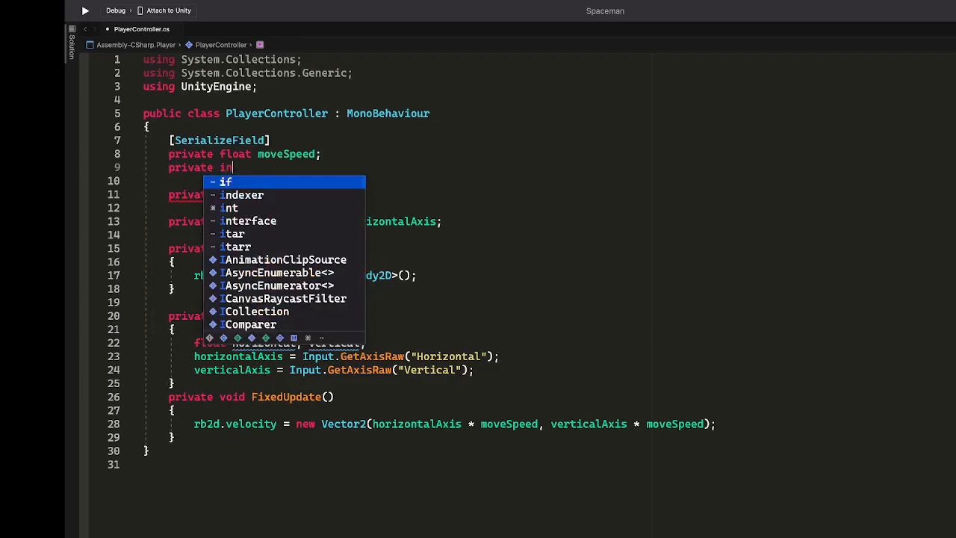
text(t)
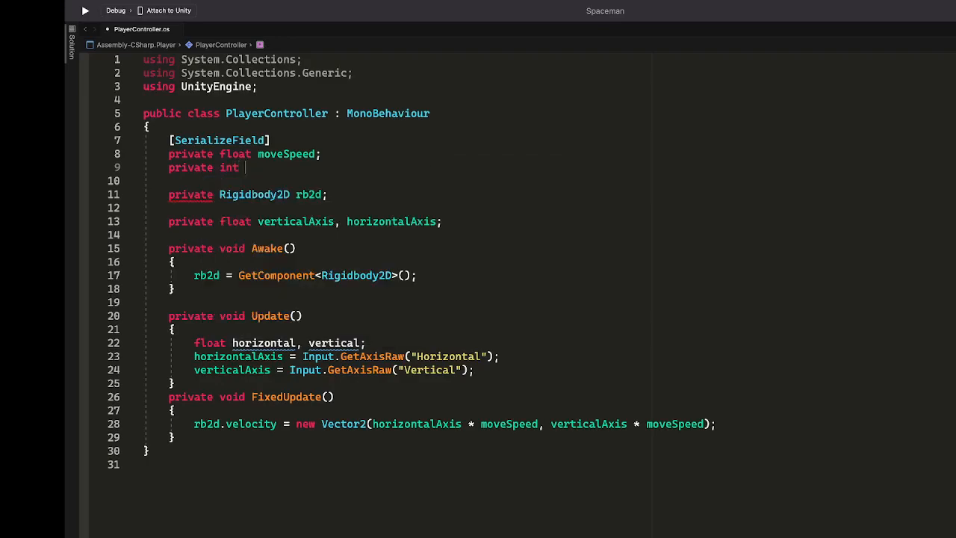
key(BackSpace)
key(BackSpace)
key(BackSpace)
key(BackSpace)
text(double)
shift+click(359, 142)
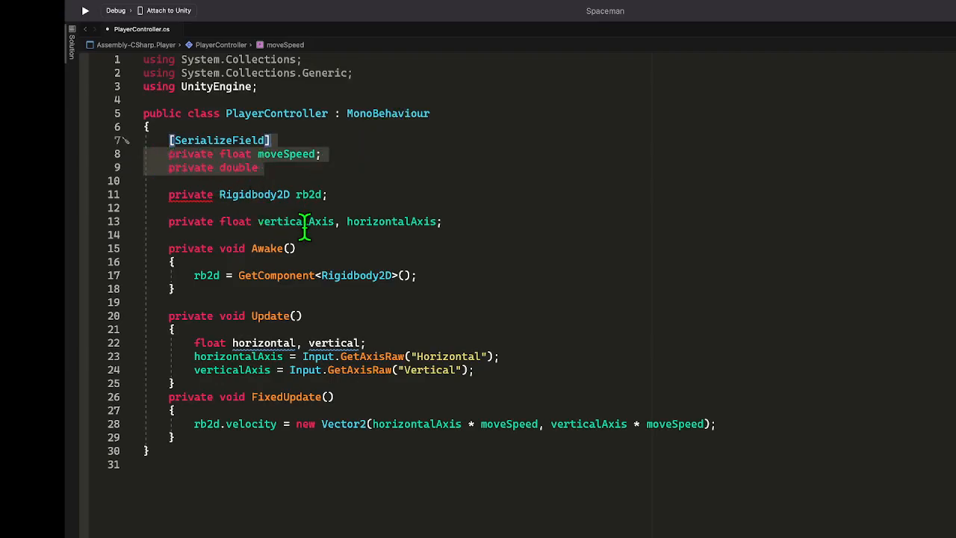
click(340, 165)
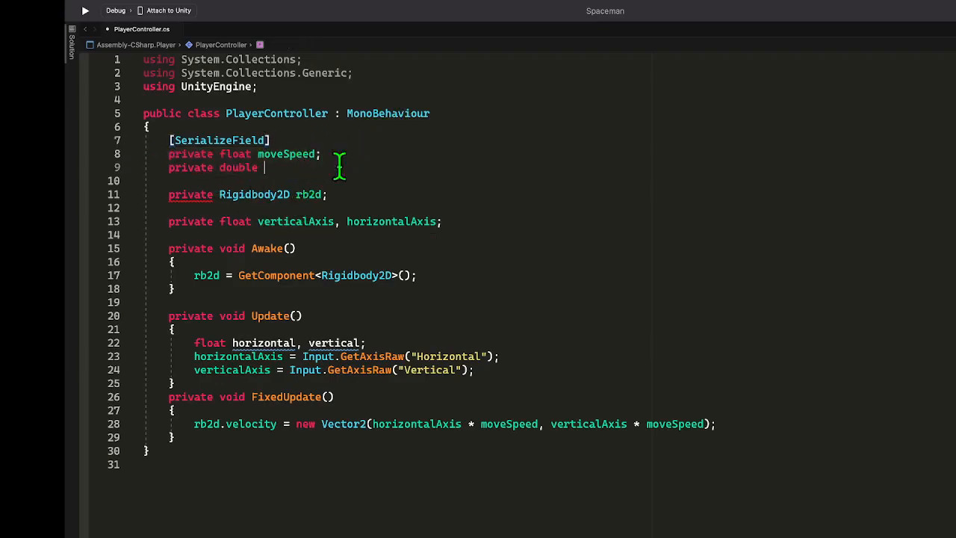
shift+click(368, 149)
key(BackSpace)
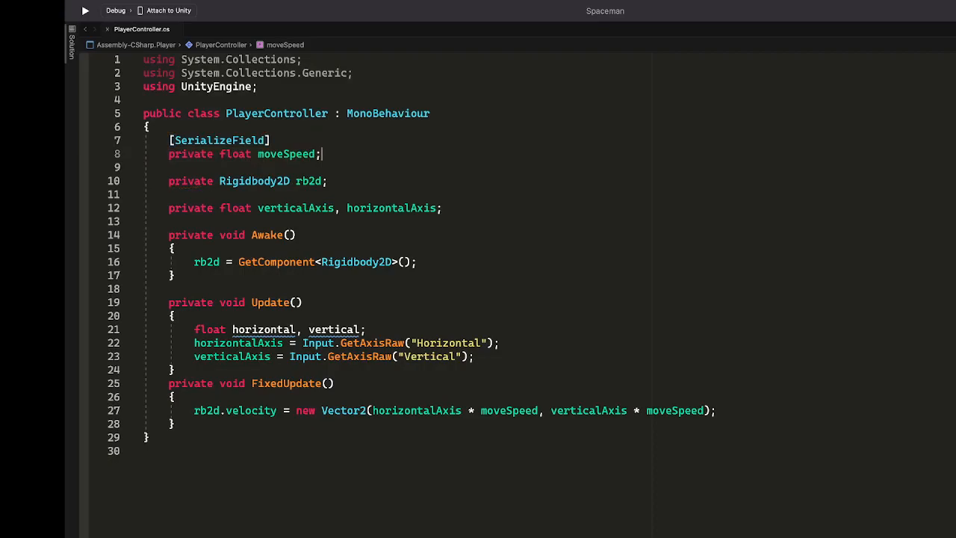
Review the rb2d field, the axis variables and the GetComponent<Rigidbody2D>() call alongside the Player's Rigidbody 2D component in Unity.
click(342, 181)
click(465, 207)
click(435, 262)
key(ctrl+Left)
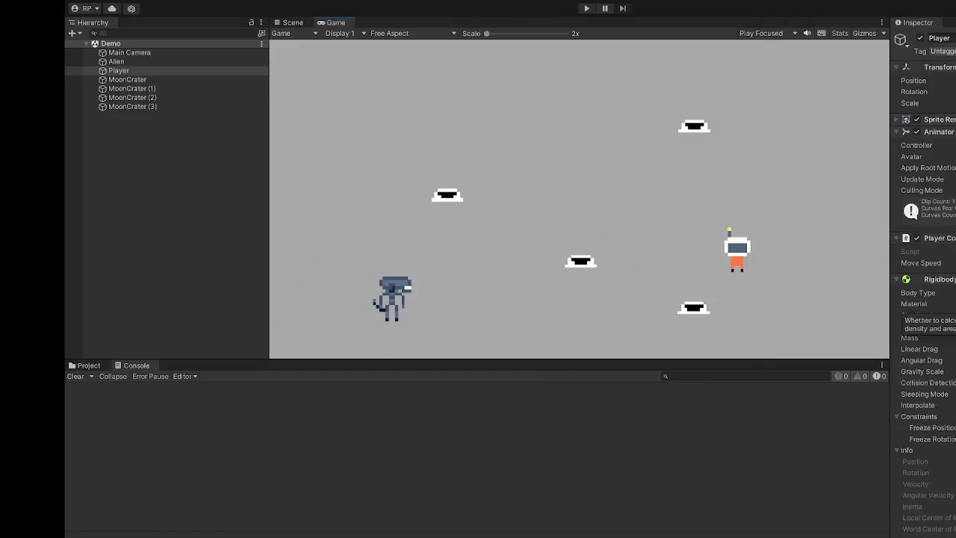
key(ctrl+Right)
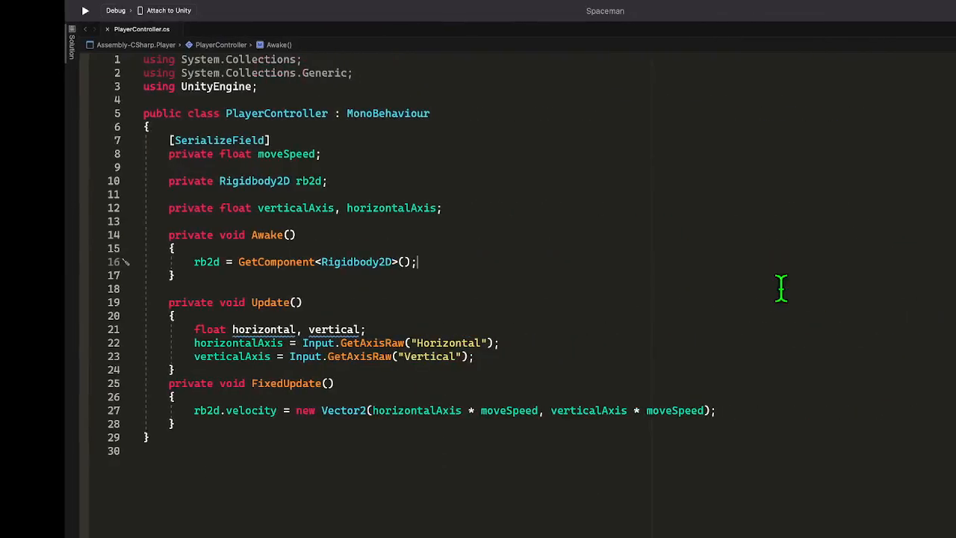
Delete the unused local declaration "float horizontal, vertical;" from the Update method.
click(401, 329)
double_click(258, 329)
click(422, 334)
drag(409, 326, 408, 321)
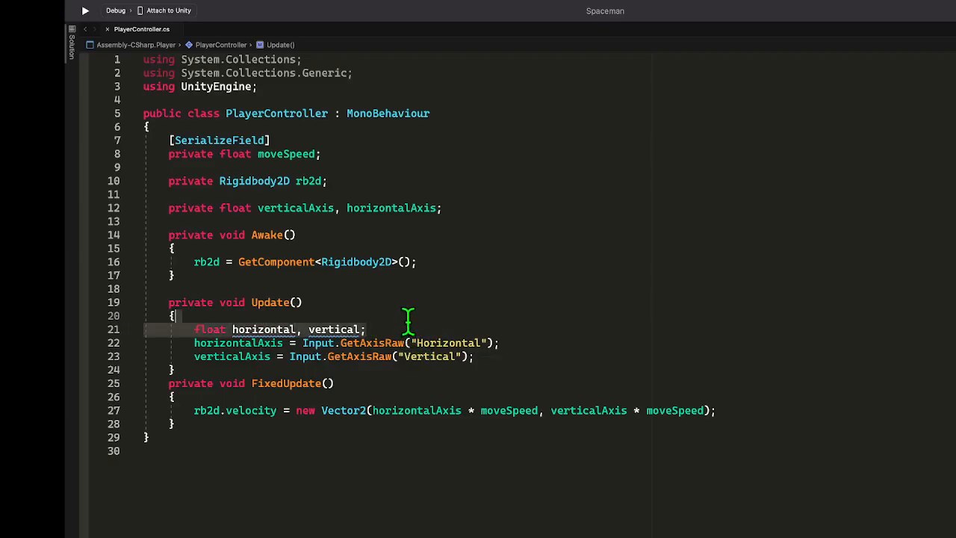
key(BackSpace)
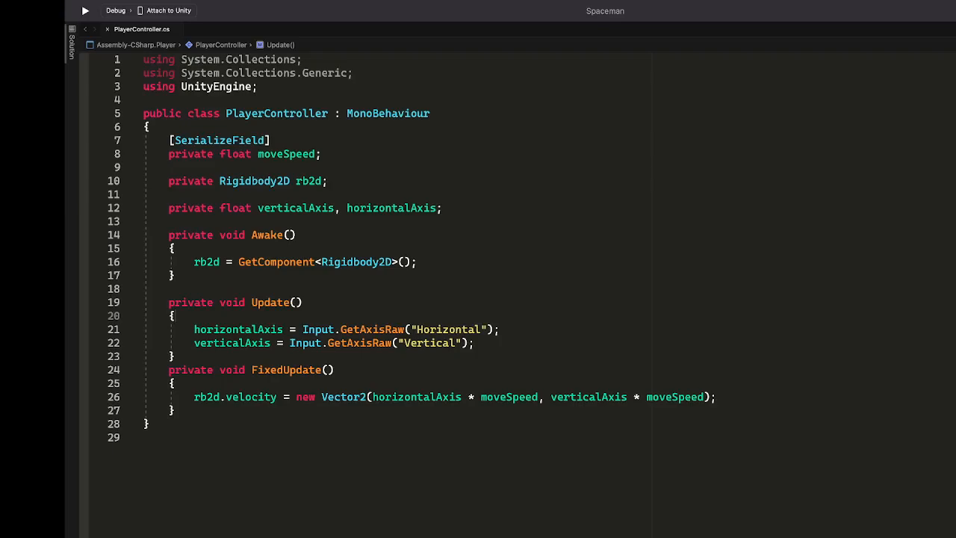
Examine the velocity assignment and its Vector2 in FixedUpdate alongside the Player's Rigidbody 2D settings in Unity.
click(247, 397)
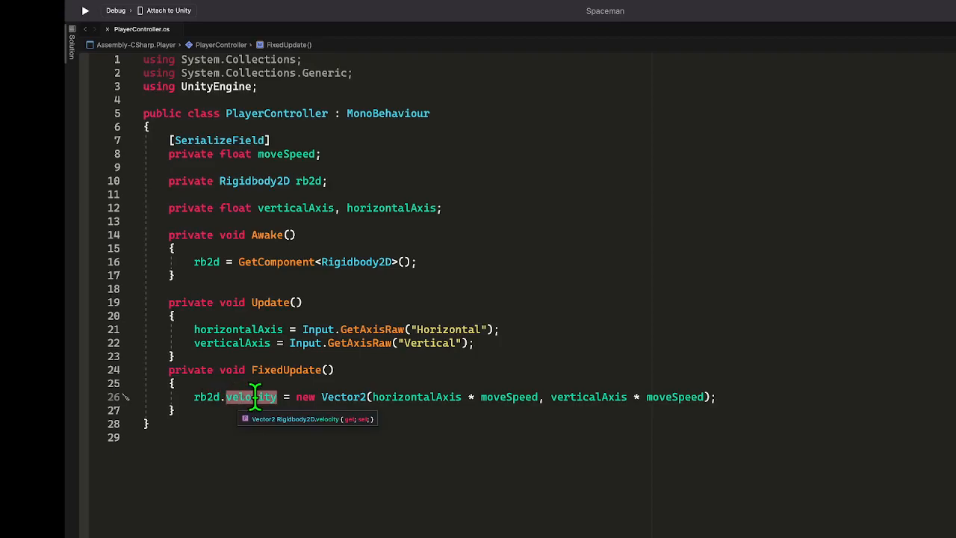
key(ctrl+Left)
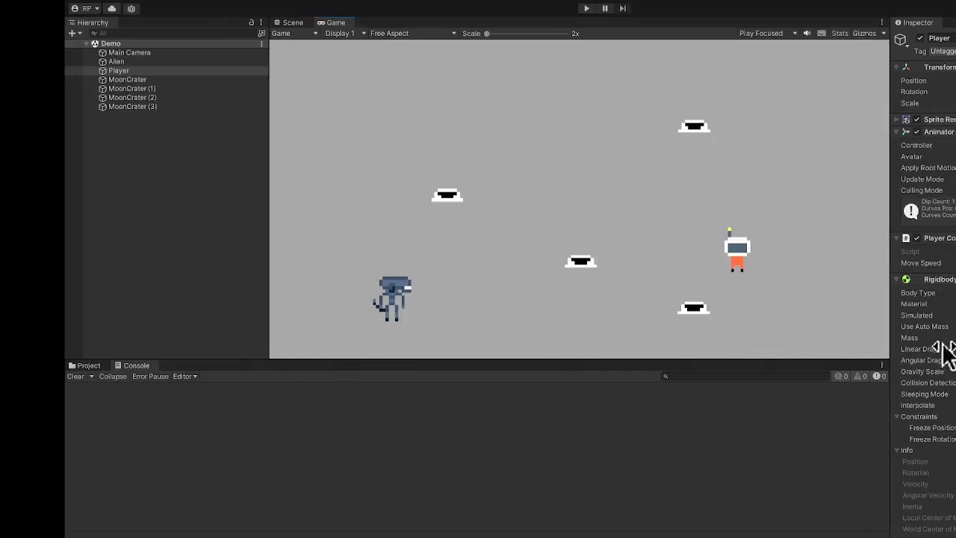
click(918, 338)
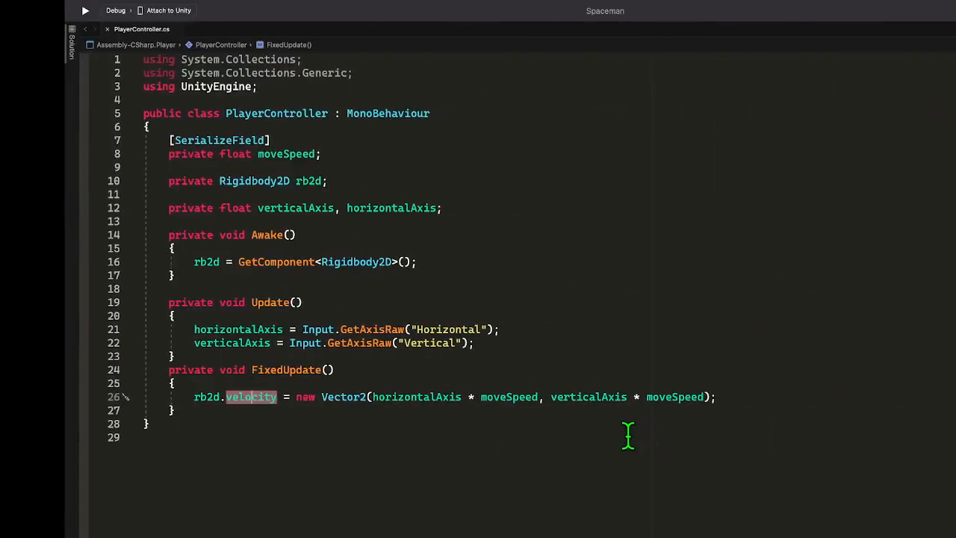
click(775, 400)
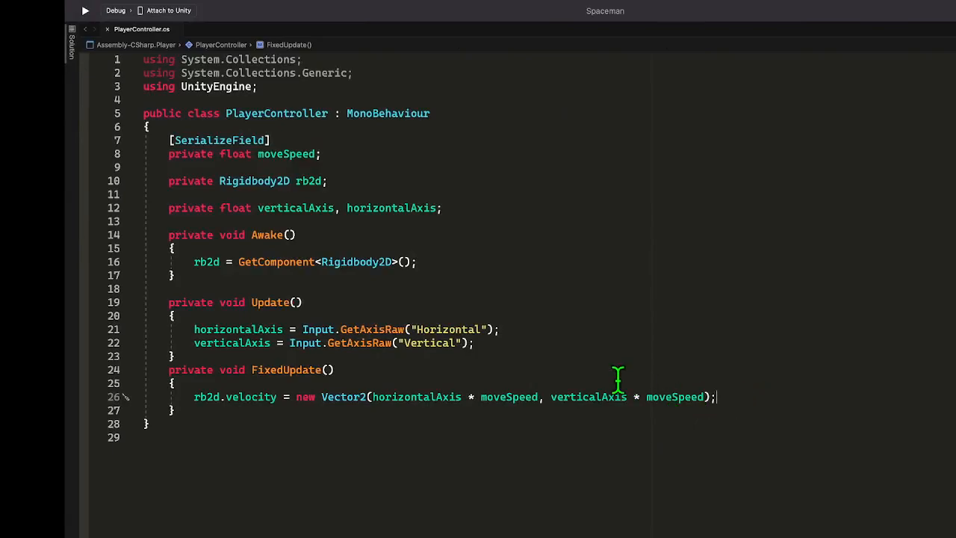
double_click(346, 396)
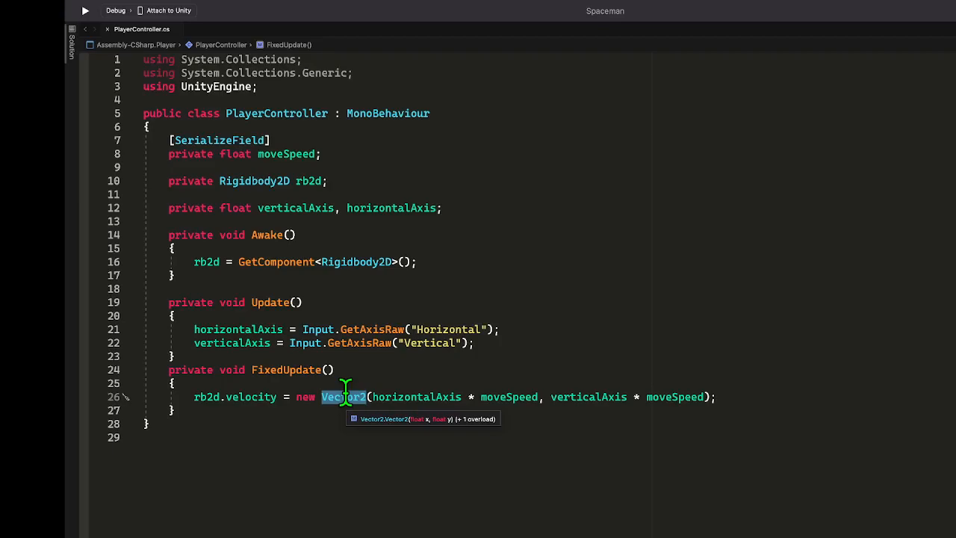
click(738, 401)
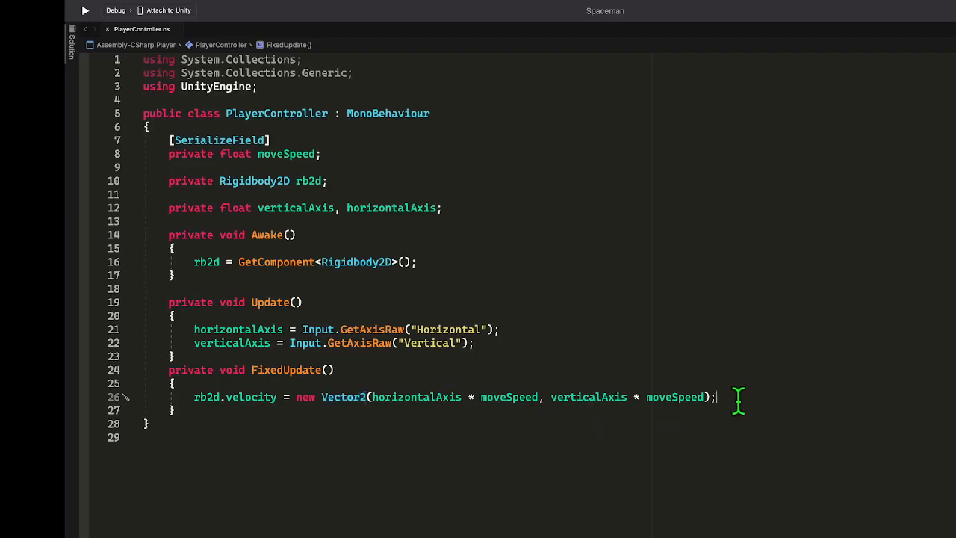
key(Return)
text(<x>Matrix4x4,y)
key(BackSpace)
key(BackSpace)
key(BackSpace)
key(BackSpace)
key(BackSpace)
key(BackSpace)
key(BackSpace)
key(BackSpace)
key(BackSpace)
key(BackSpace)
key(BackSpace)
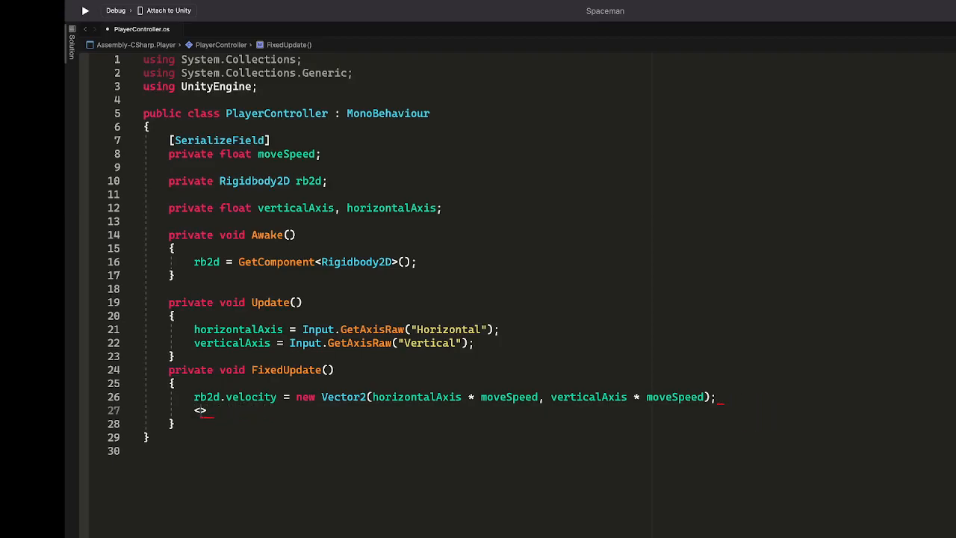
key(BackSpace)
key(BackSpace)
Add the comment "// <x,y>" above the velocity assignment in FixedUpdate.
click(235, 385)
key(Return)
text(// )
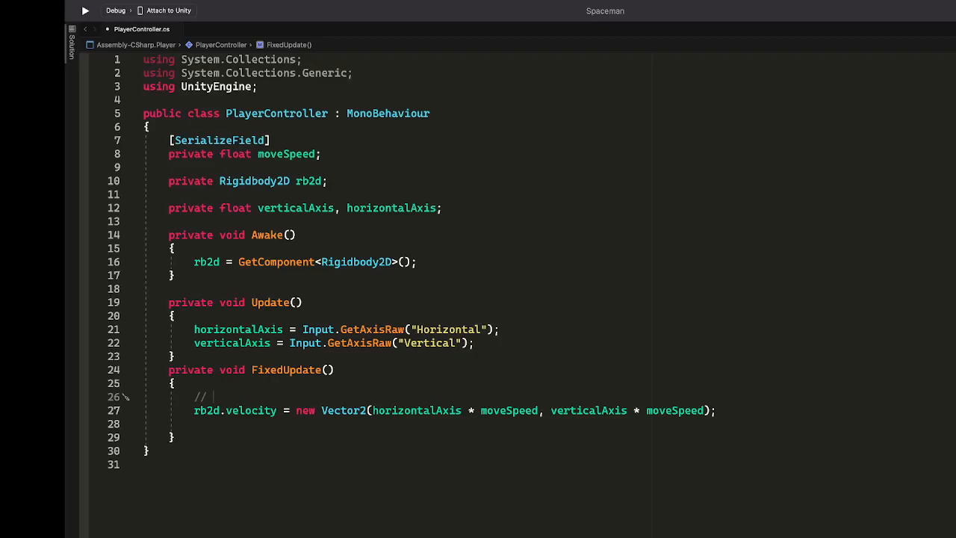
text(<x,y>)
Examine how the Vector2 arguments multiply each axis by moveSpeed, and compare with the Player's Move Speed setting in Unity.
click(743, 416)
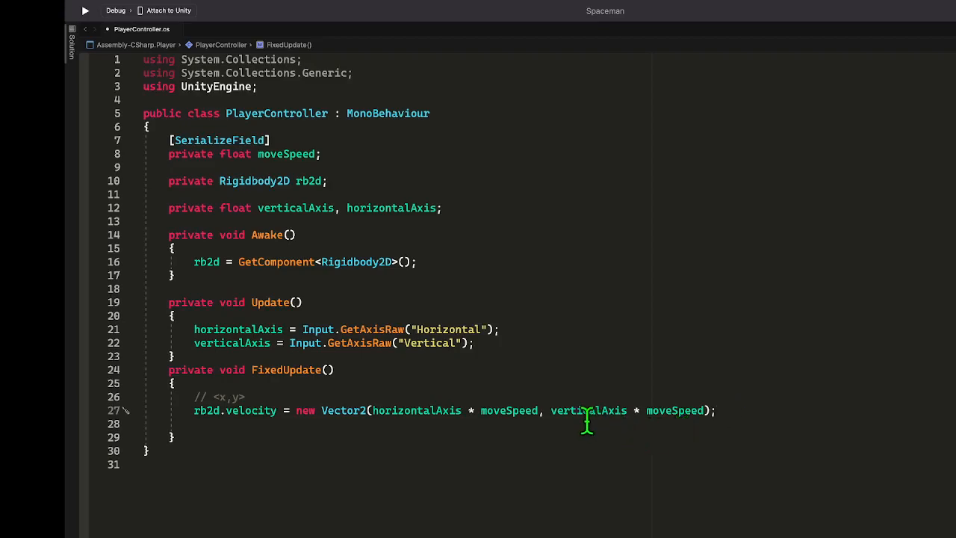
drag(538, 411, 375, 403)
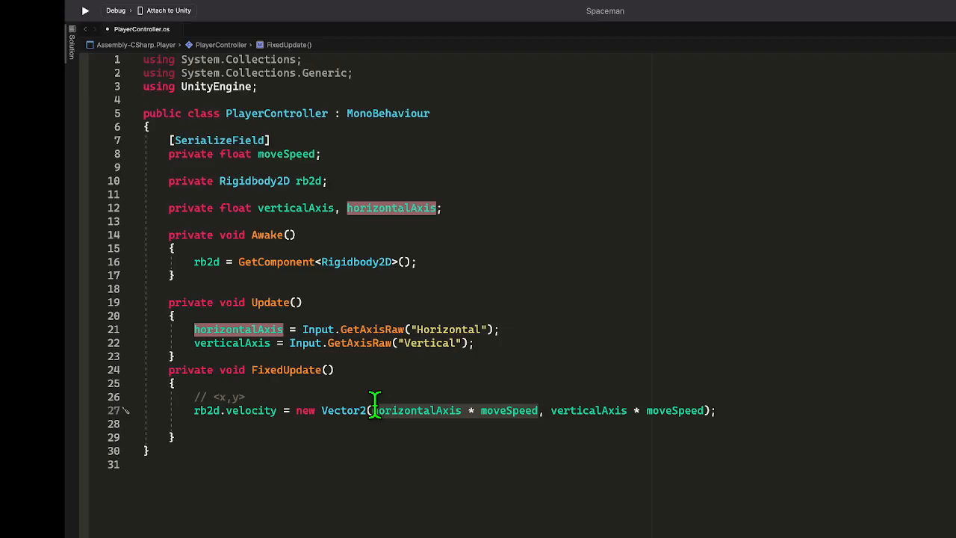
click(432, 437)
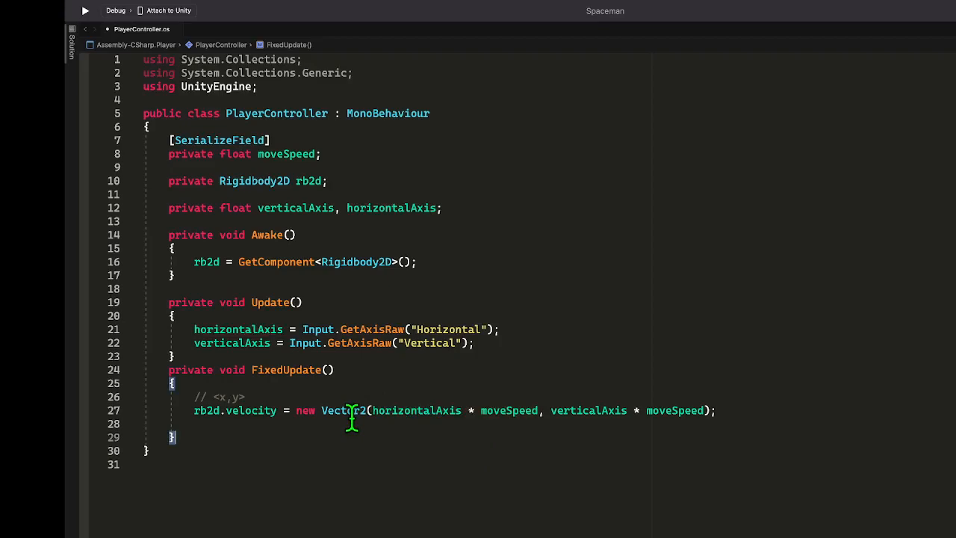
click(543, 410)
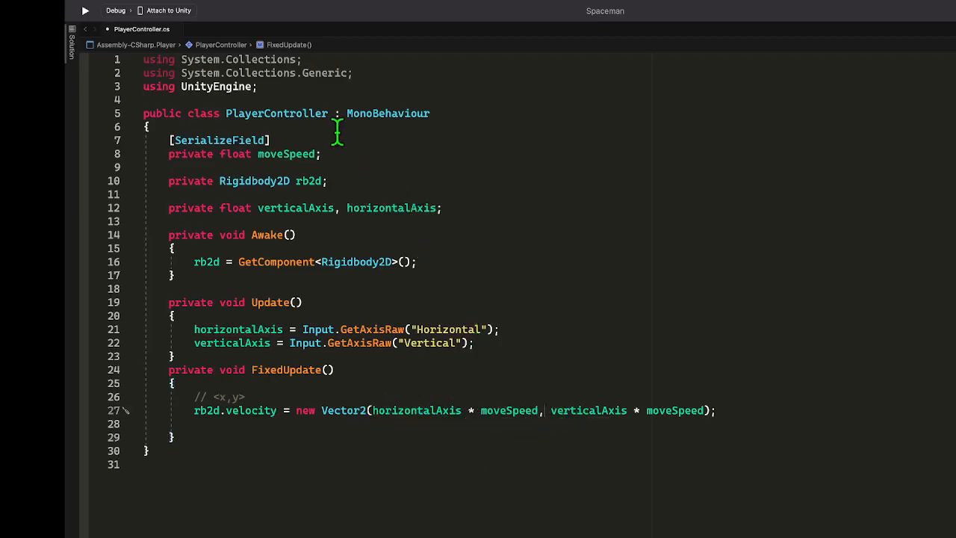
key(super+Tab)
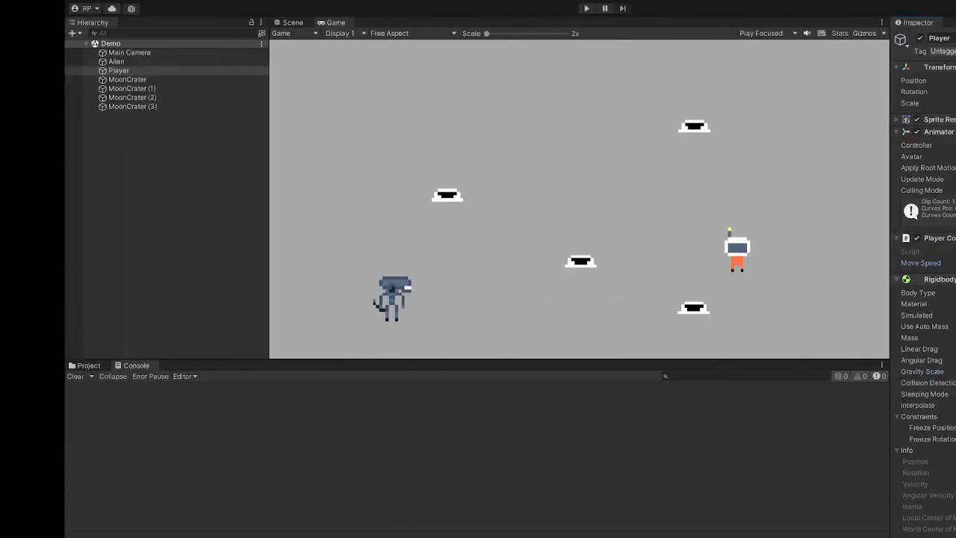
key(super+Tab)
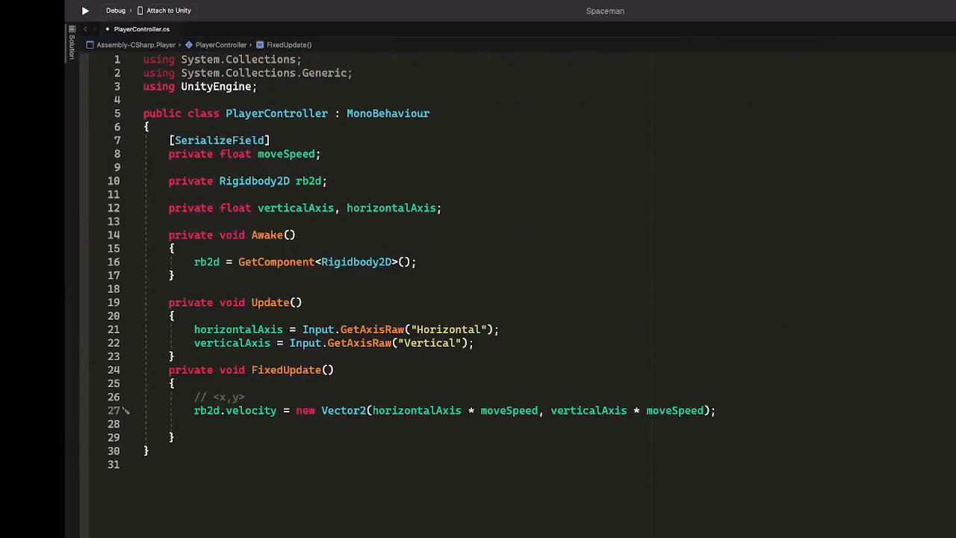
click(815, 398)
key(super+Tab)
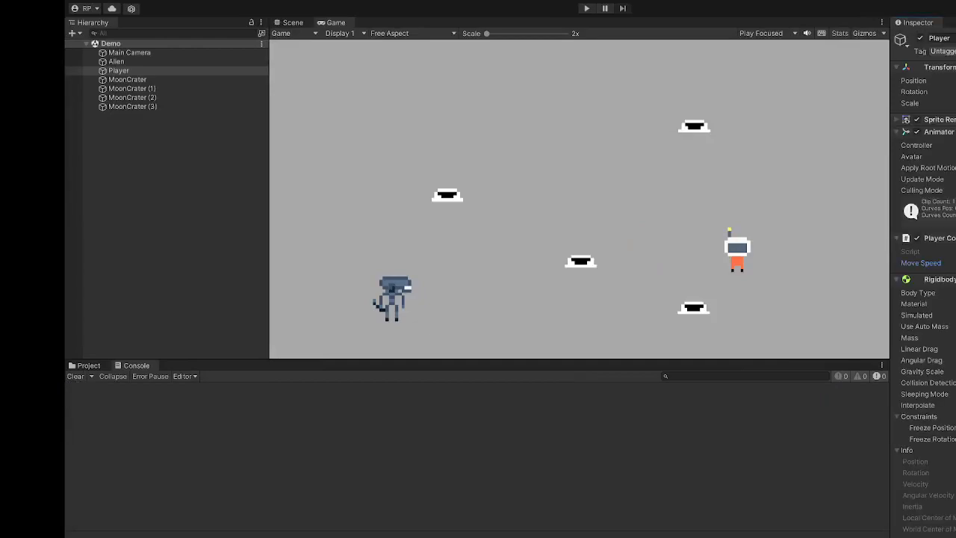
Save the changes, run the game in Unity, move the player around in all directions, and stop the game.
click(822, 439)
key(ctrl+s)
click(789, 293)
click(586, 8)
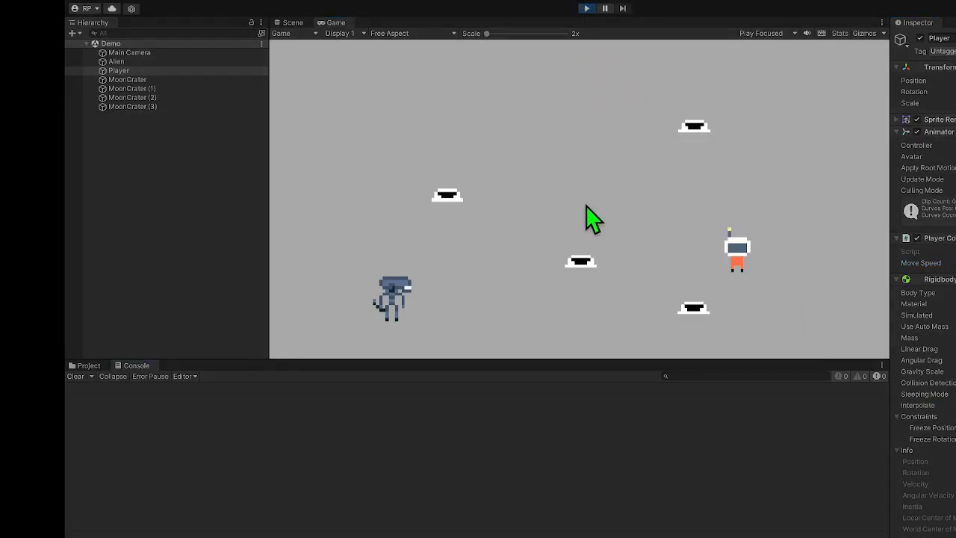
key(Left)
key(Right)
key(Left)
key(Up)
key(Left)
key(Down)
key(Right)
key(Up)
key(Right)
key(Left)
key(Down)
key(Left)
key(Up)
key(Right)
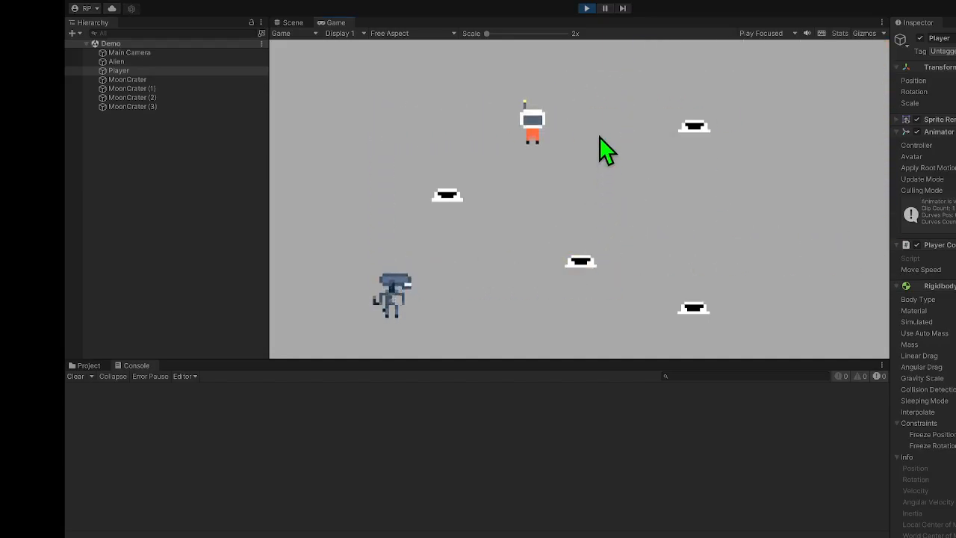
click(588, 9)
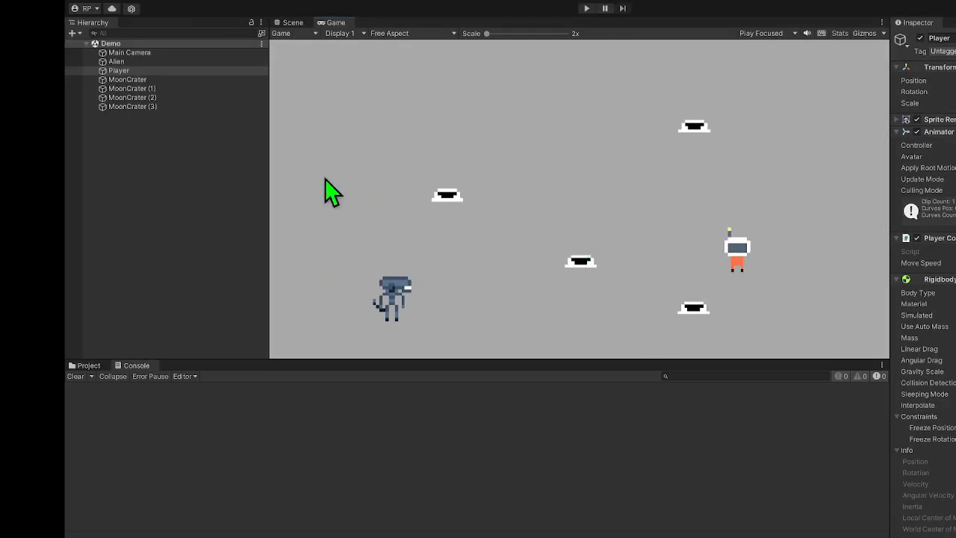
Examine the Gravity Scale setting in the Player's Rigidbody 2D component.
click(163, 70)
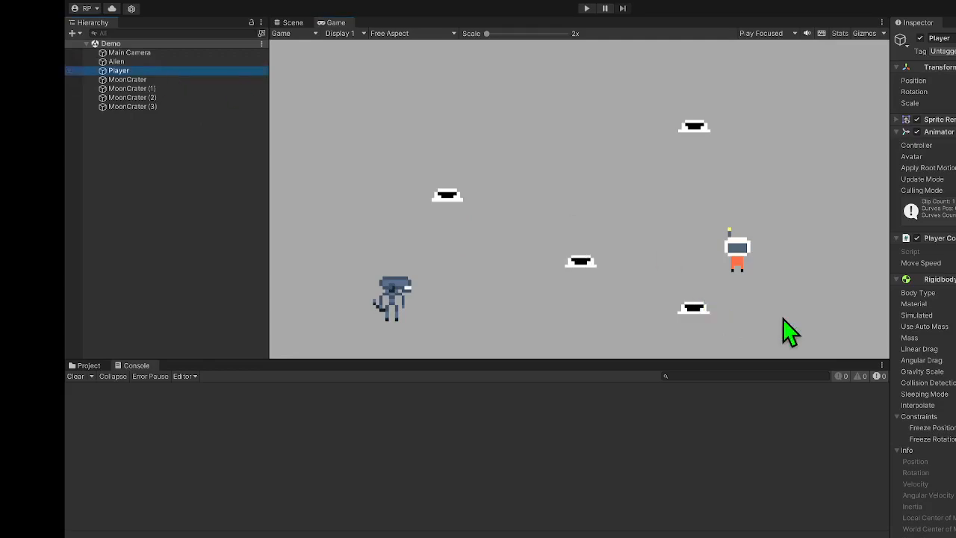
scroll(907, 363, down, 1)
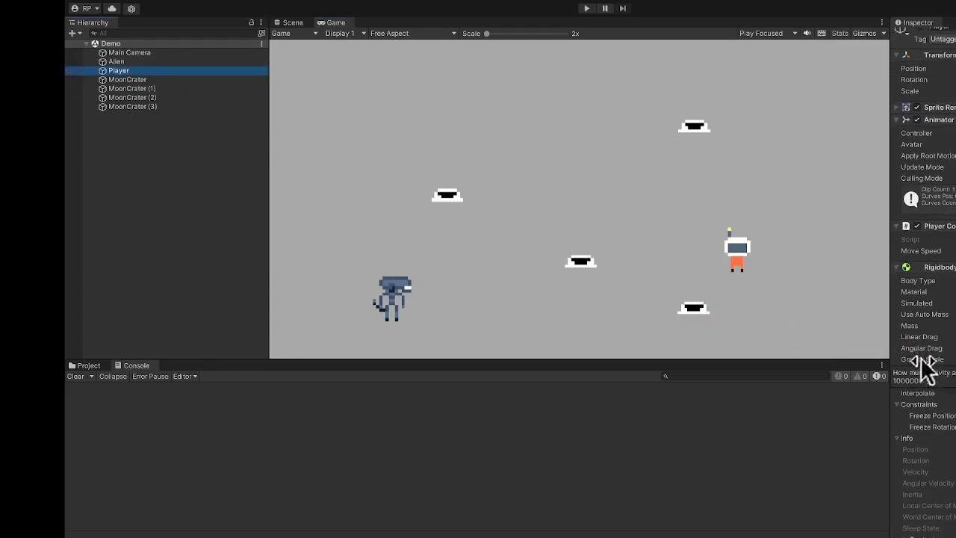
click(952, 359)
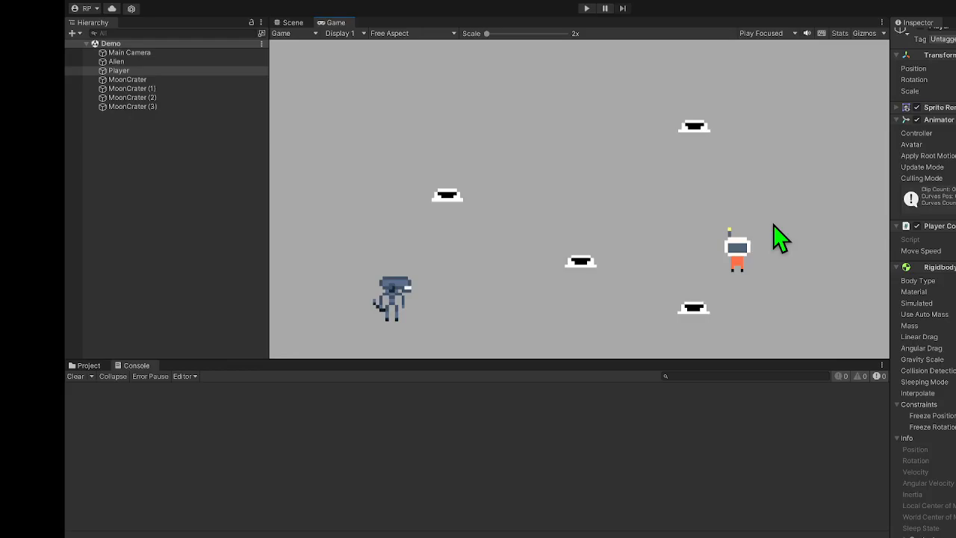
Add a Box Collider 2D component to the Player.
click(201, 71)
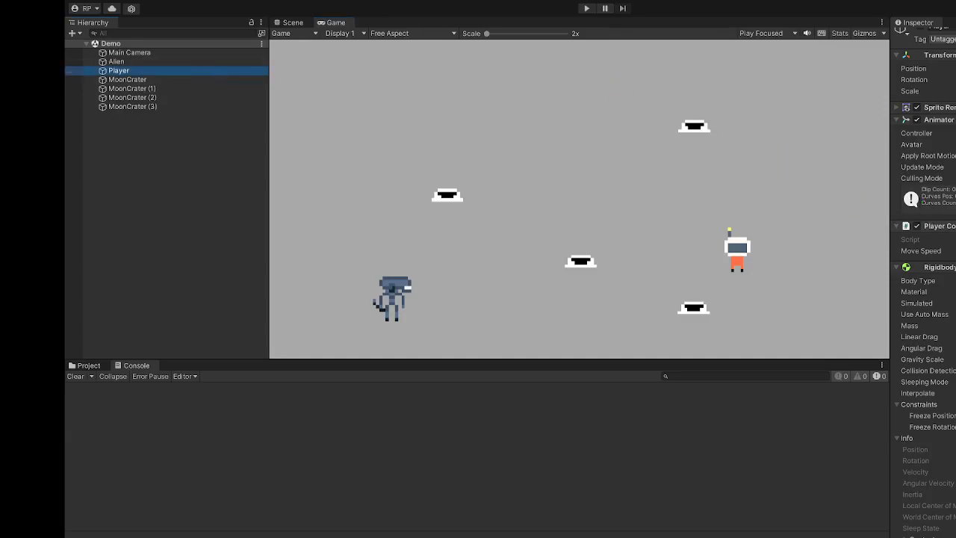
scroll(899, 28, down, 1)
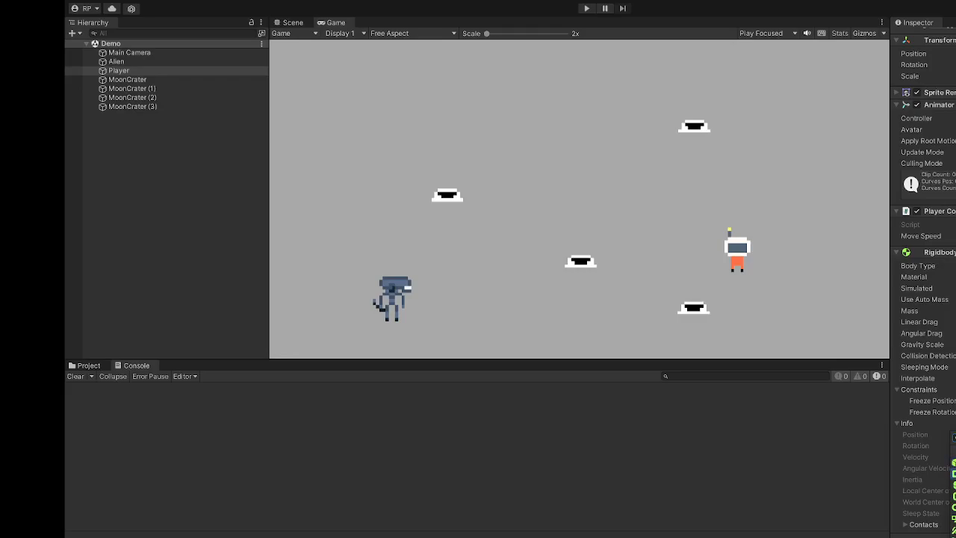
key(Return)
scroll(923, 279, down, 5)
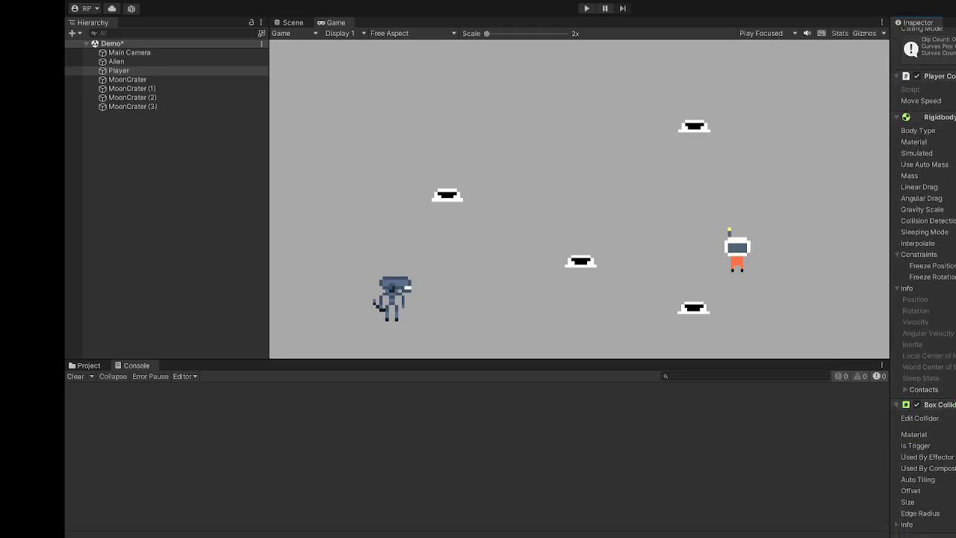
Edit the Player's box collider in the Scene view, pulling its sides and top edge in to the helmet and leaving out the antenna.
click(293, 22)
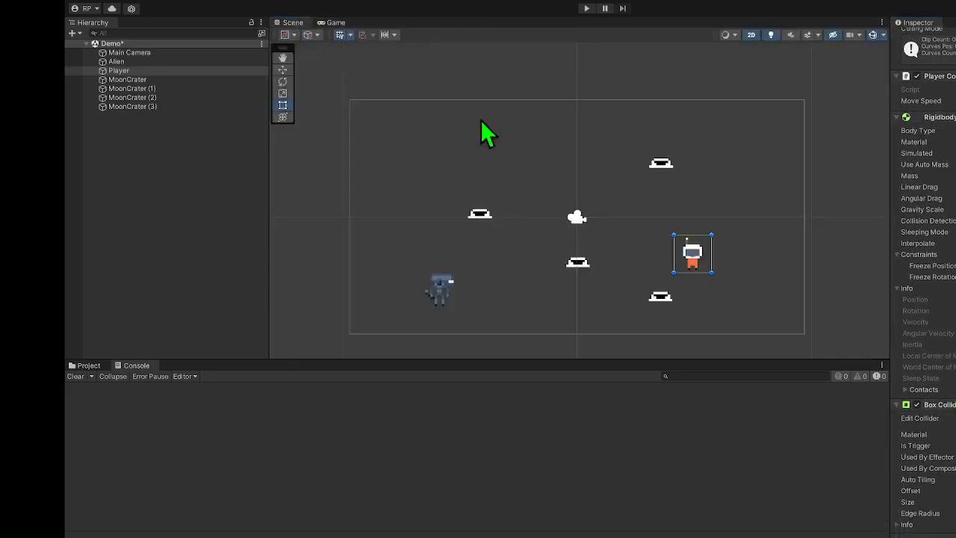
scroll(585, 199, up, 3)
middle_drag(585, 199, 463, 113)
scroll(615, 178, up, 5)
scroll(615, 178, up, 2)
middle_drag(617, 186, 644, 198)
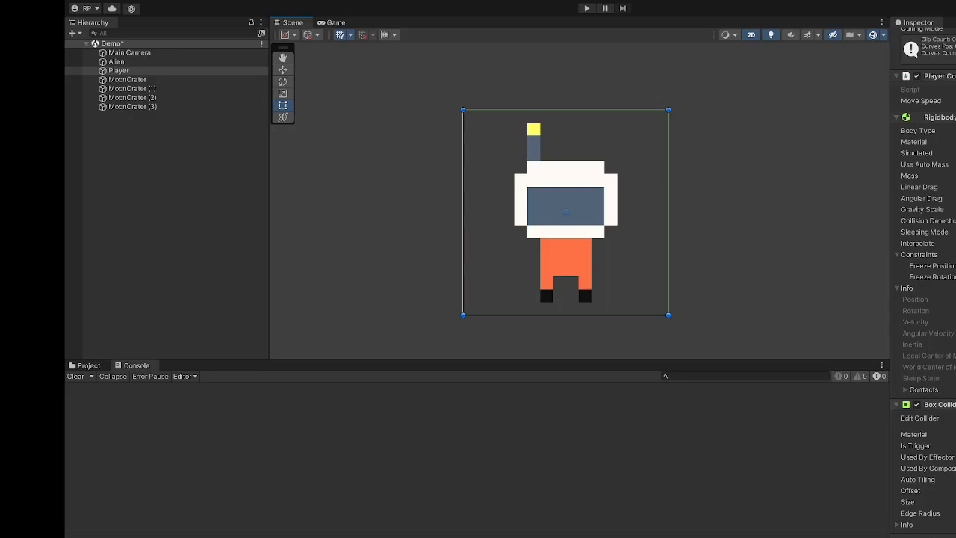
click(930, 419)
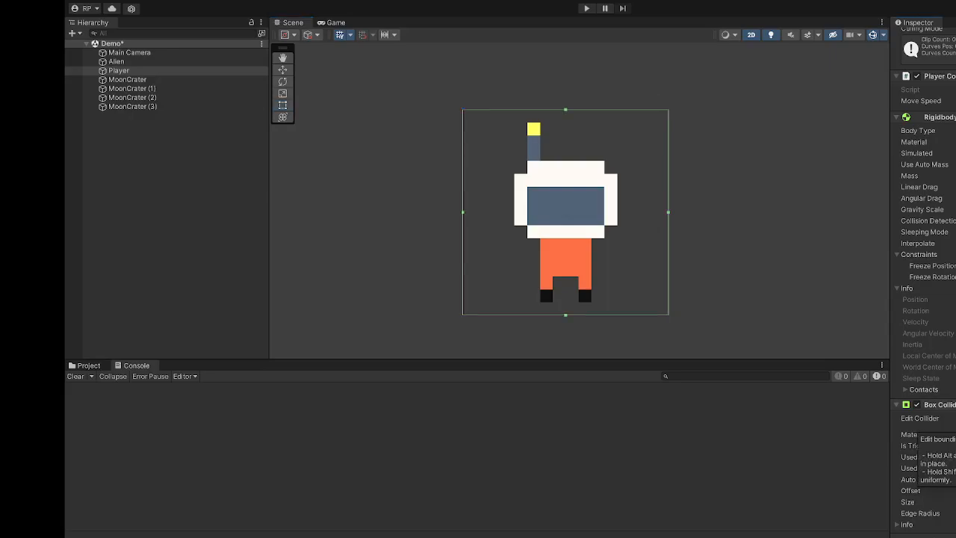
drag(667, 211, 618, 220)
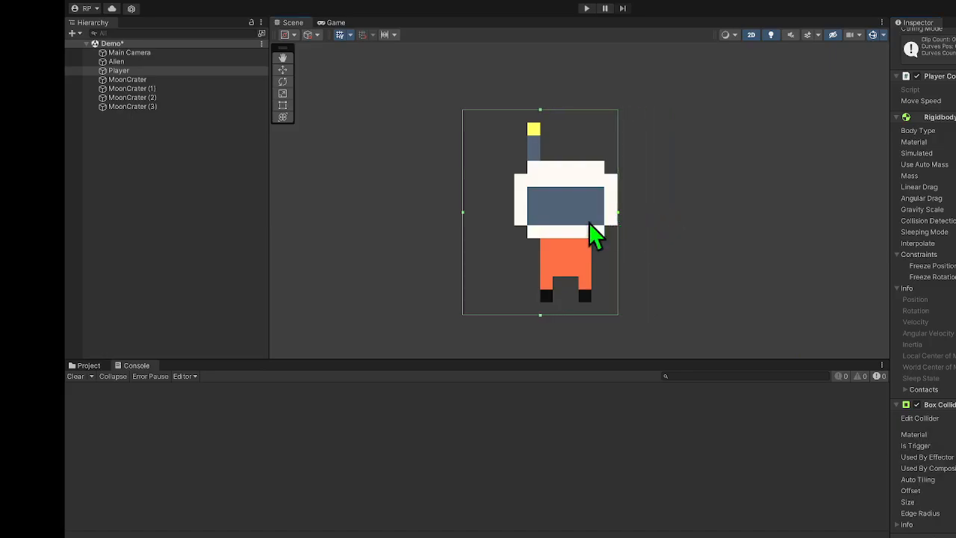
middle_drag(469, 217, 493, 215)
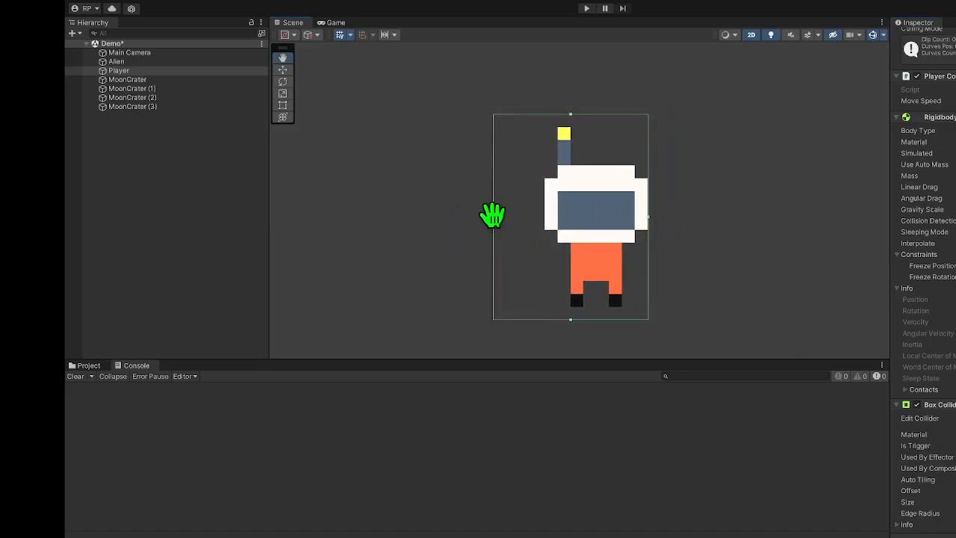
drag(493, 216, 545, 219)
drag(596, 115, 598, 165)
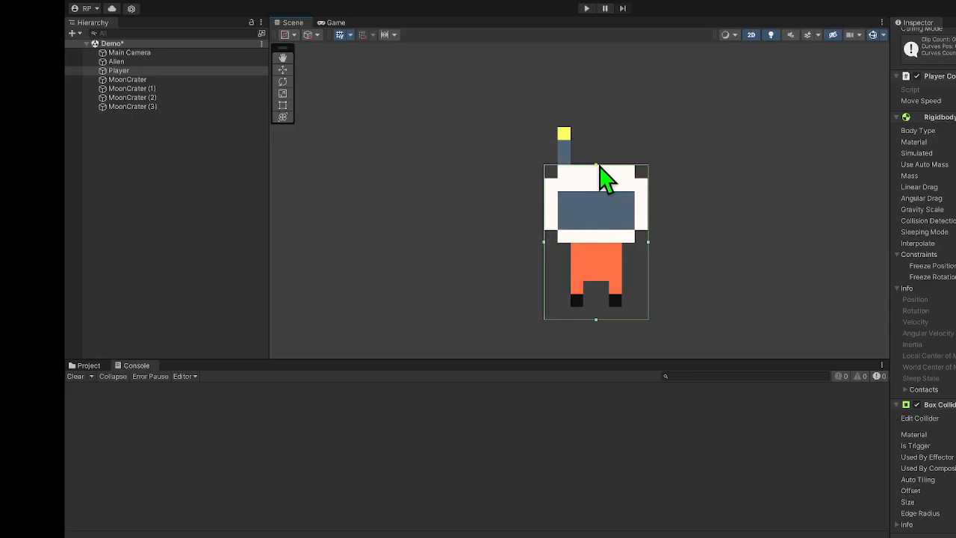
Raise the bottom edge of the Player's box collider to the astronaut's feet and save the scene.
click(597, 321)
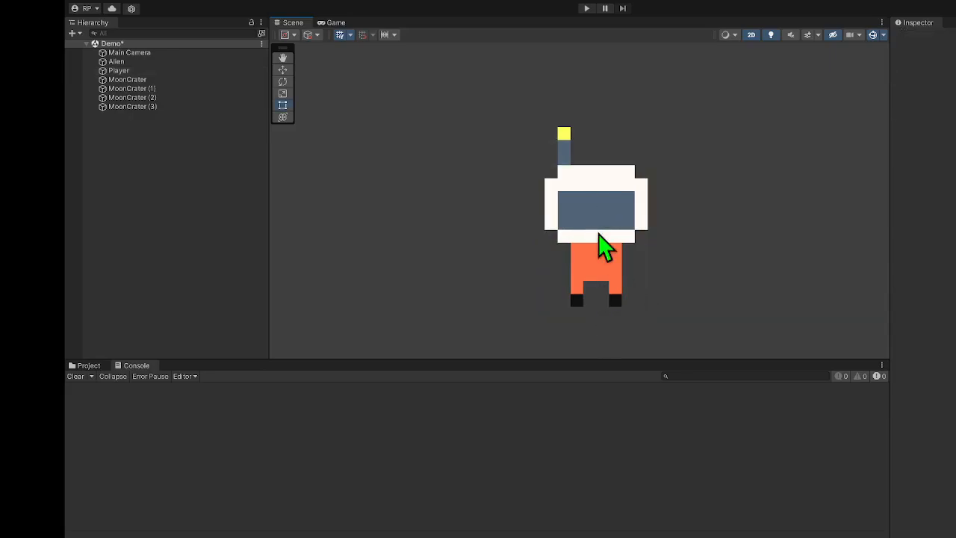
click(596, 230)
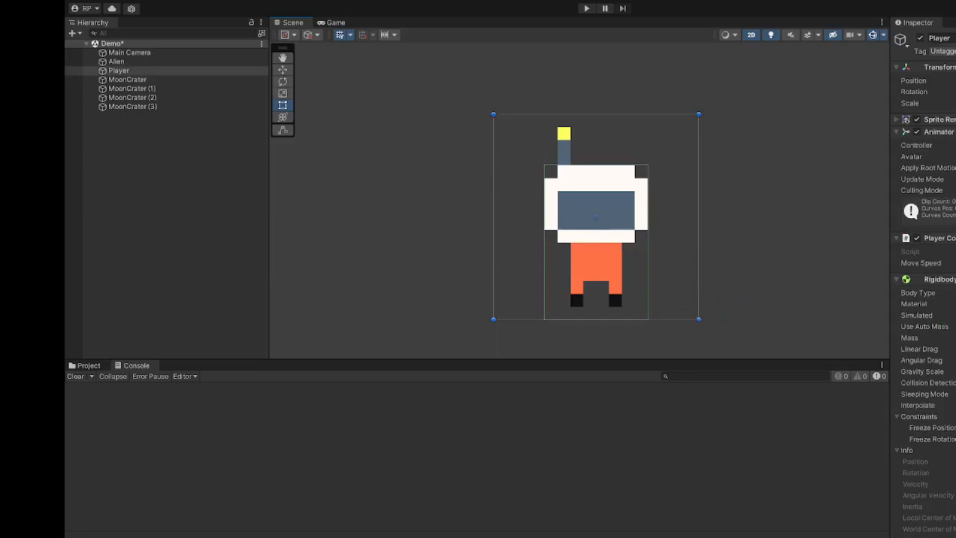
scroll(924, 298, down, 5)
click(953, 418)
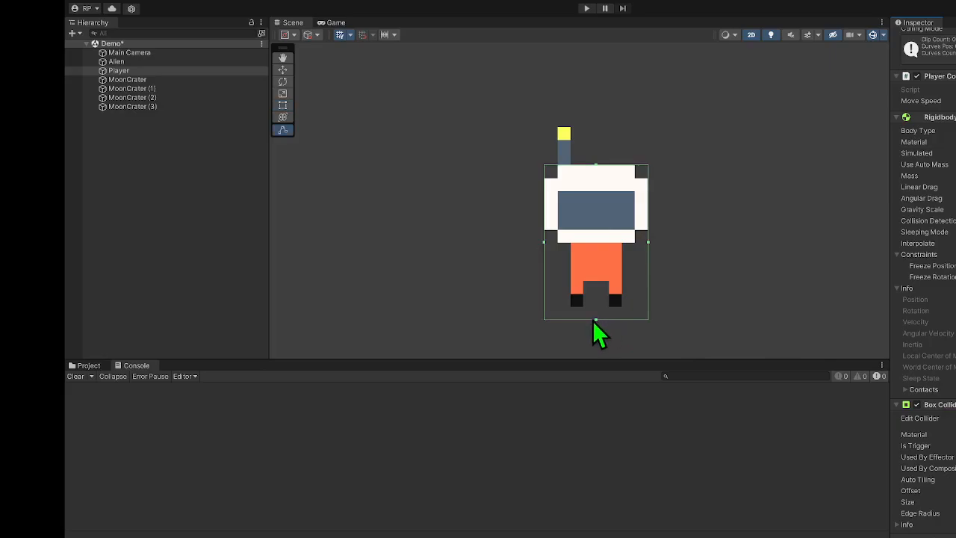
drag(595, 321, 595, 309)
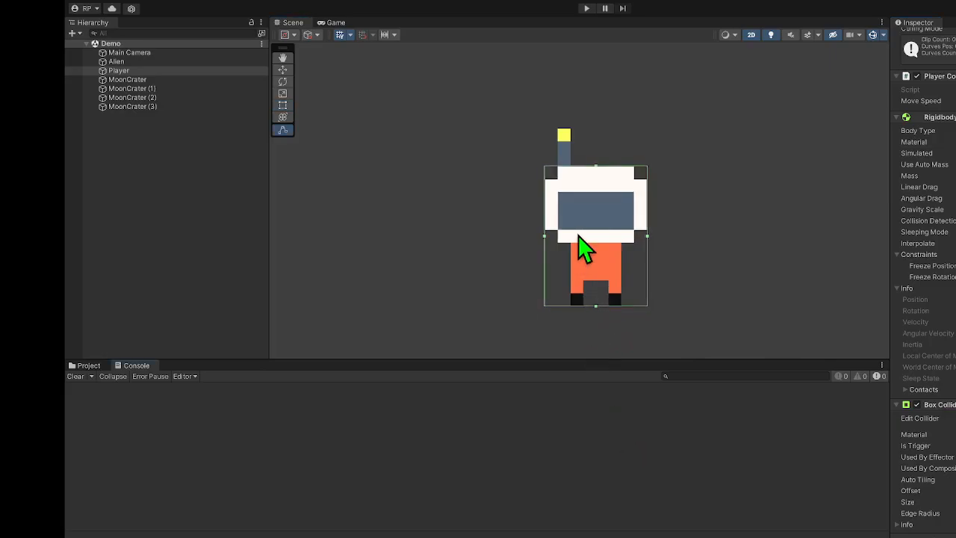
Delete the duplicate craters MoonCrater (1), MoonCrater (2) and MoonCrater (3) from the Demo scene.
scroll(579, 236, down, 5)
middle_drag(584, 258, 662, 191)
scroll(661, 191, down, 3)
middle_drag(568, 163, 663, 265)
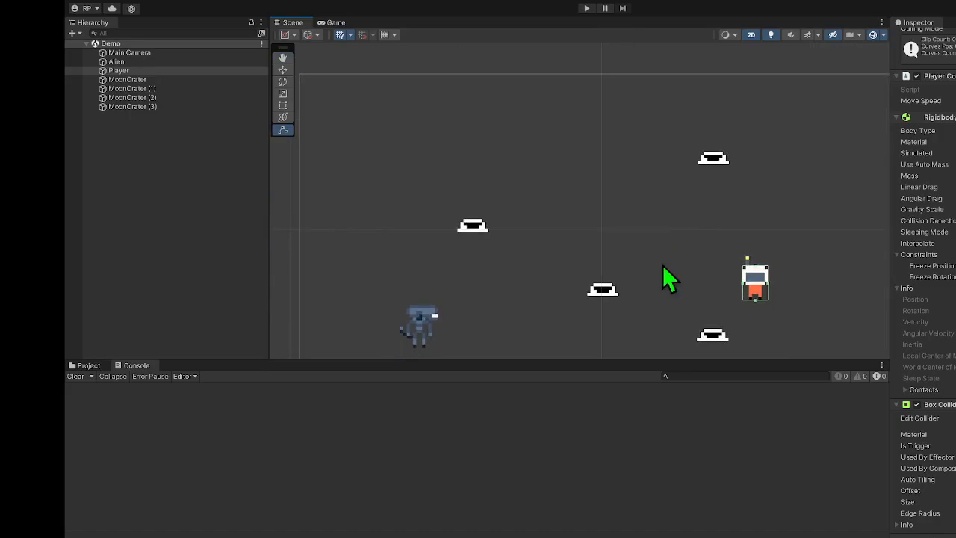
click(153, 106)
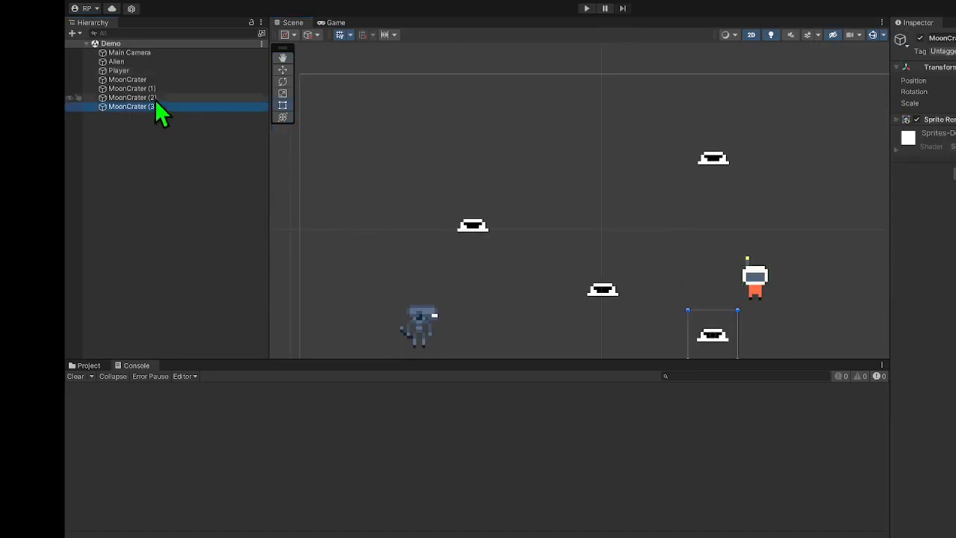
shift+click(152, 88)
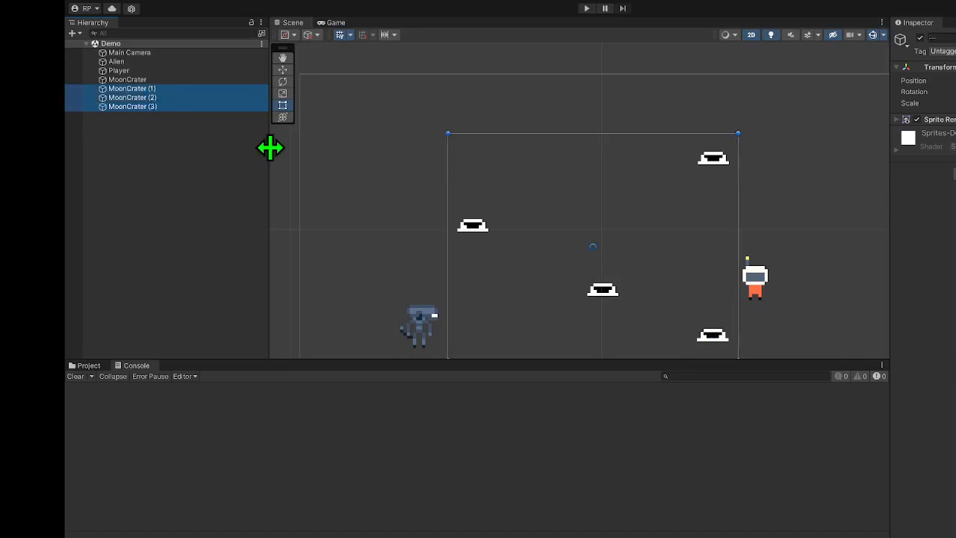
key(Delete)
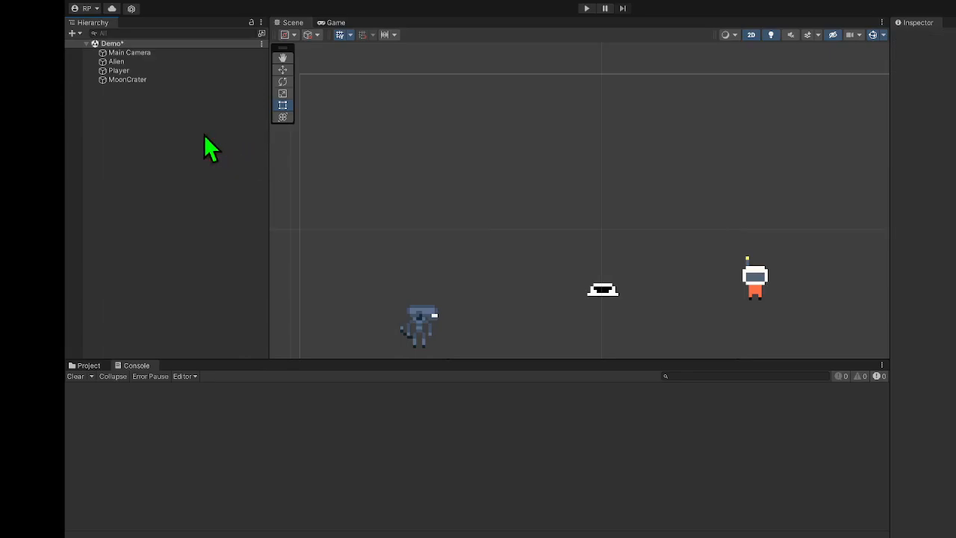
Add a Box Collider 2D component to the remaining MoonCrater.
click(128, 80)
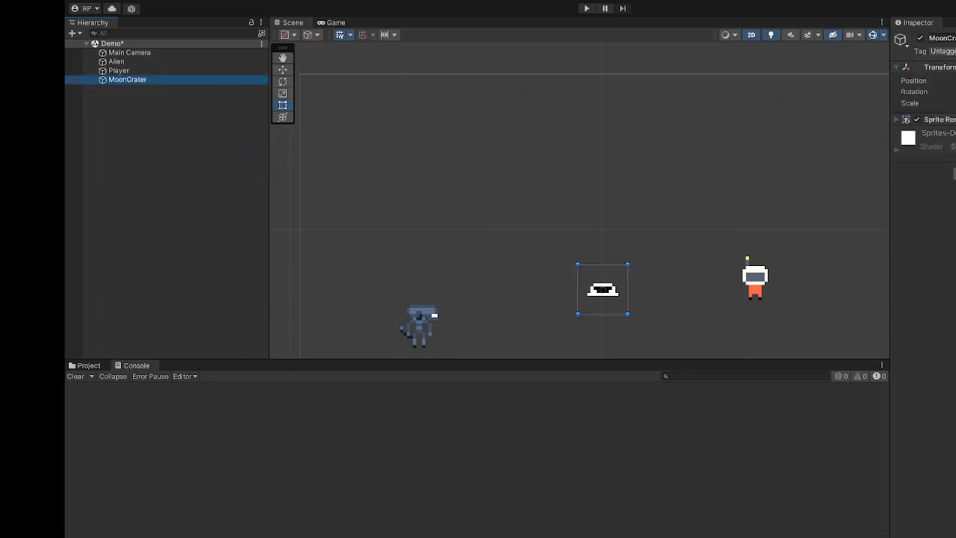
click(954, 173)
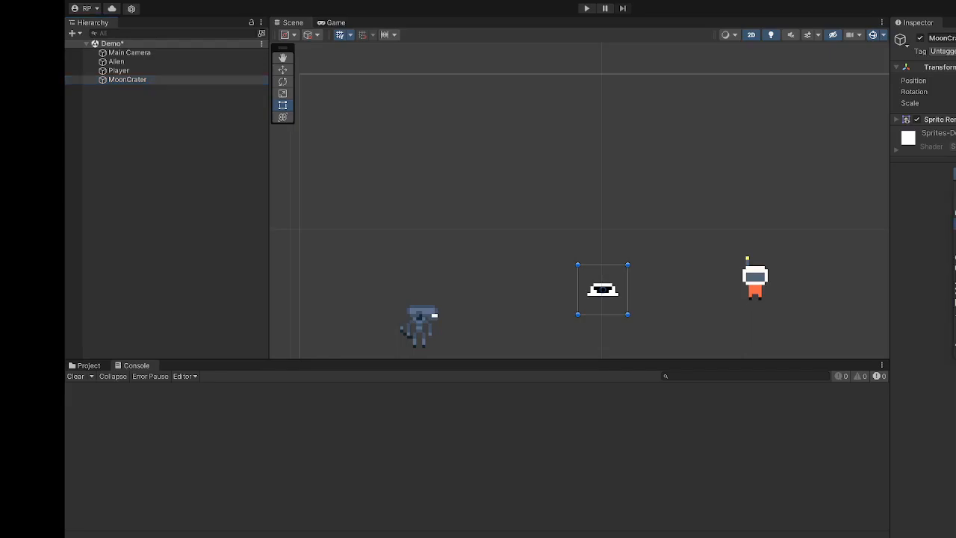
click(954, 223)
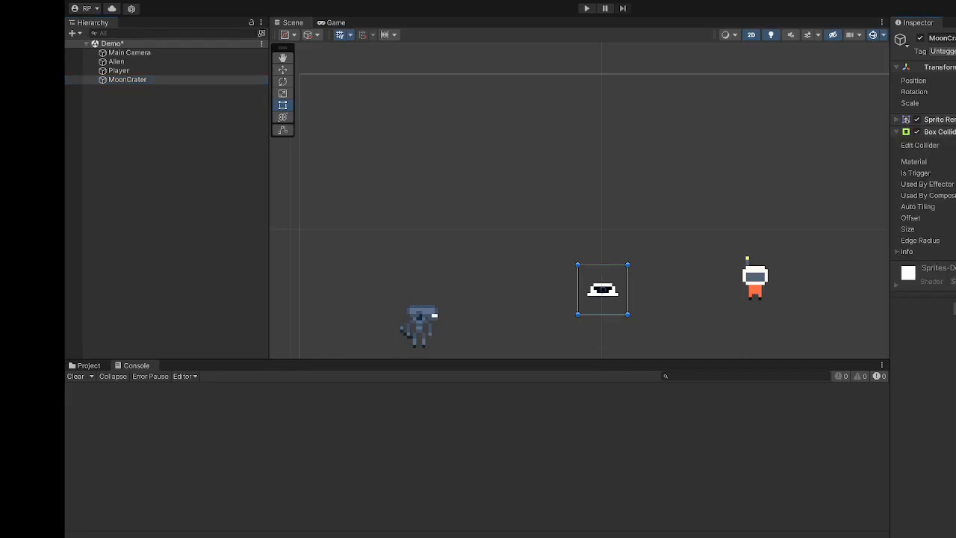
Shrink the MoonCrater's box collider to the upper rim's width and the crater's lower half, and save the scene.
scroll(755, 246, down, 3)
scroll(755, 246, up, 5)
middle_drag(755, 245, 796, 135)
scroll(797, 135, up, 2)
middle_drag(694, 171, 756, 111)
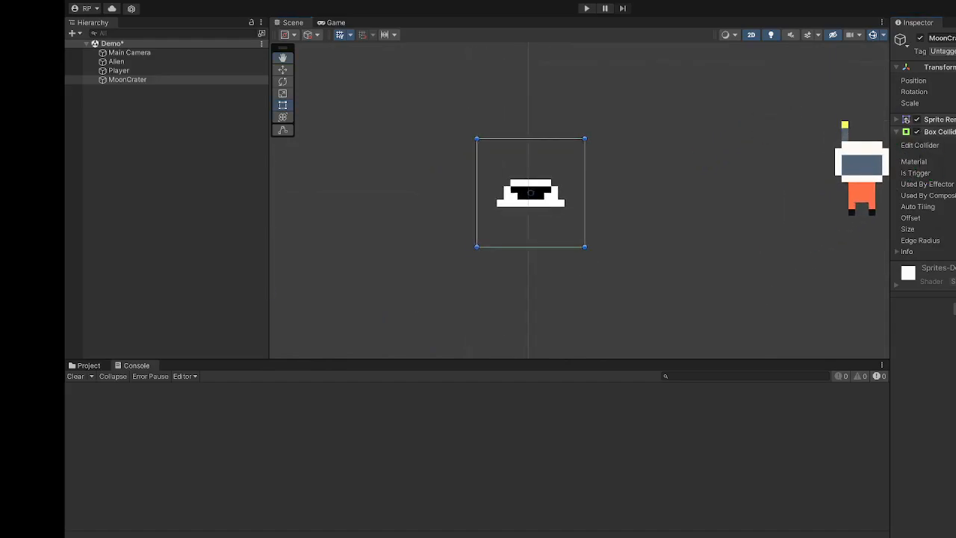
key(c)
drag(584, 192, 551, 205)
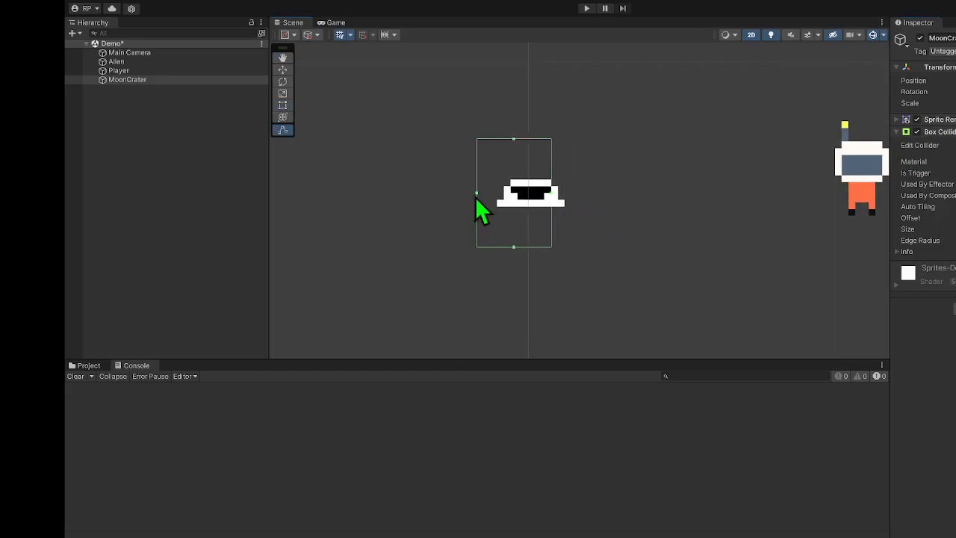
drag(476, 195, 511, 204)
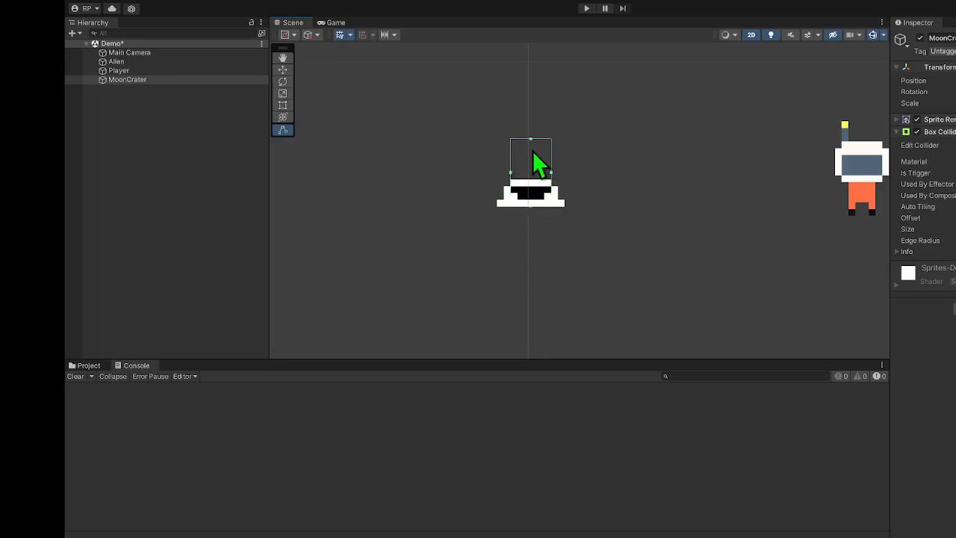
drag(530, 138, 531, 190)
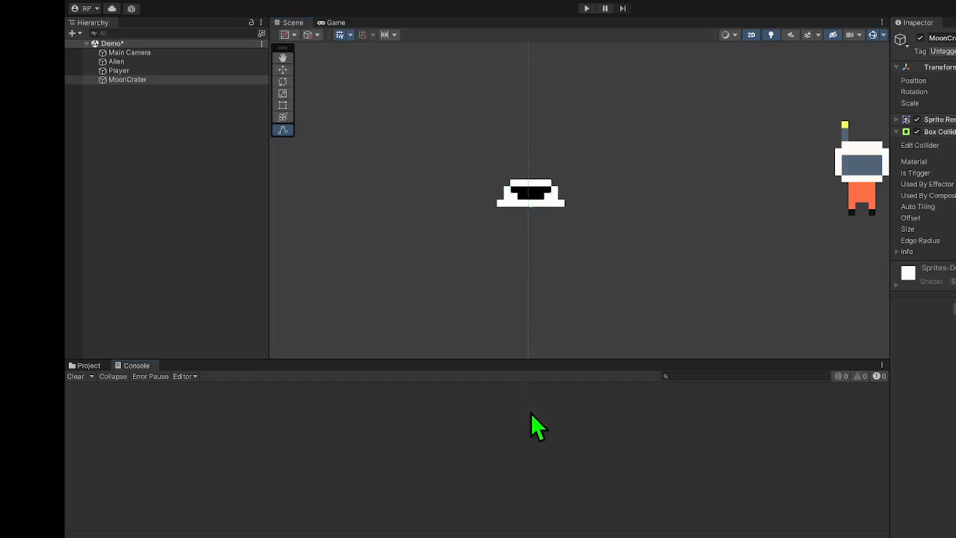
key(ctrl+s)
Delete the Ray prefab from the project's Prefabs folder.
click(172, 80)
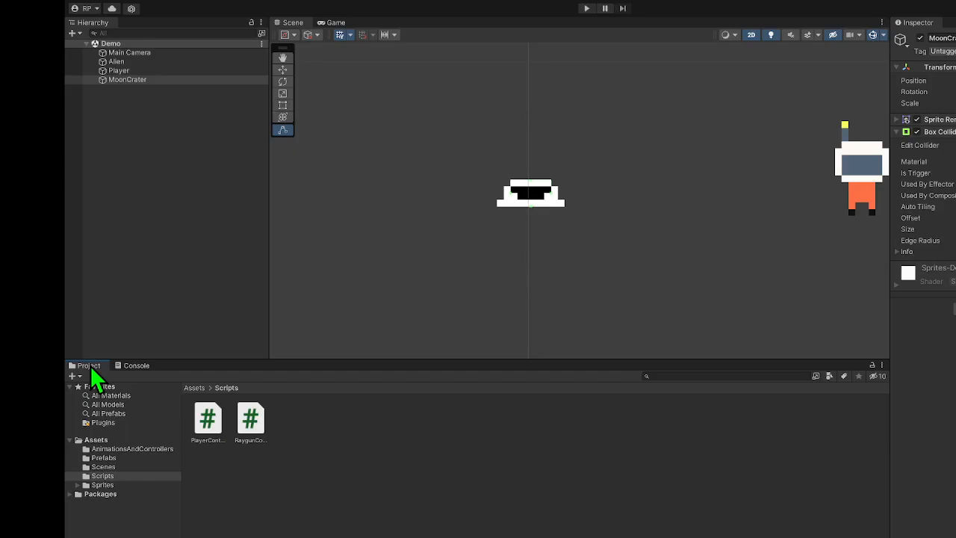
click(196, 387)
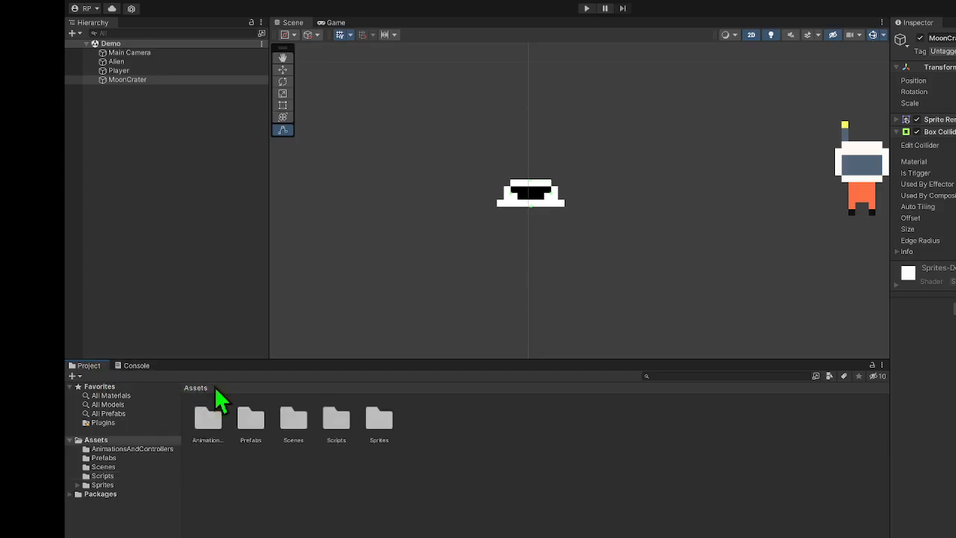
click(464, 428)
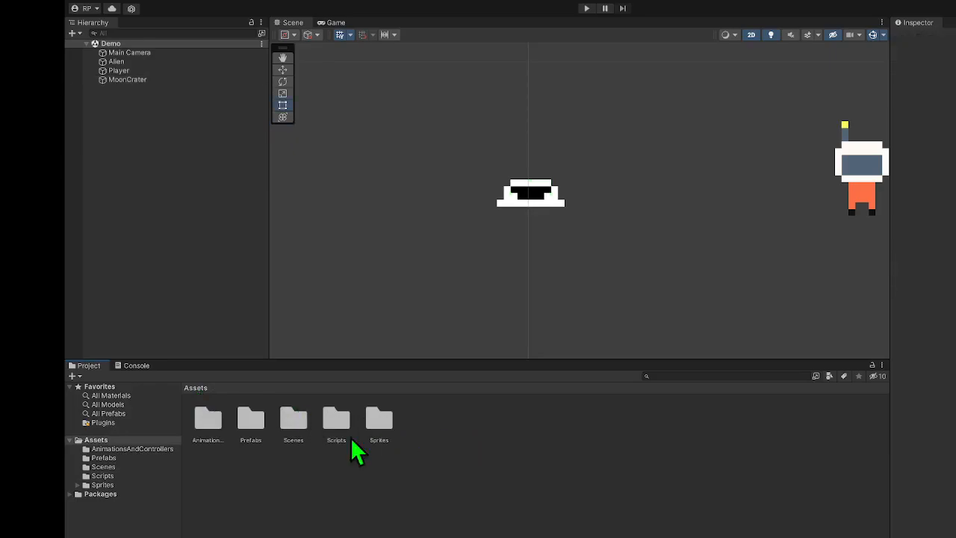
double_click(253, 420)
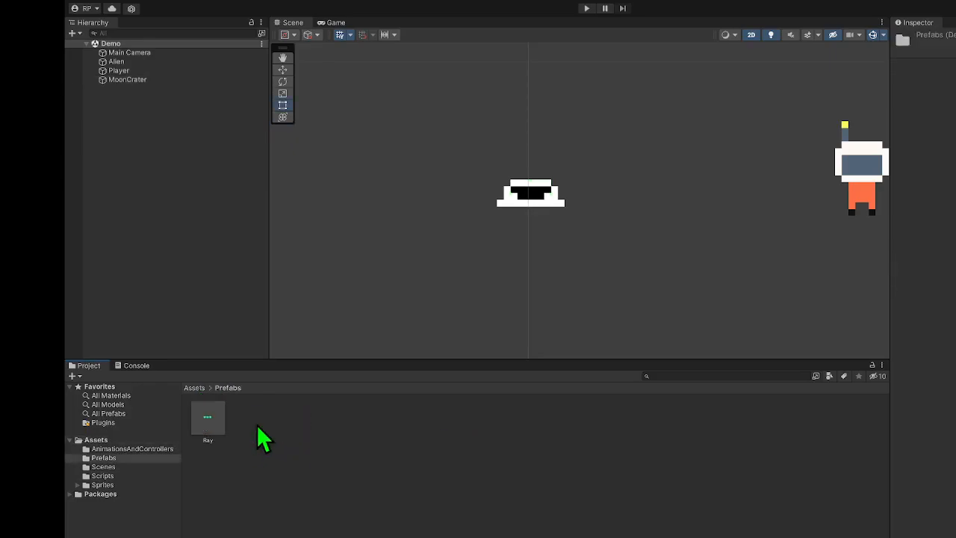
click(212, 423)
key(Delete)
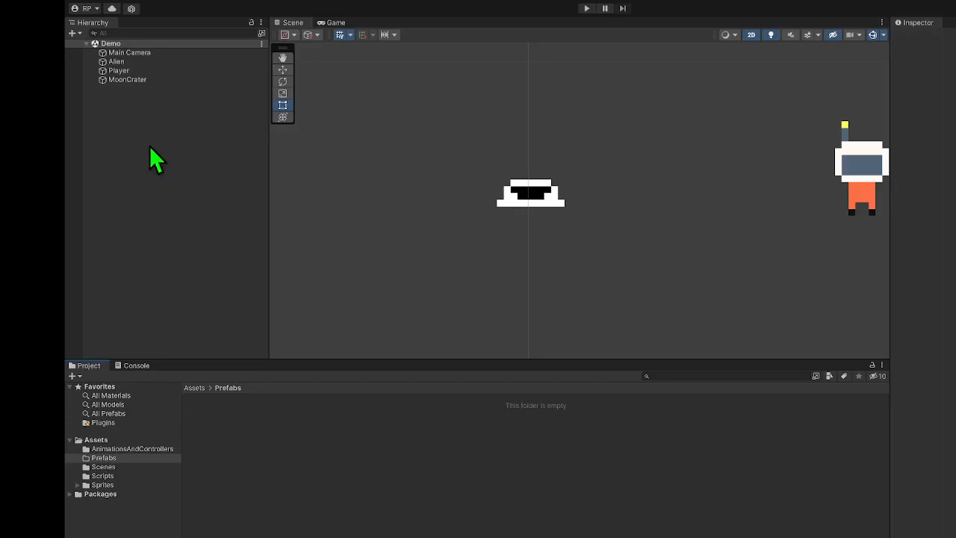
Create a prefab from the scene's MoonCrater in the Prefabs folder and open it for editing.
click(134, 81)
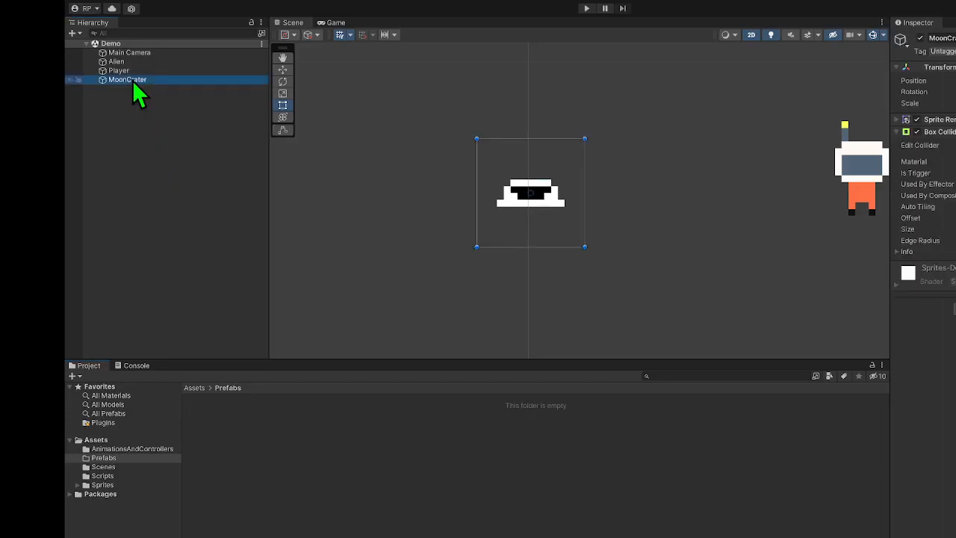
drag(133, 83, 314, 465)
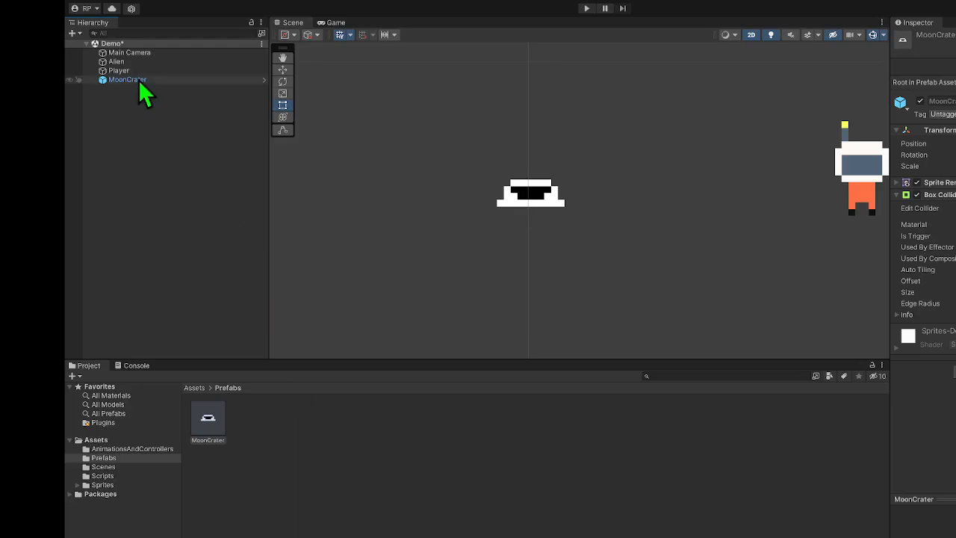
double_click(203, 419)
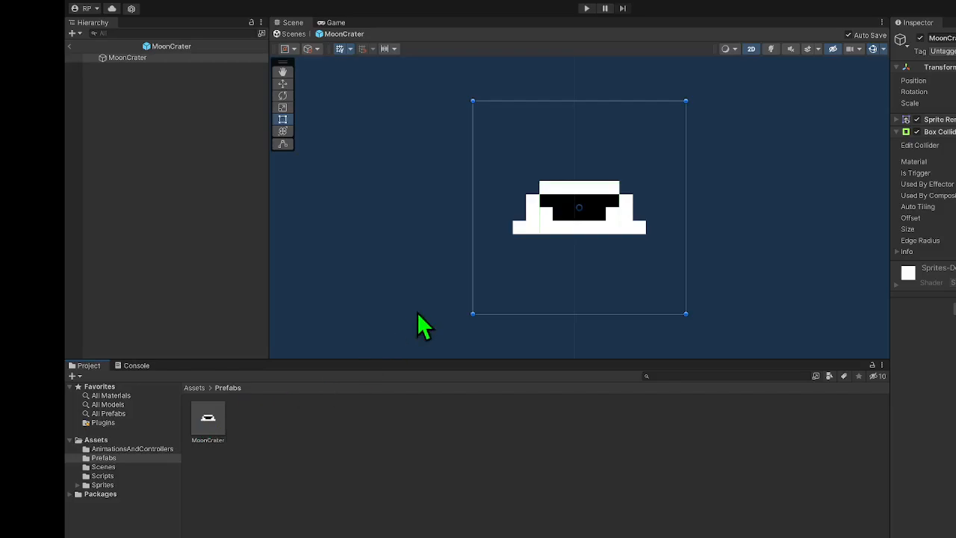
Return to the Demo scene, place a MoonCrater prefab instance diagonally below the existing crater, and check its box collider.
click(69, 47)
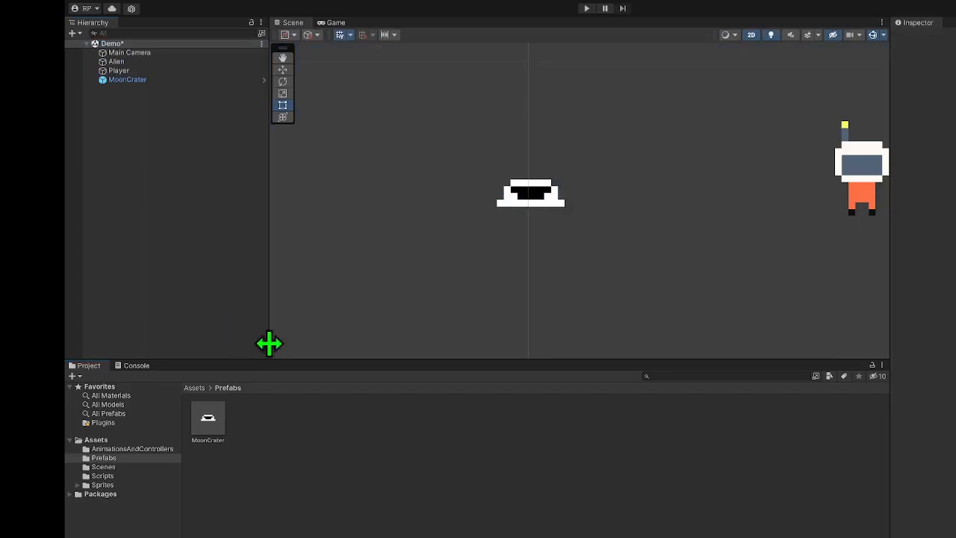
drag(216, 422, 650, 277)
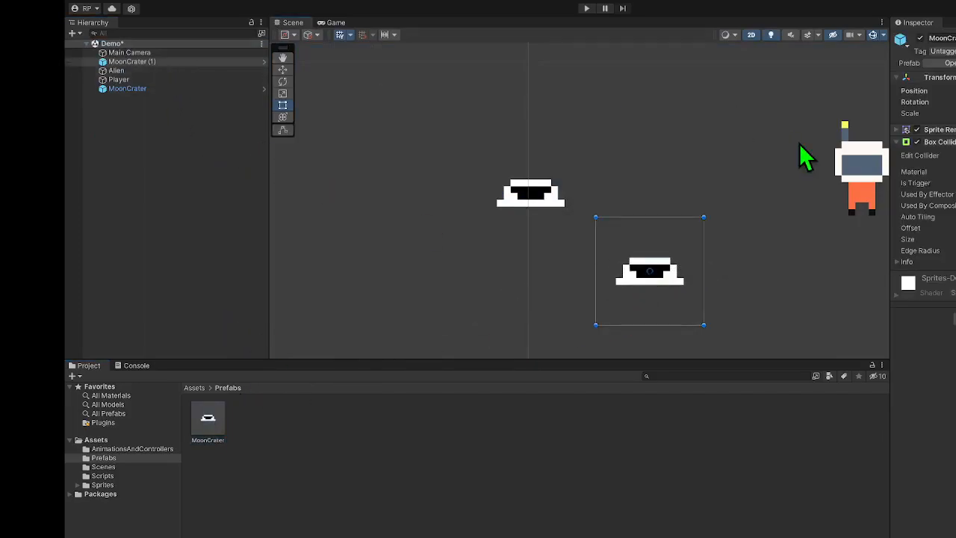
click(919, 155)
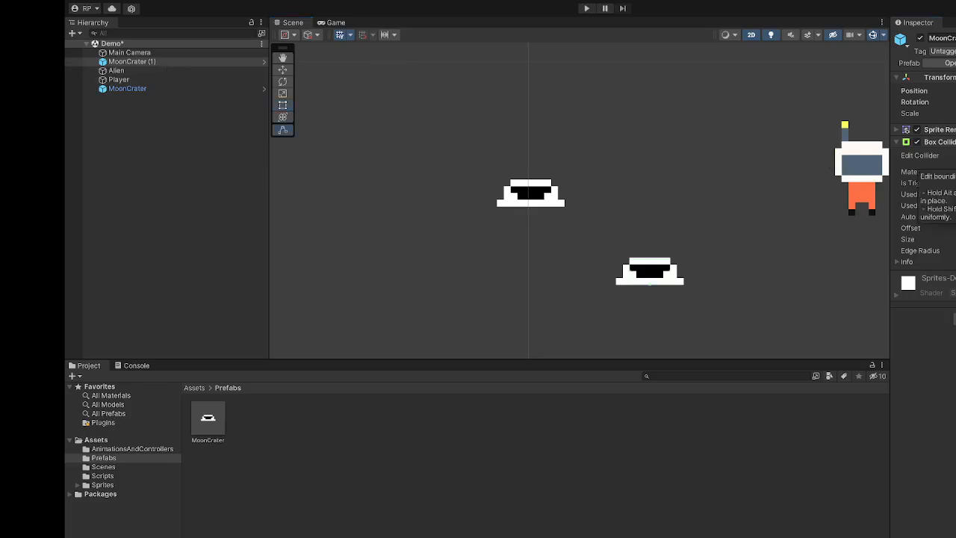
scroll(703, 295, down, 5)
middle_drag(702, 293, 668, 301)
scroll(706, 331, down, 5)
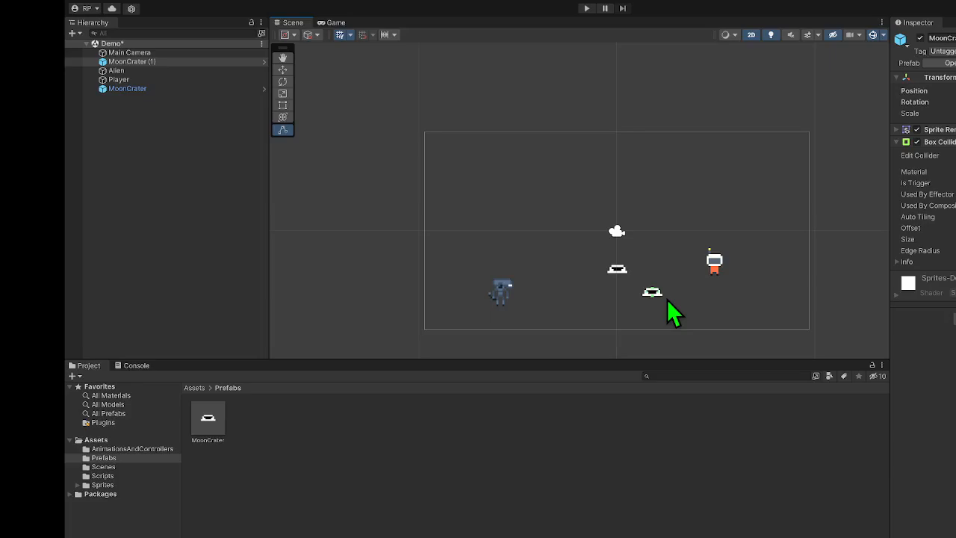
Scatter four more MoonCrater prefab instances across the upper half of the camera frame and save the scene.
drag(211, 430, 507, 226)
drag(212, 427, 706, 200)
drag(220, 433, 469, 180)
click(483, 446)
key(ctrl+s)
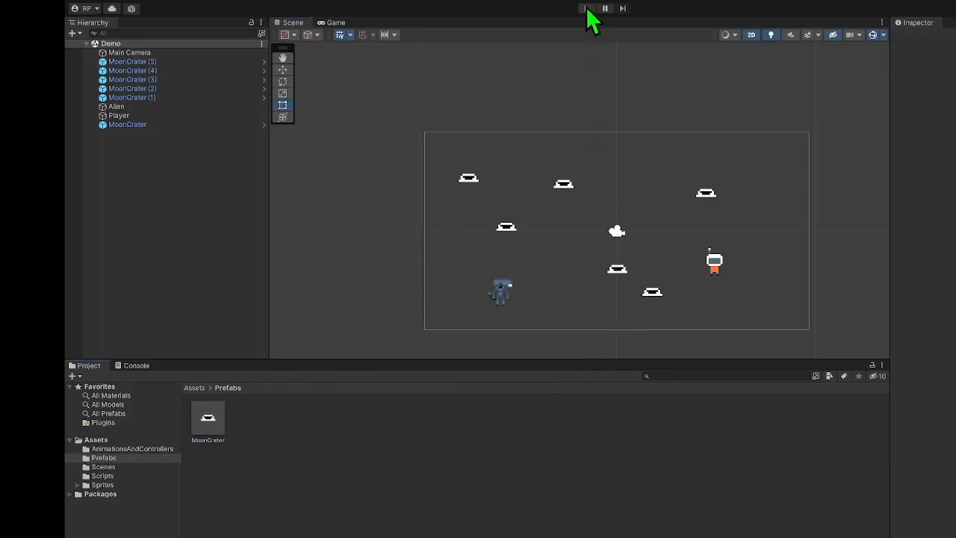
Playtest the scene by steering the Player into and around the nearest crater from several sides, and stop the game.
click(337, 23)
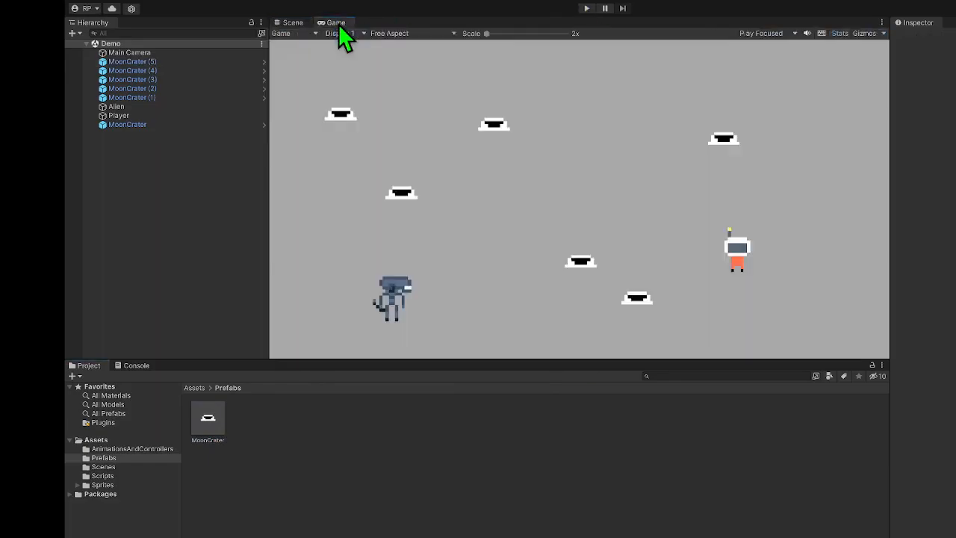
click(587, 9)
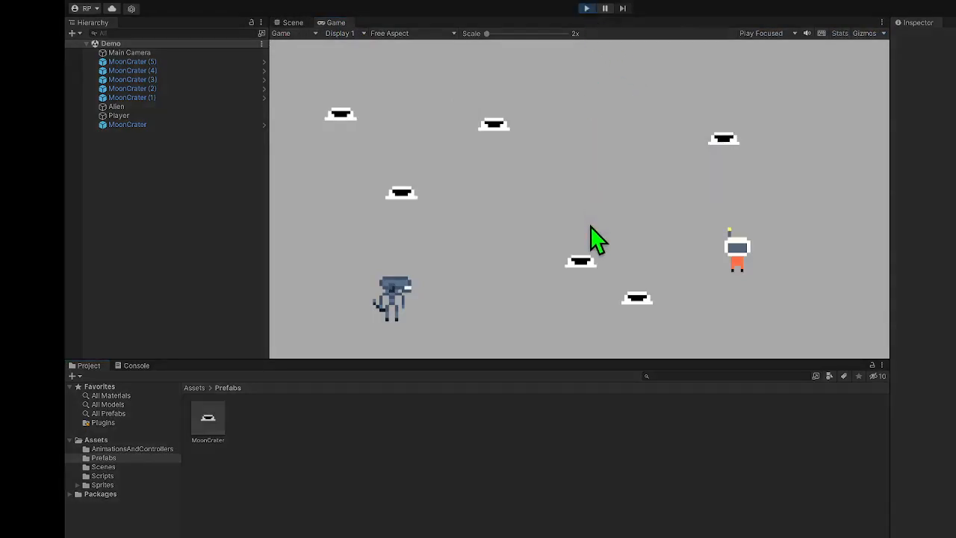
key(Left)
key(Up)
key(Down)
key(Right)
key(Up)
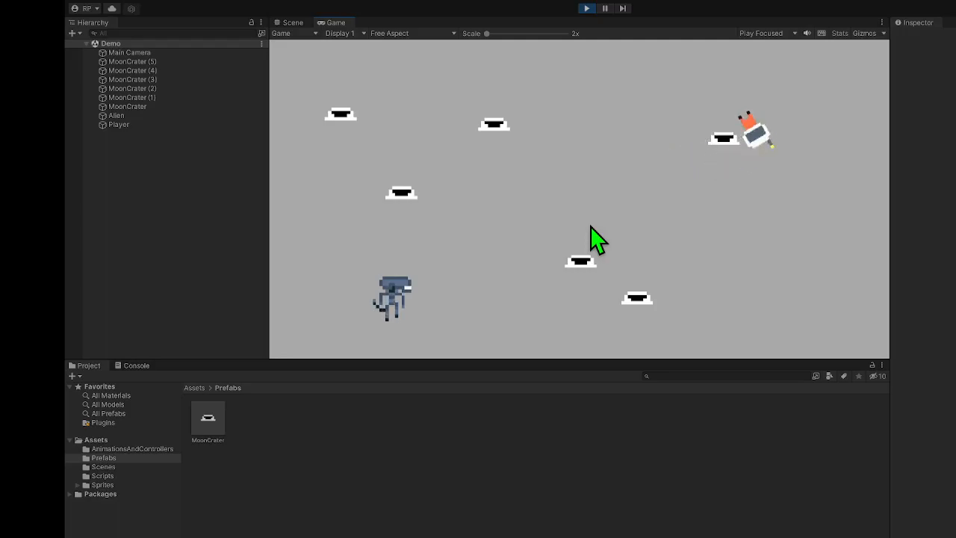
key(Left)
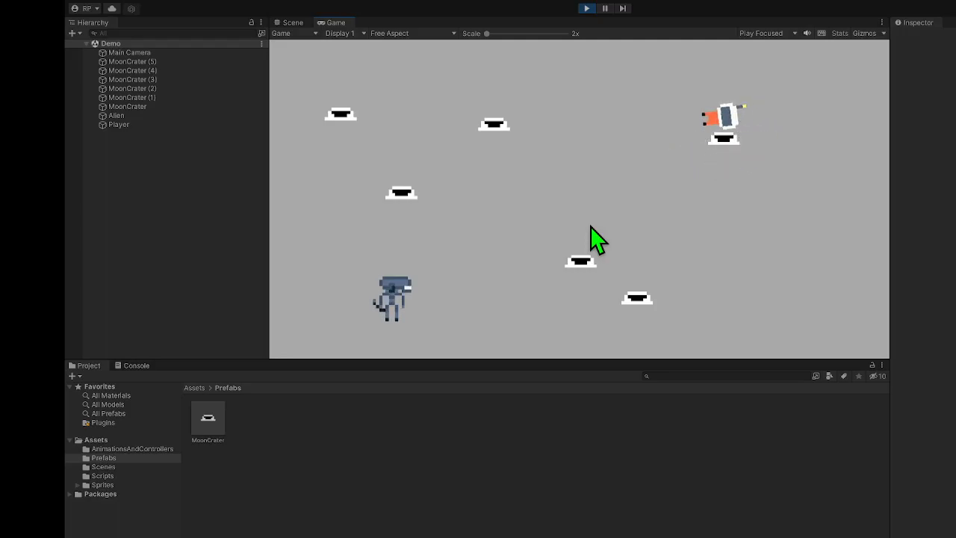
key(Down)
key(Right)
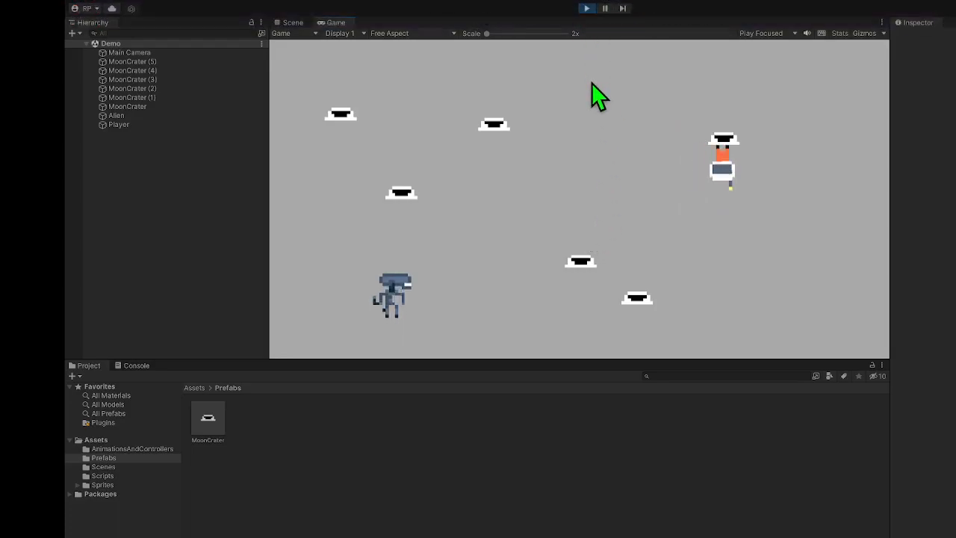
click(587, 8)
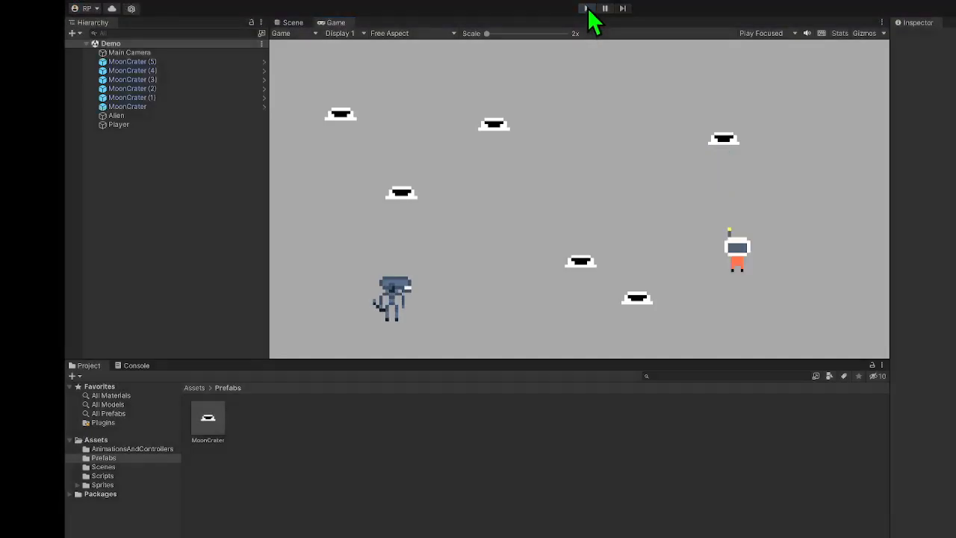
Freeze the Player's rotation in its Rigidbody 2D constraints.
click(142, 124)
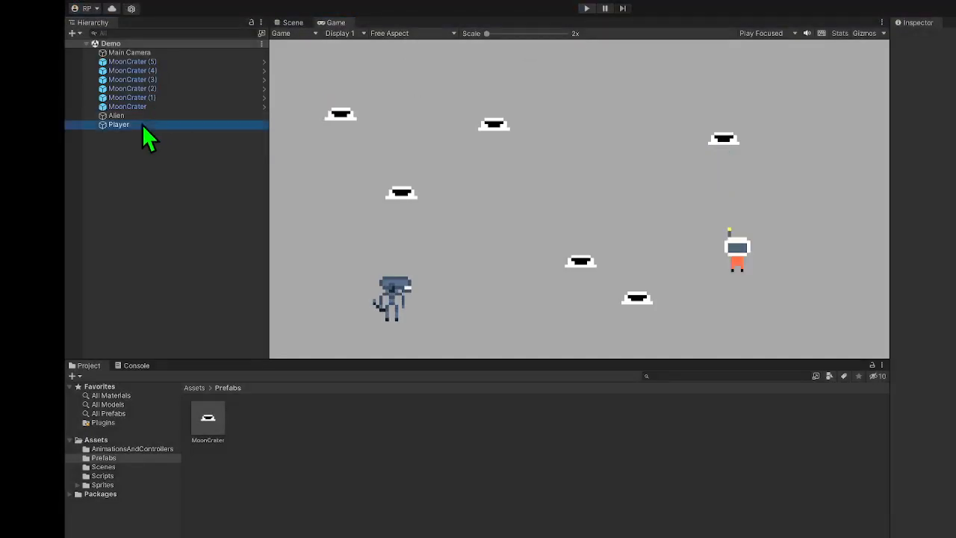
scroll(930, 292, down, 3)
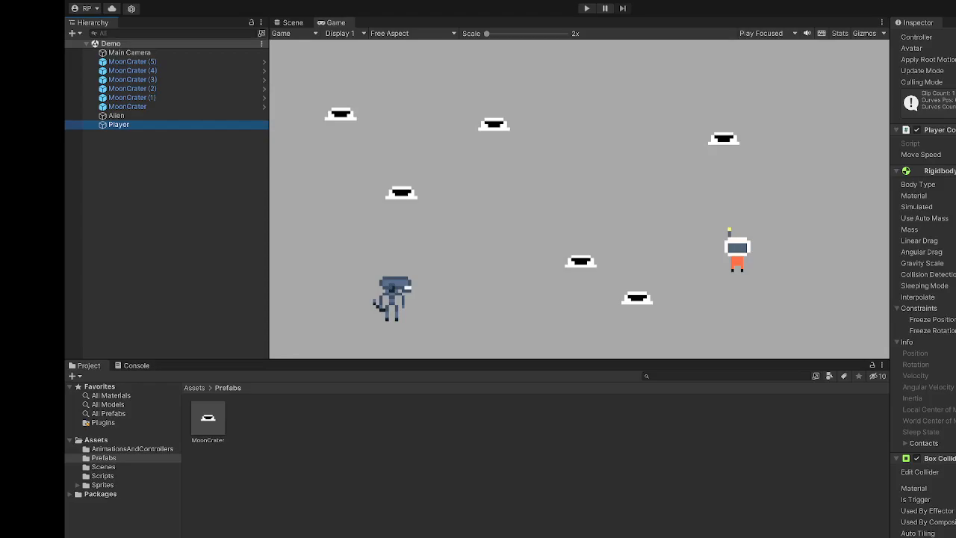
scroll(923, 299, up, 3)
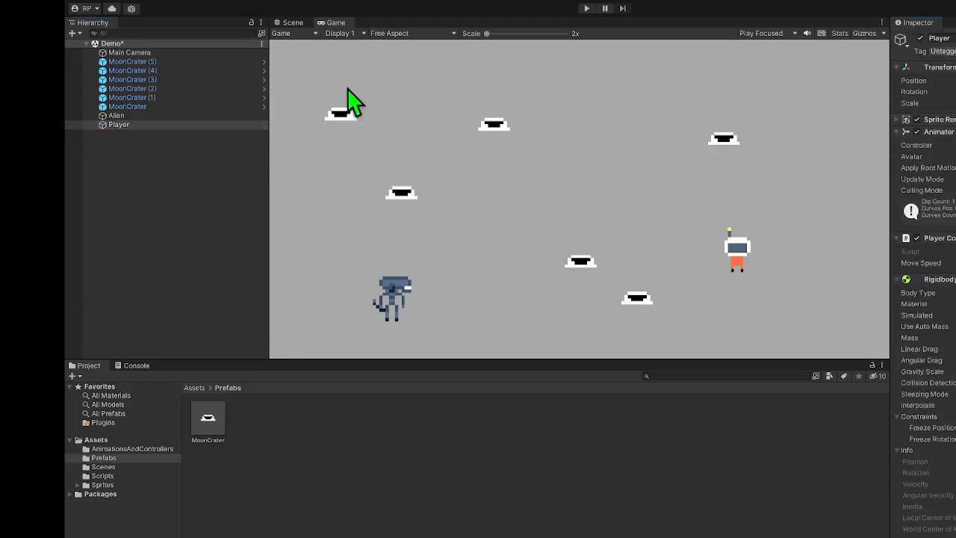
Try rotating the Player slightly with the Rotate tool in the Scene view, and undo the rotation.
click(290, 24)
key(r)
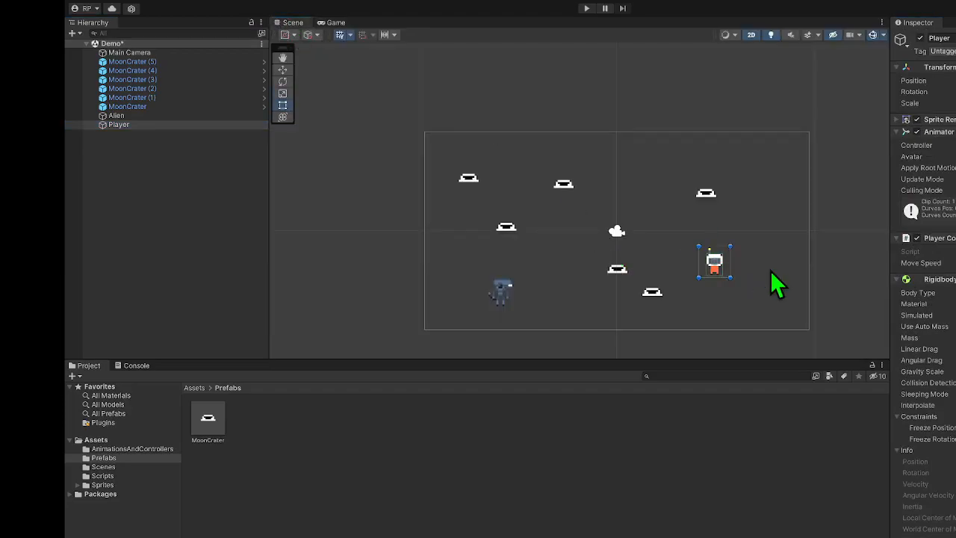
key(e)
mouse_move(749, 240)
mouse_down()
mouse_move(675, 202)
mouse_move(806, 323)
mouse_move(757, 227)
mouse_move(764, 223)
mouse_move(699, 178)
mouse_move(786, 290)
mouse_move(757, 243)
mouse_up()
key(ctrl+z)
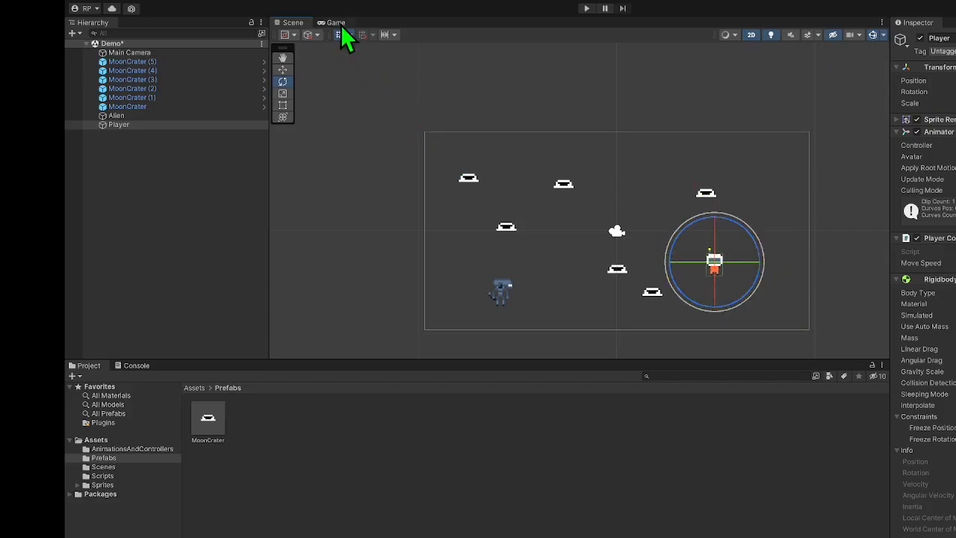
Review the Player's Rigidbody 2D constraints and save the scene.
click(130, 124)
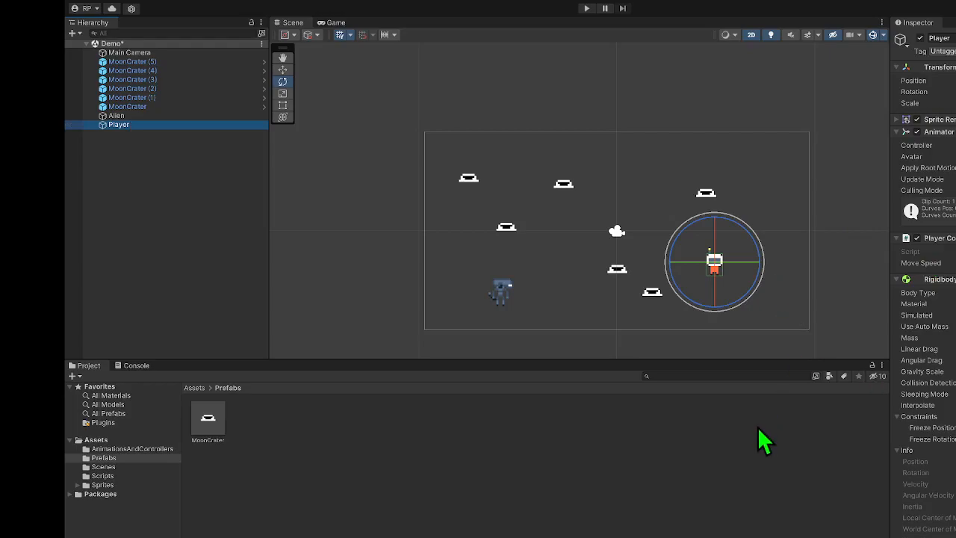
click(476, 192)
key(ctrl+s)
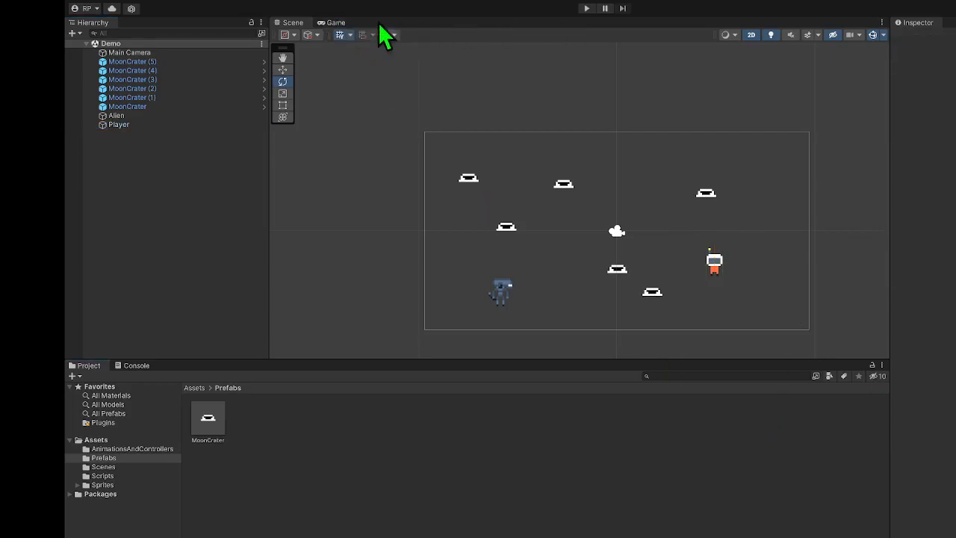
Playtest the Player's movement and crater collisions in a maximized Game view, stop the game, and restore the editor layout.
double_click(332, 22)
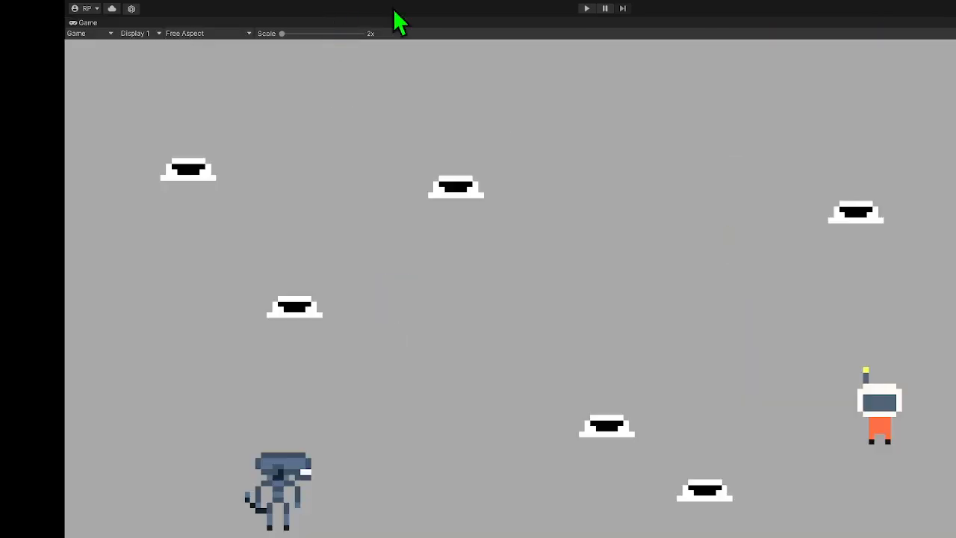
click(587, 9)
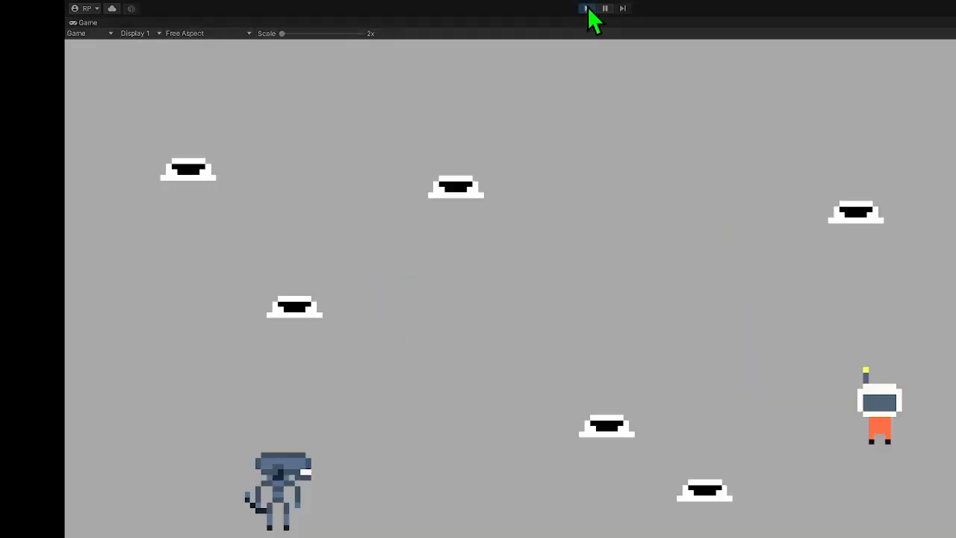
key(Up)
key(Left)
key(Right)
key(Left)
key(Up)
key(Right)
key(Left)
key(Down)
key(Right)
key(Down)
key(Left)
key(Right)
key(Left)
key(Left)
key(Down)
key(Left)
key(Up)
key(Left)
key(Up)
key(Right)
key(Up)
key(Right)
click(588, 9)
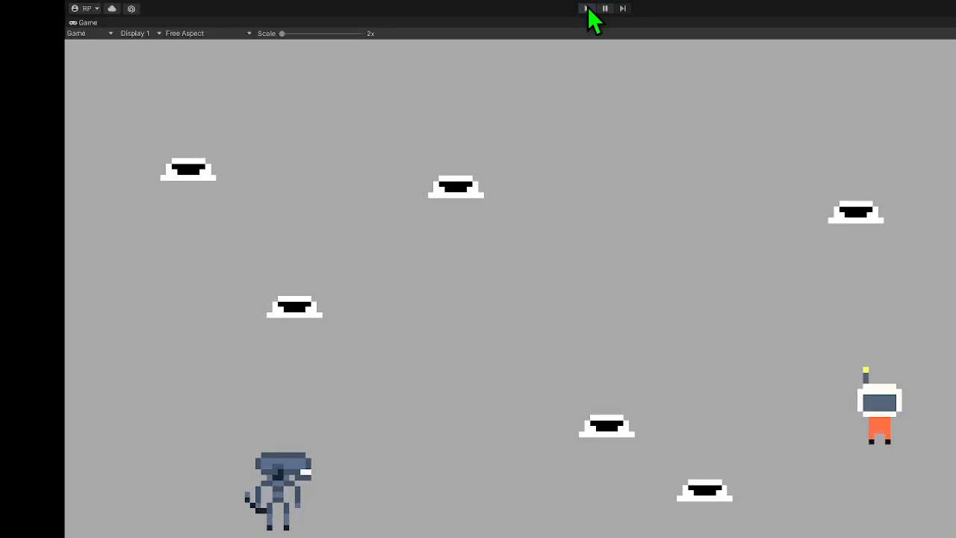
double_click(90, 22)
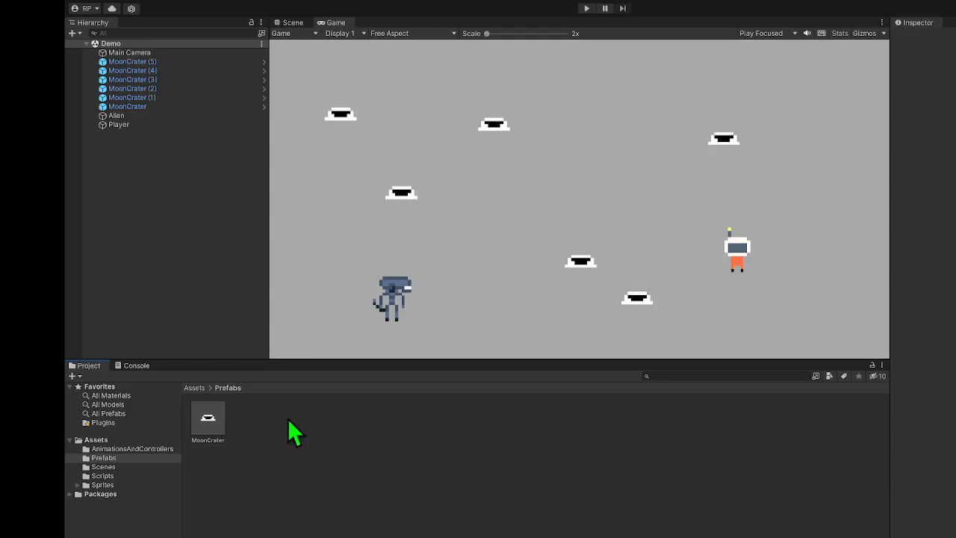
Add the Raygun sprite from the project's Sprites folder to the scene, just beside the Alien.
click(194, 387)
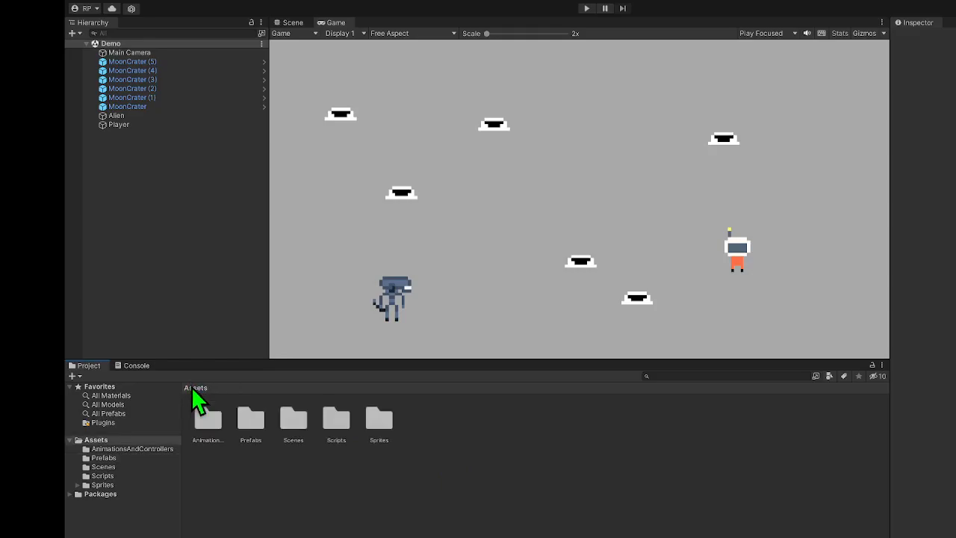
double_click(340, 436)
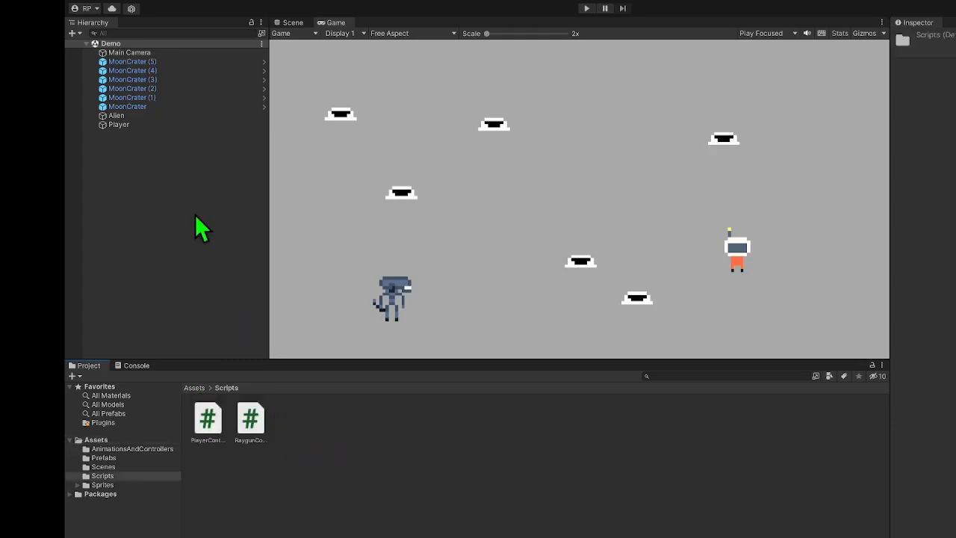
click(128, 125)
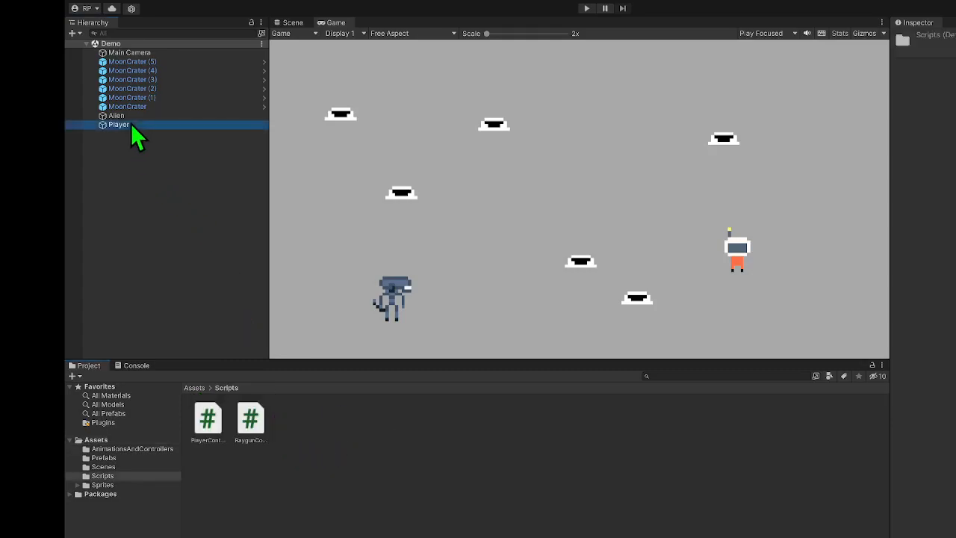
click(194, 388)
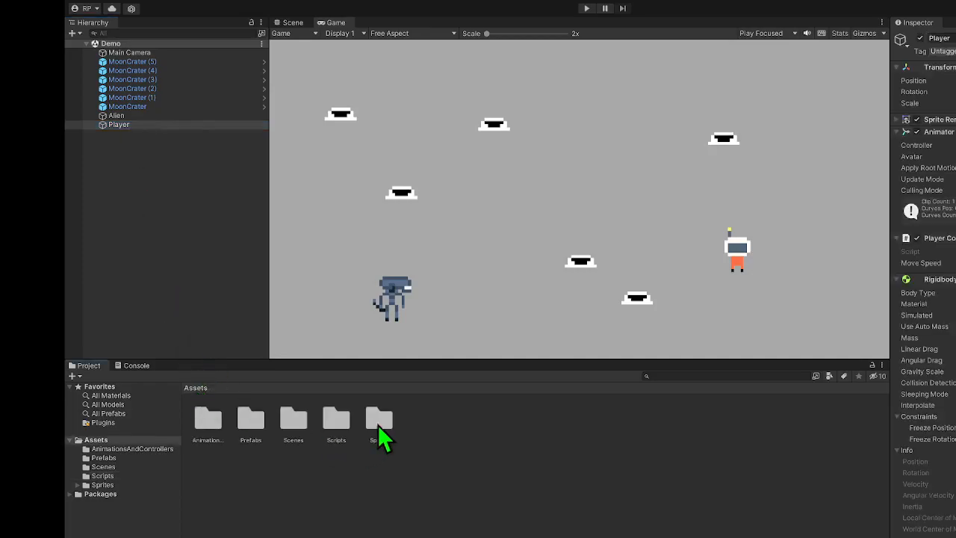
double_click(379, 422)
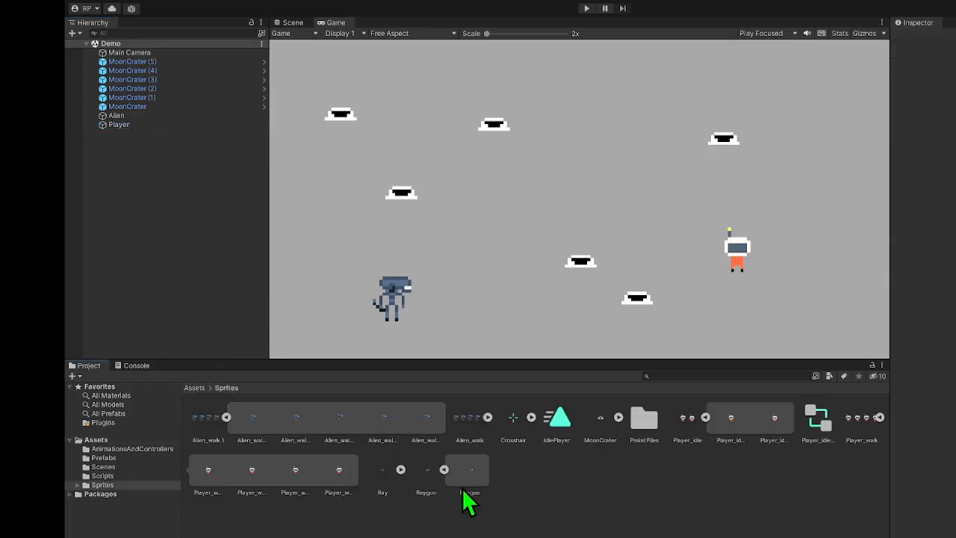
click(431, 480)
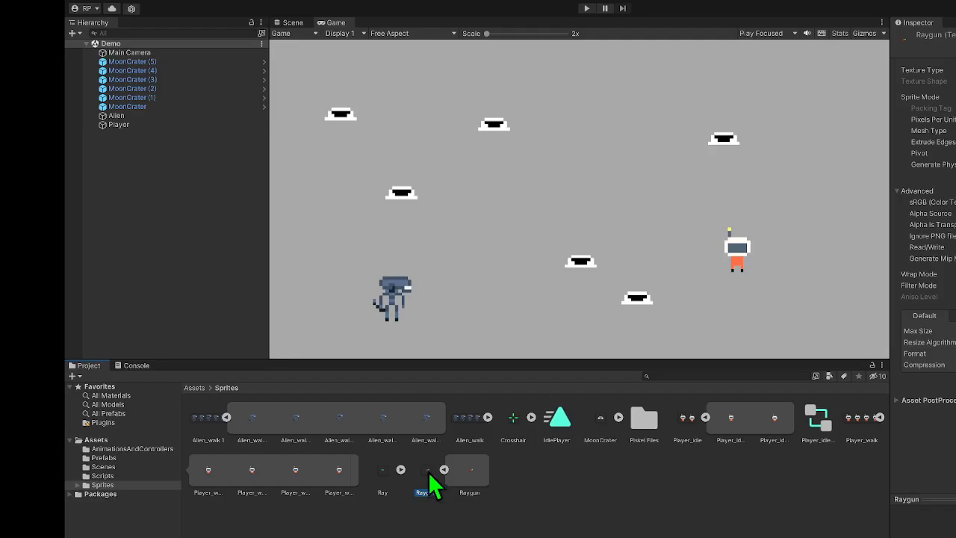
click(301, 22)
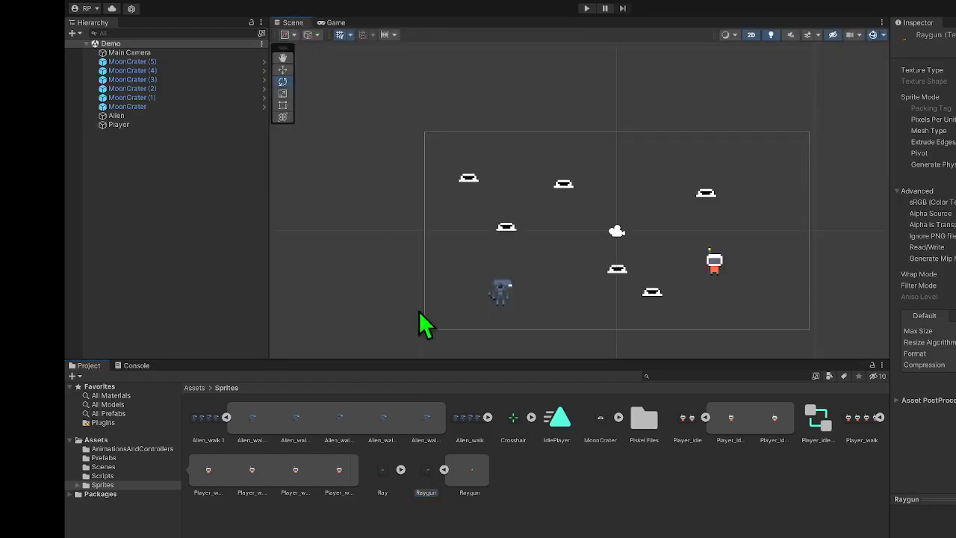
drag(432, 479, 548, 308)
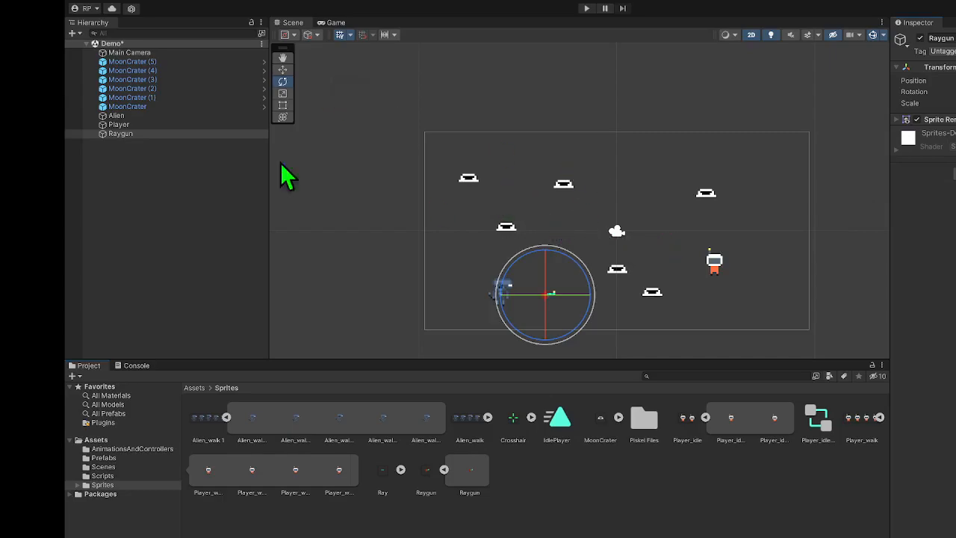
Move the Raygun onto the Player's body as if held in its hands.
click(140, 136)
key(r)
key(e)
key(w)
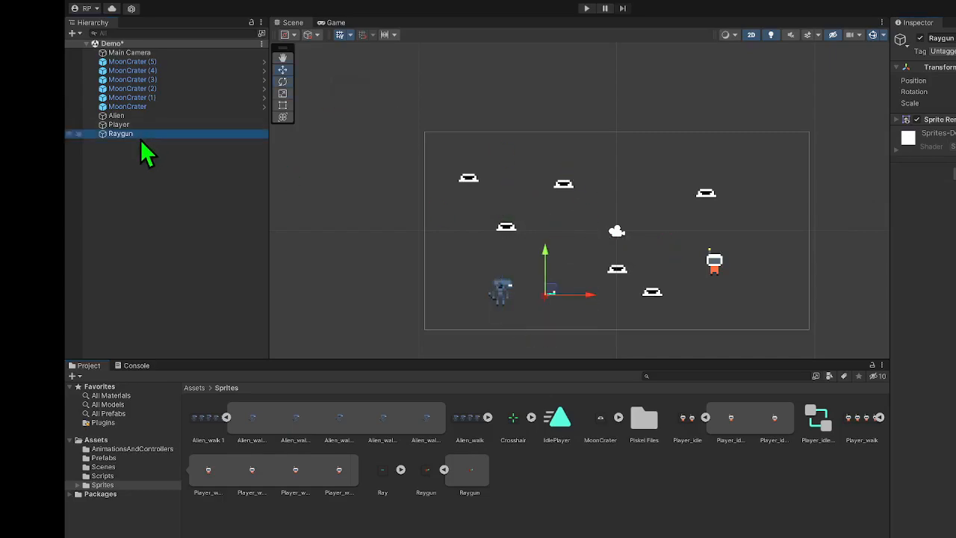
drag(559, 297, 702, 271)
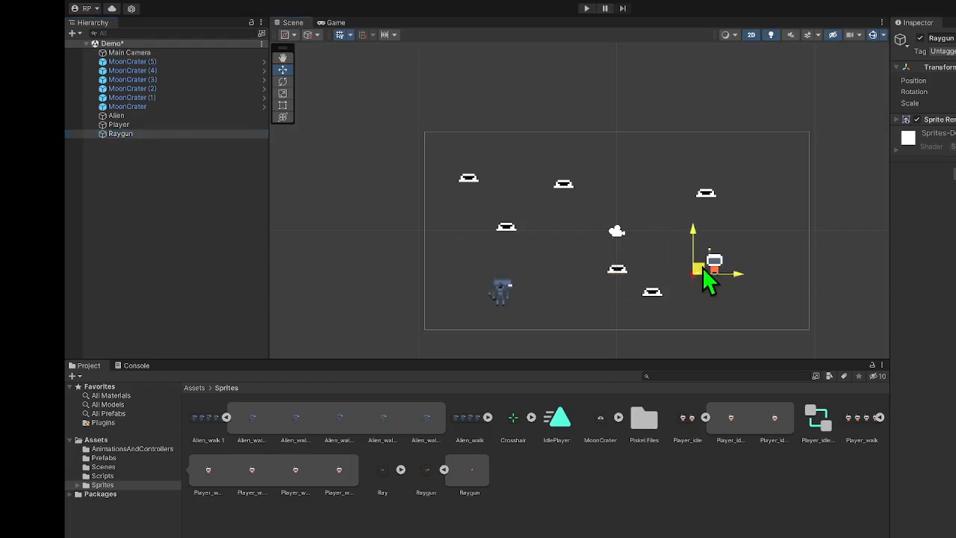
click(146, 208)
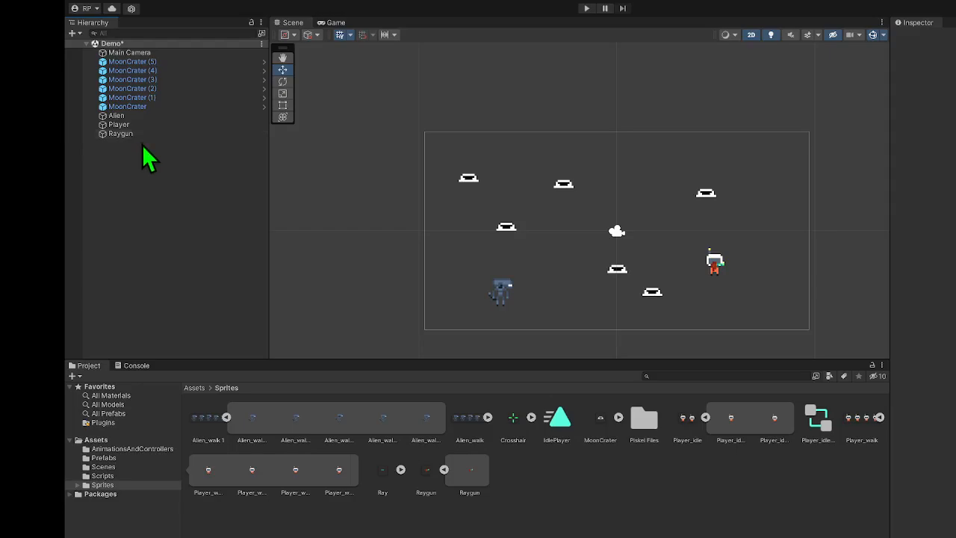
Make the Raygun a child of the Player and check the nesting by collapsing and expanding the Player.
mouse_move(128, 136)
mouse_down()
mouse_move(127, 124)
mouse_move(145, 127)
mouse_up()
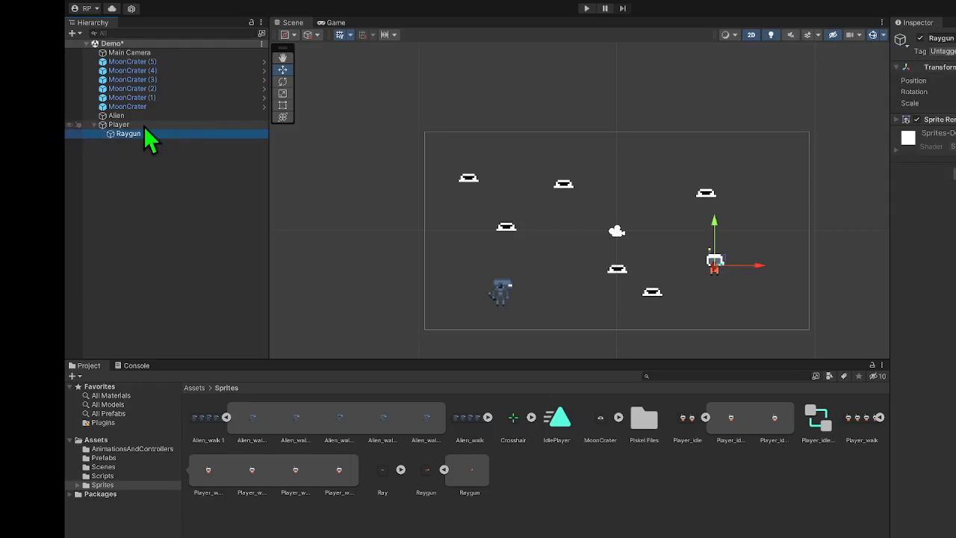
click(94, 124)
click(94, 124)
click(94, 124)
click(94, 124)
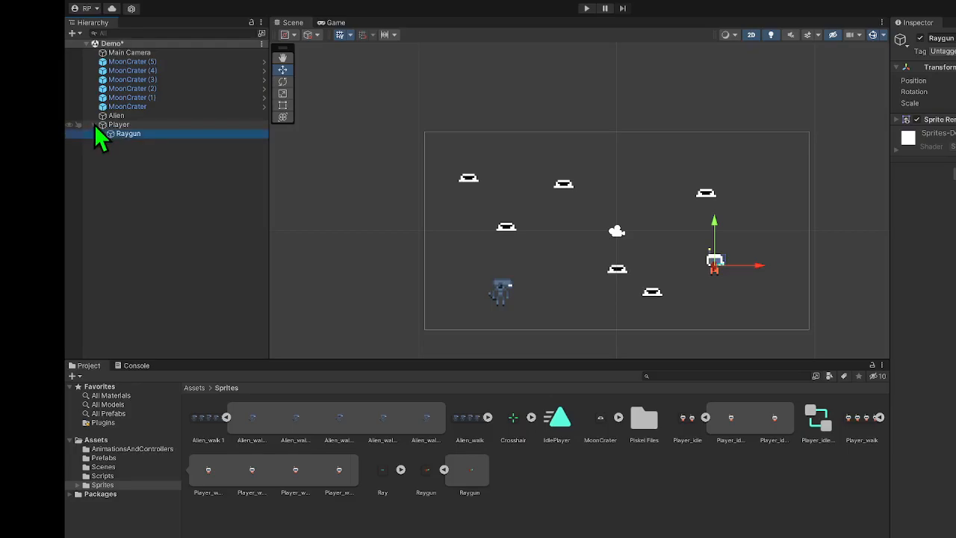
Playtest the Player in a maximized Game view, moving it around to check that the attached Raygun follows, and stop the game.
click(138, 134)
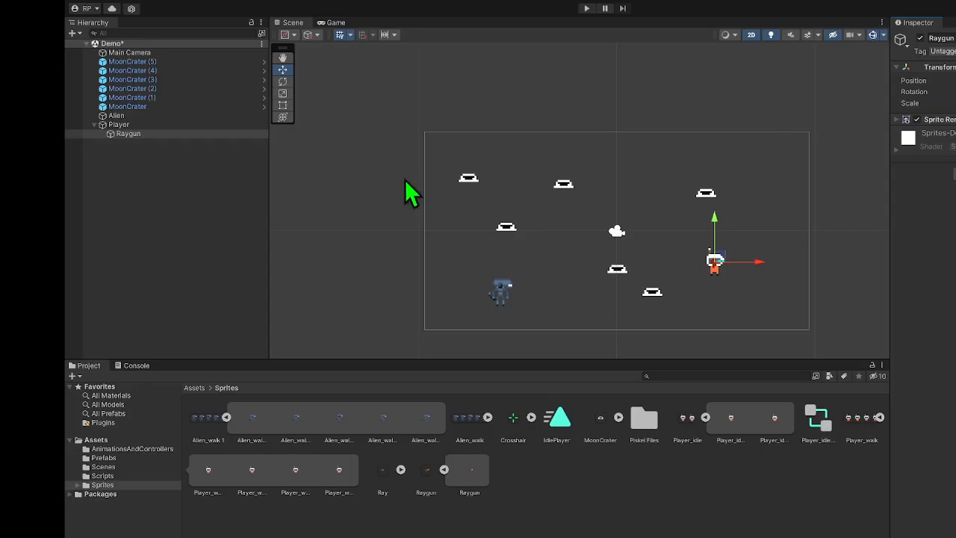
click(124, 126)
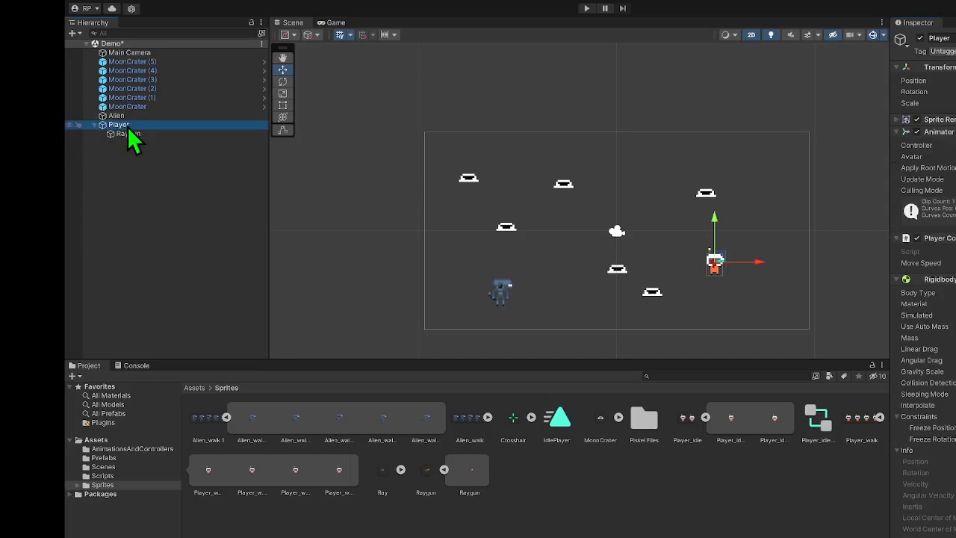
click(339, 34)
click(587, 8)
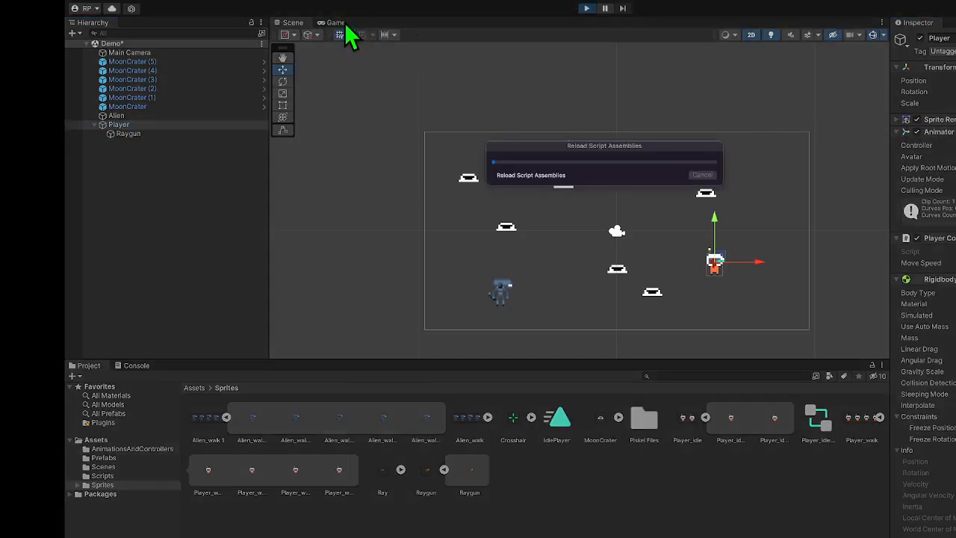
double_click(335, 22)
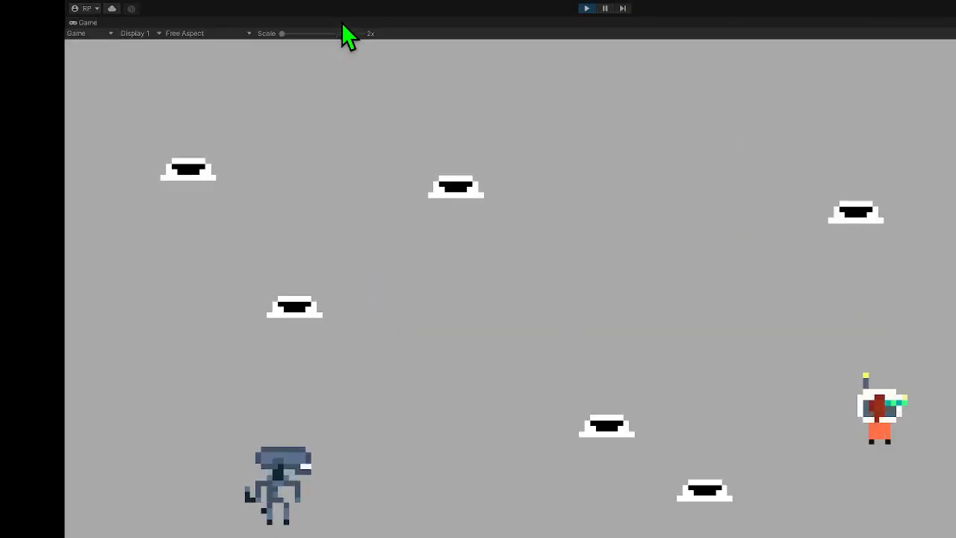
key(w)
key(a)
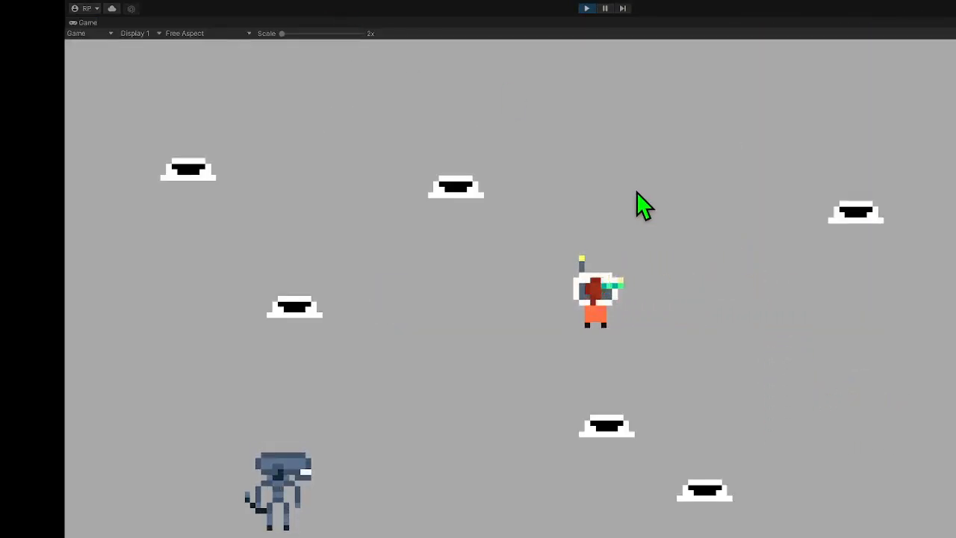
key(s)
key(a)
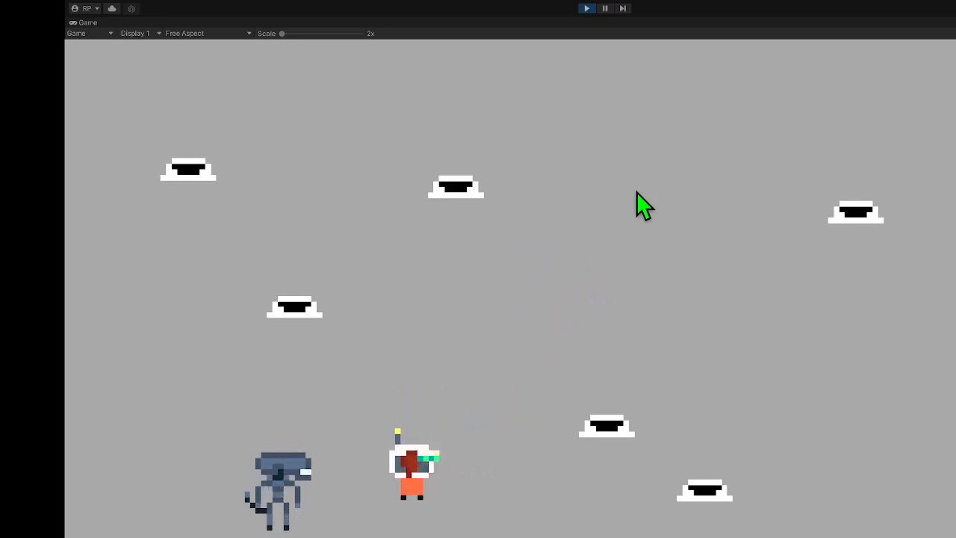
click(587, 8)
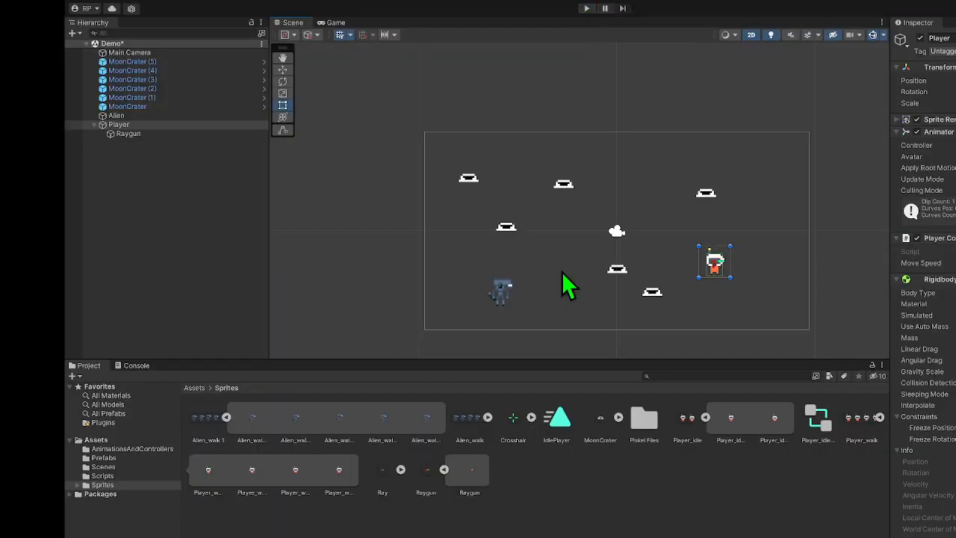
Save the Demo scene and inspect the Raygun controller script in the project's Scripts folder.
click(604, 512)
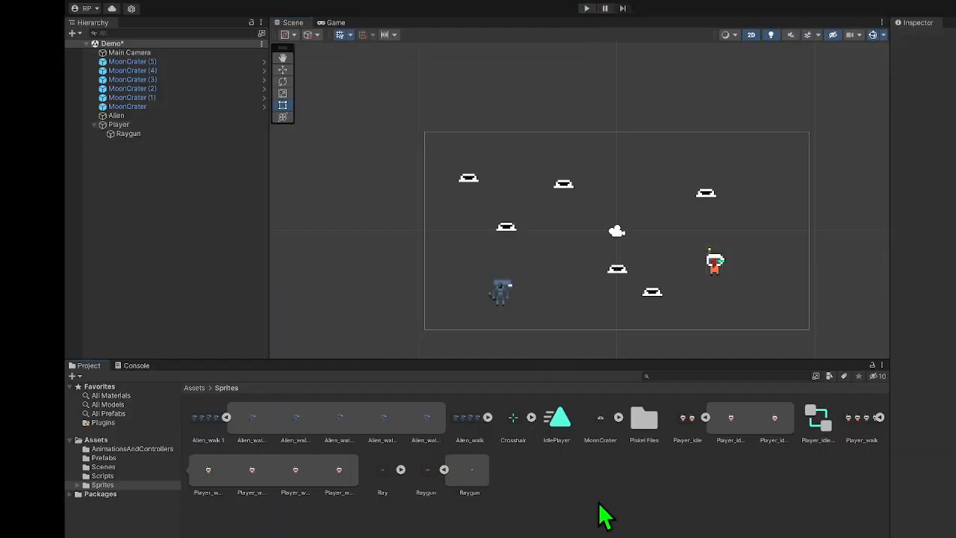
click(119, 126)
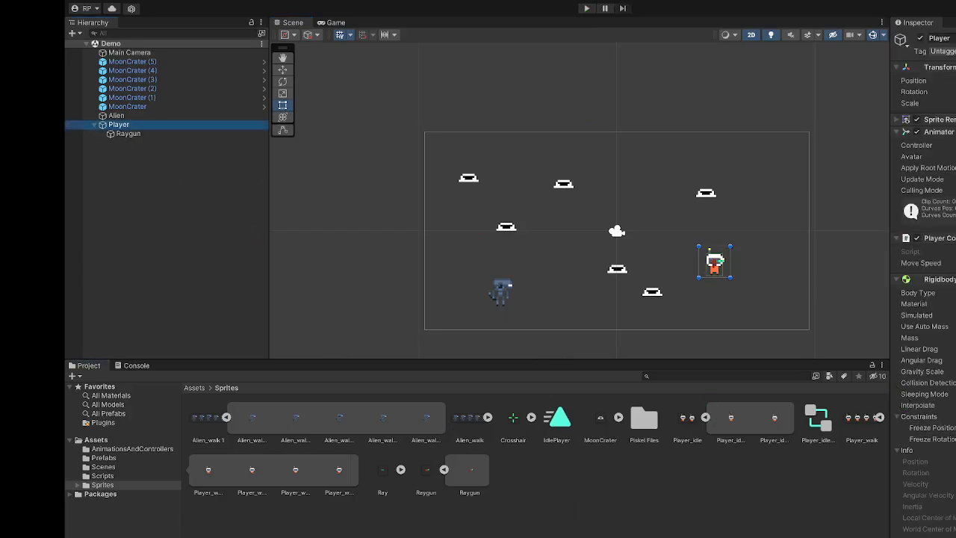
click(195, 388)
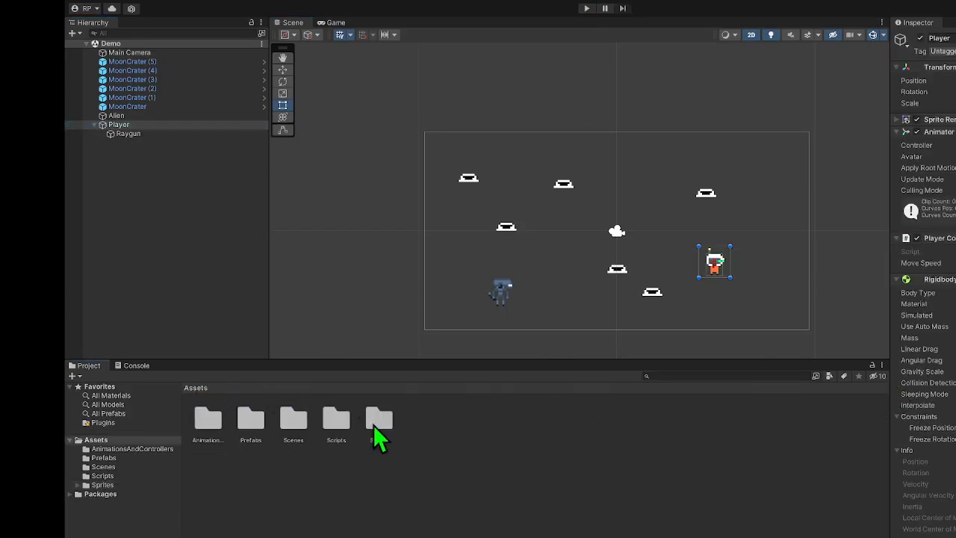
double_click(347, 424)
click(249, 423)
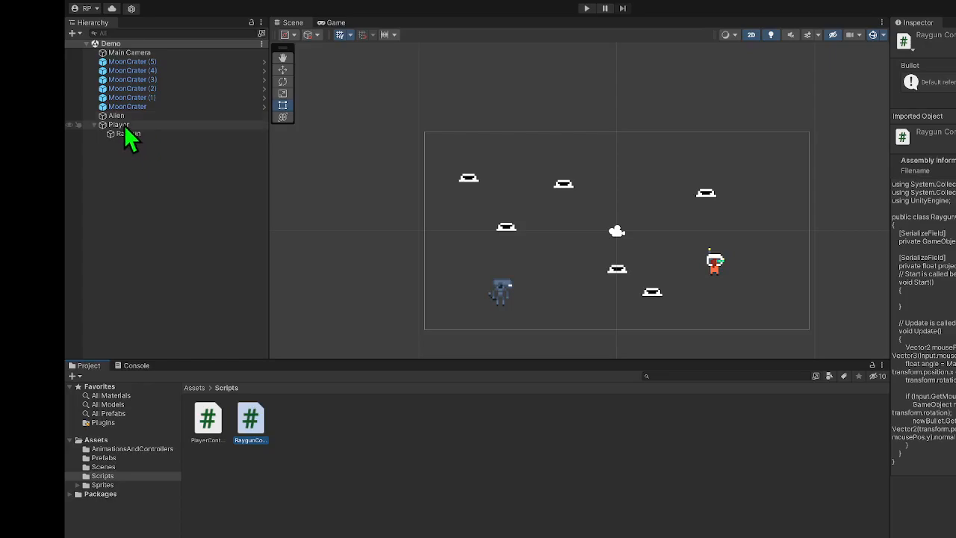
Return to the project's Sprites folder and inspect the Ray sprite's import settings.
click(196, 387)
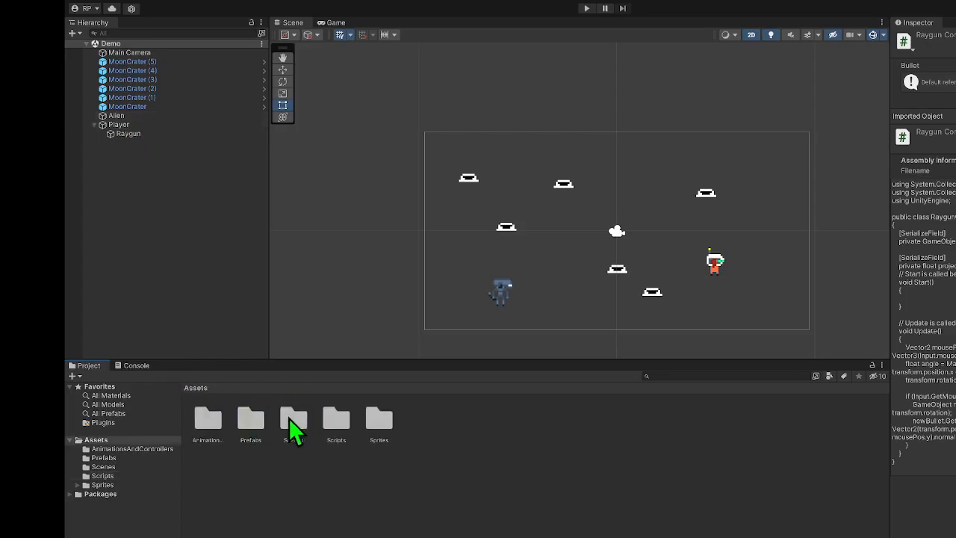
double_click(382, 418)
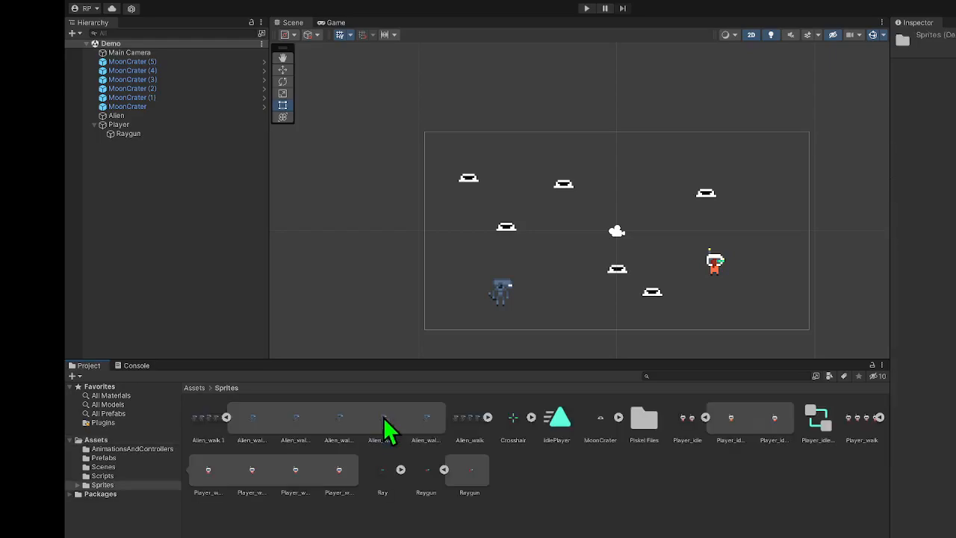
click(385, 487)
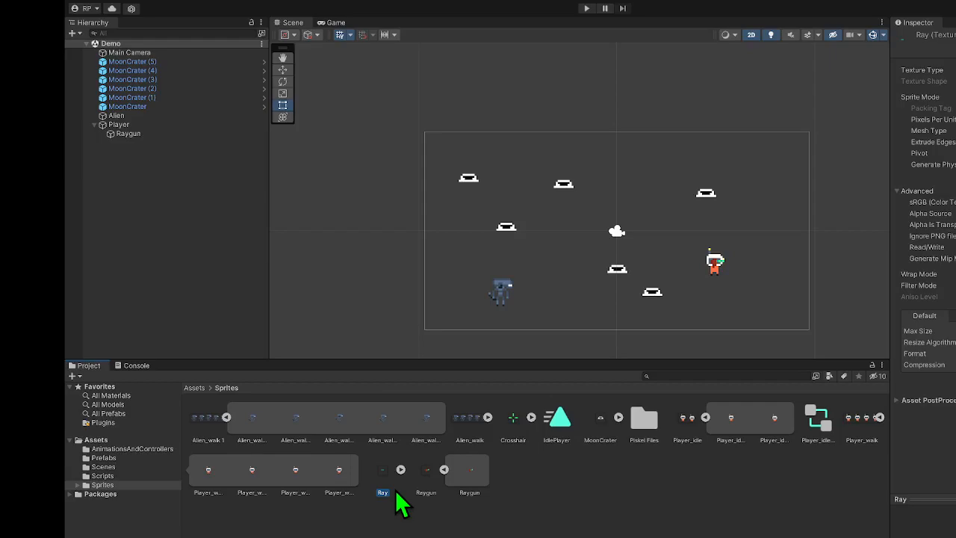
click(599, 491)
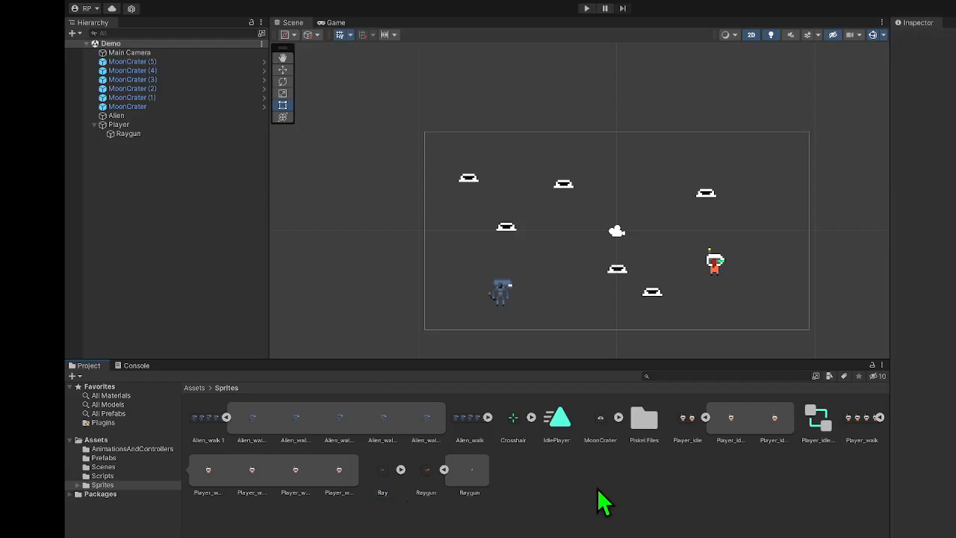